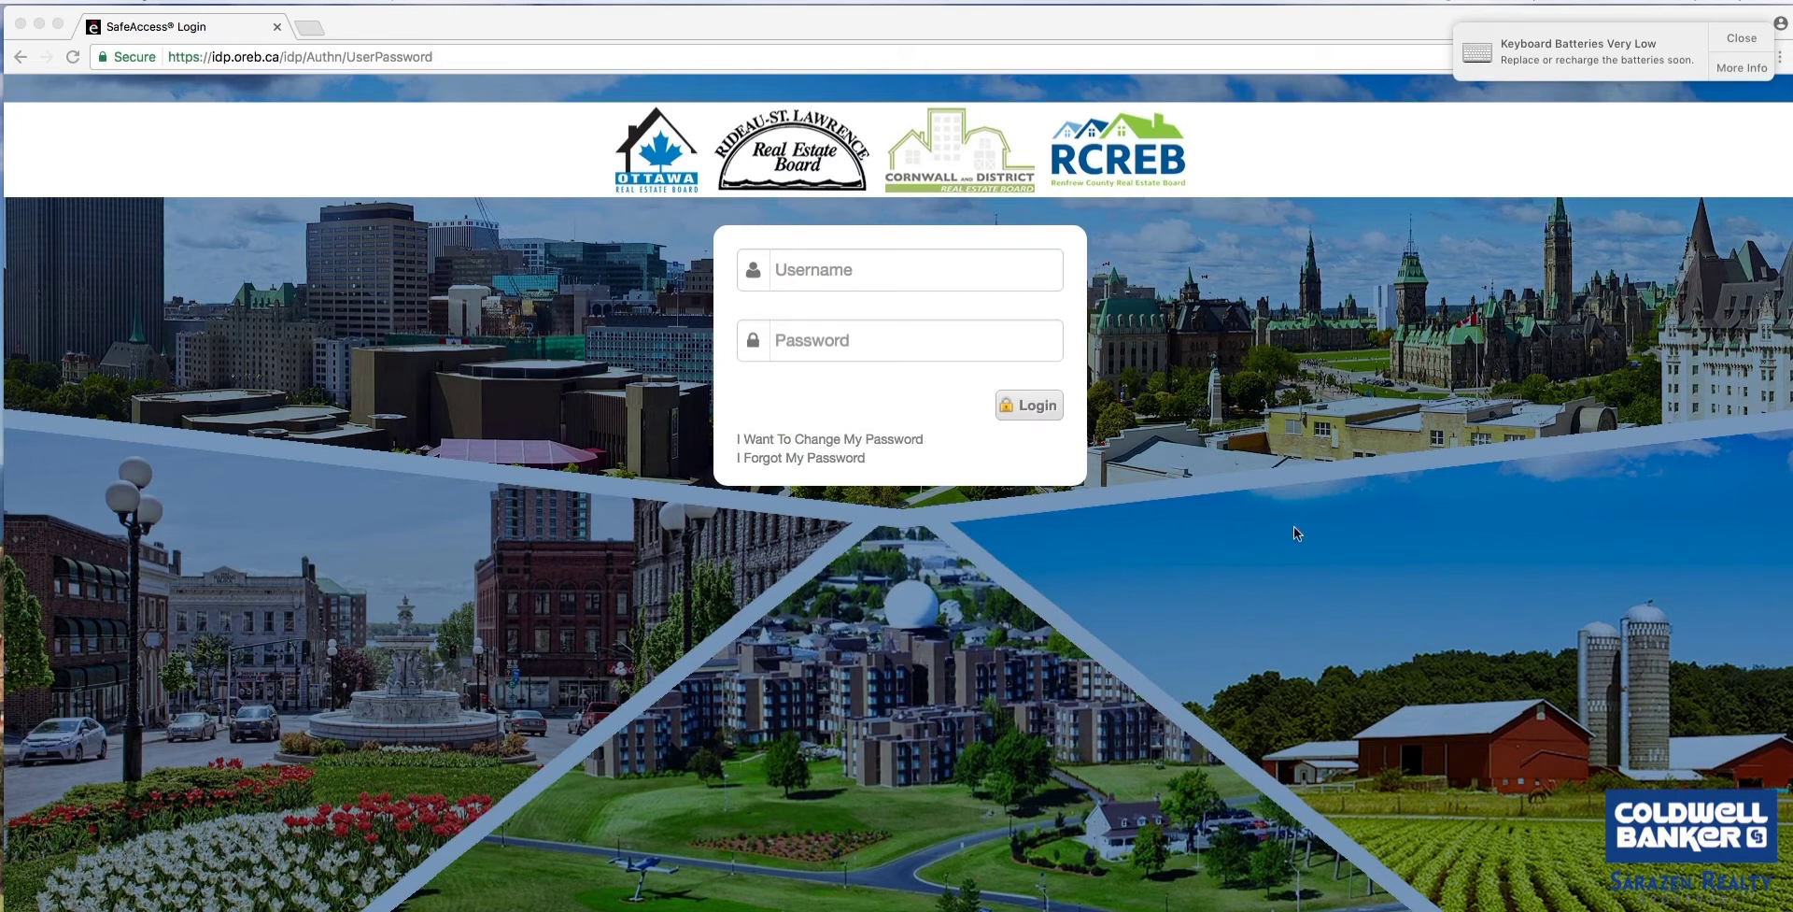
Log in to OREB SafeAccess with the agent's username and password, re-entering them once.
left_click(937, 271)
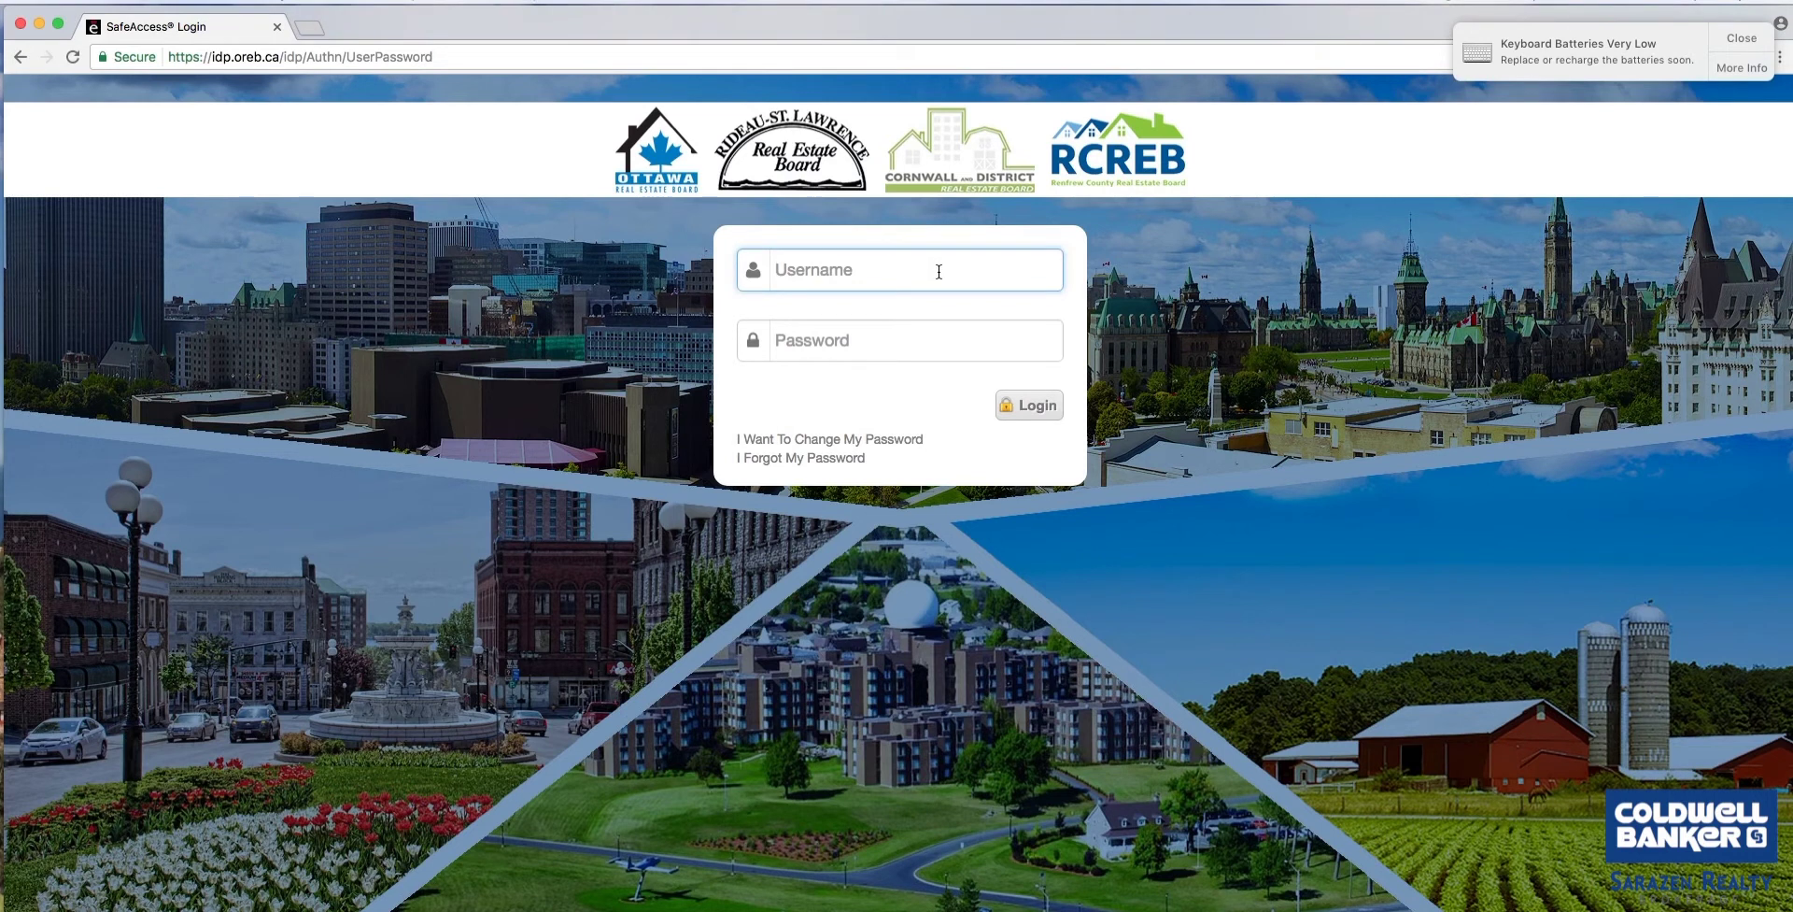
key("Tab")
type("****")
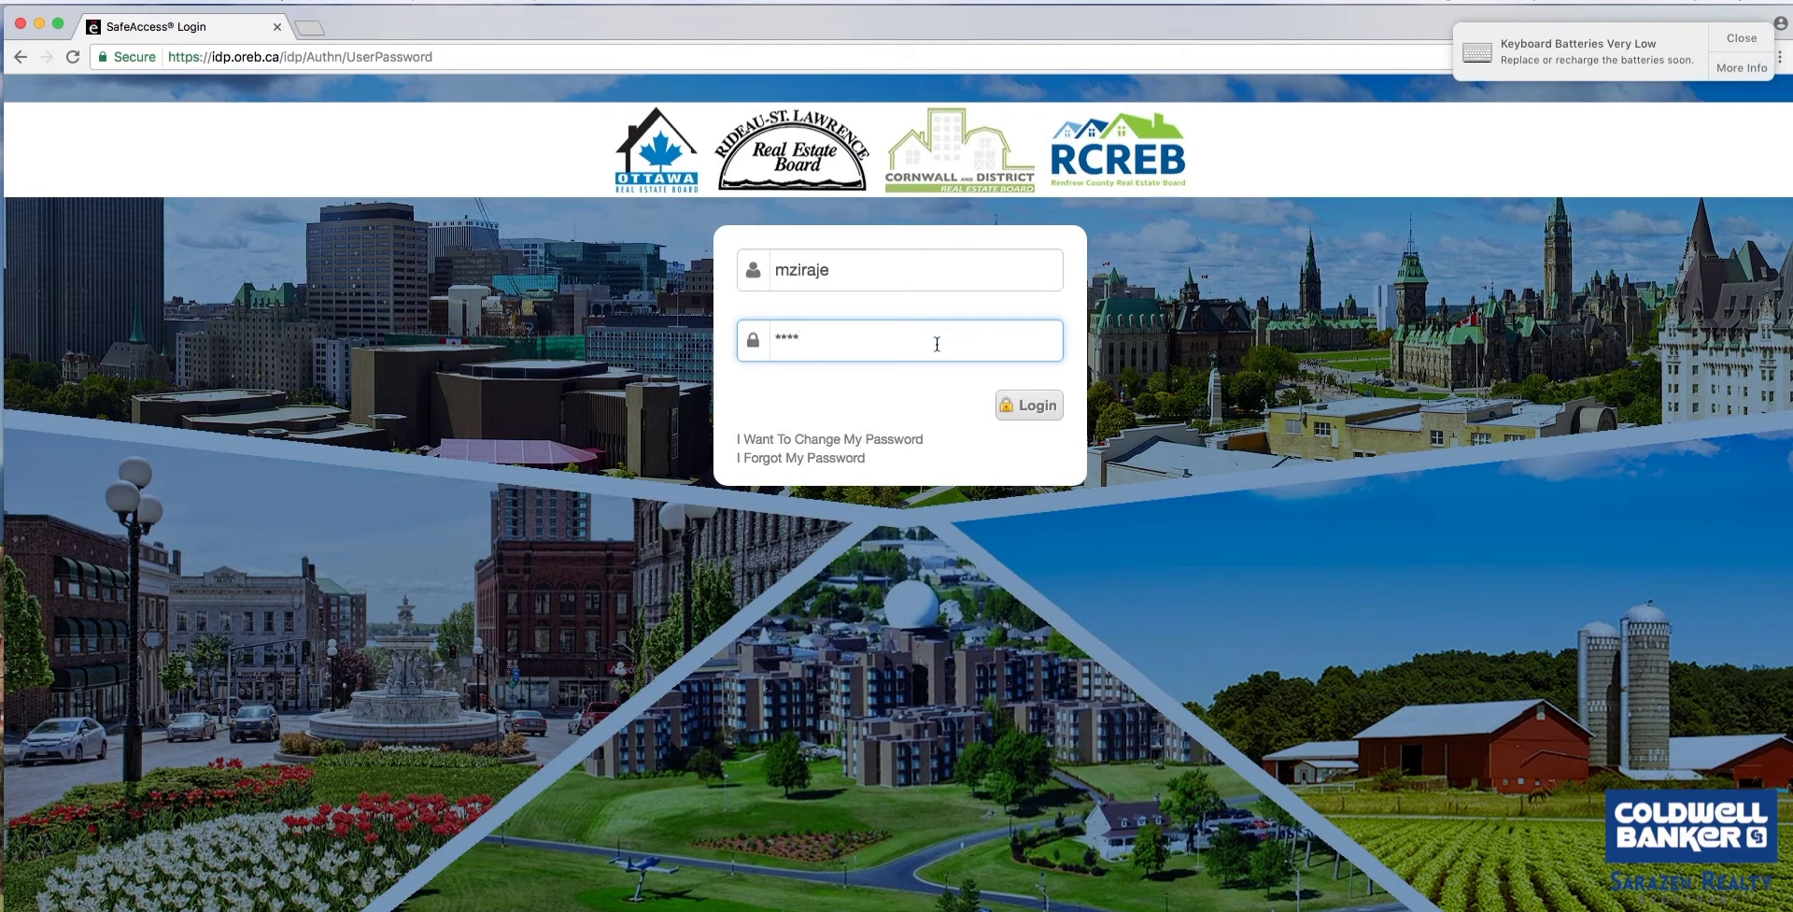
left_click(1017, 405)
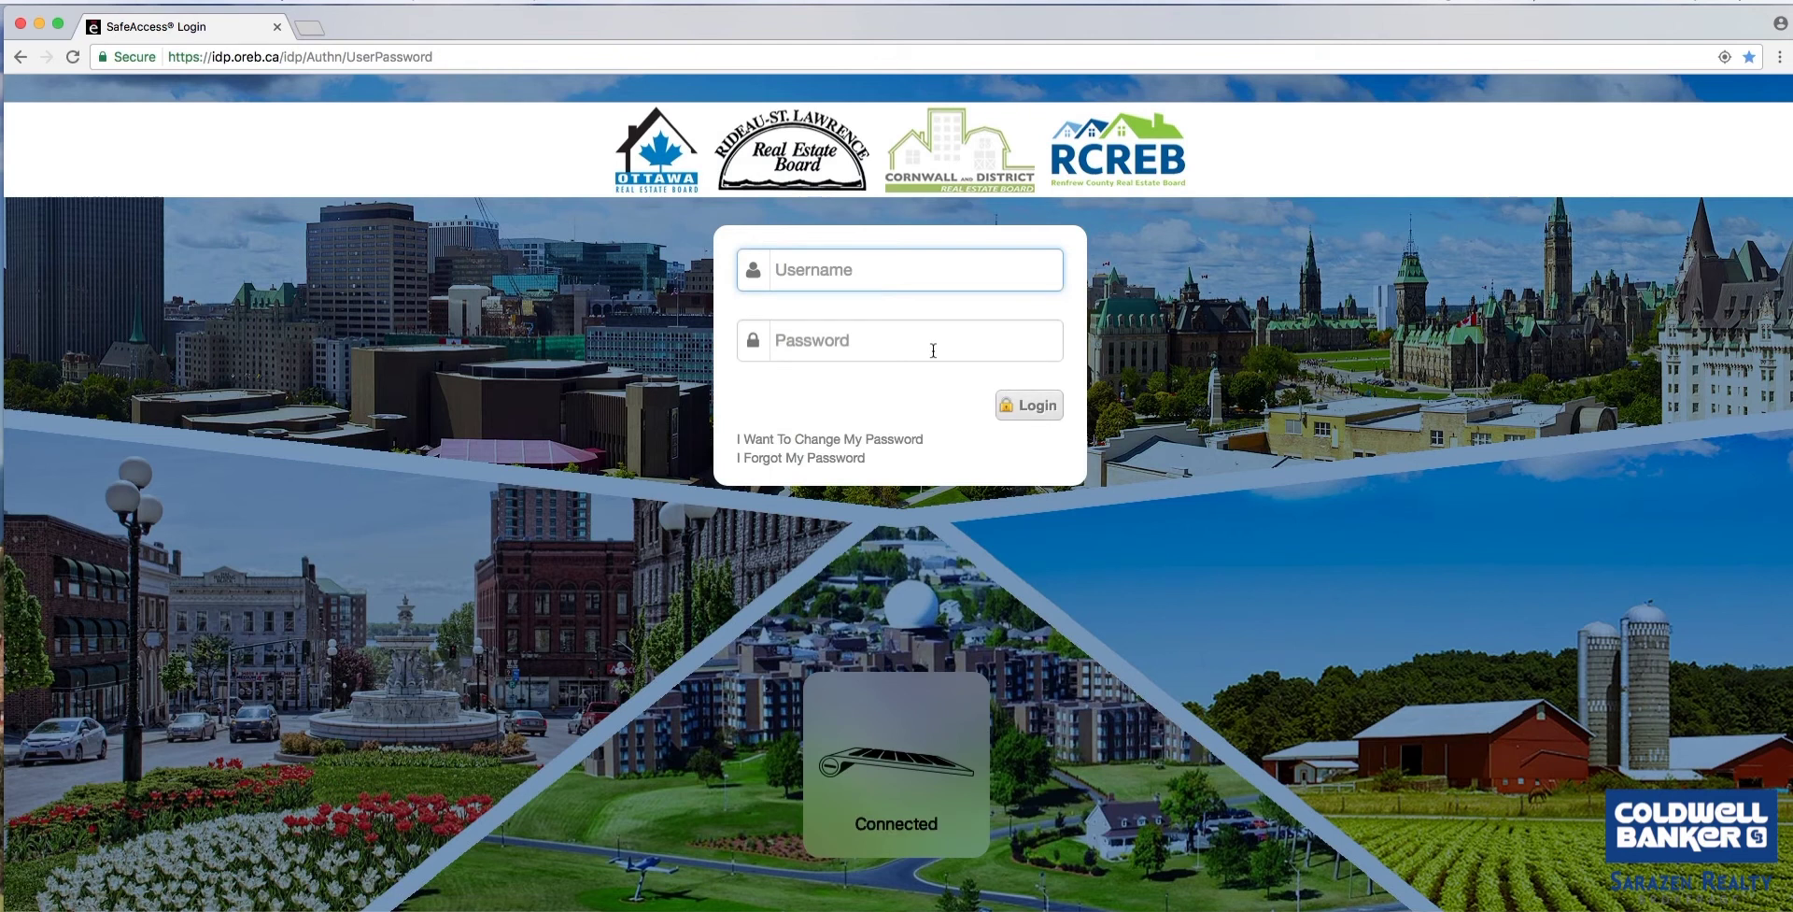
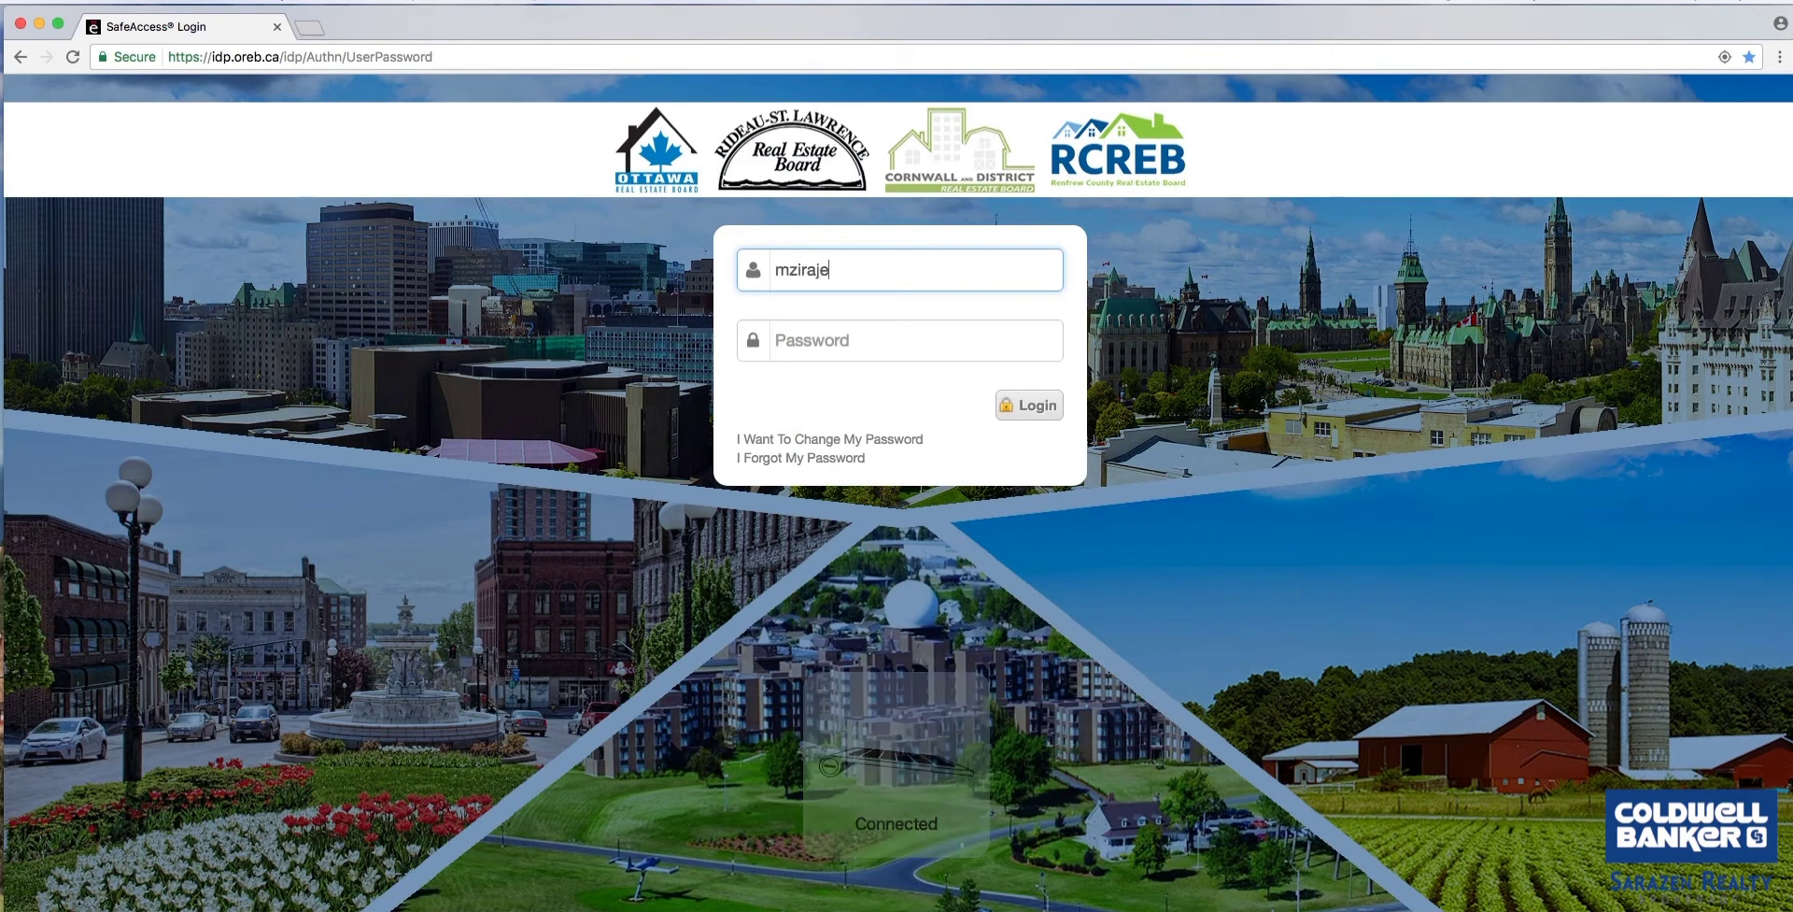
key("Tab")
type("******")
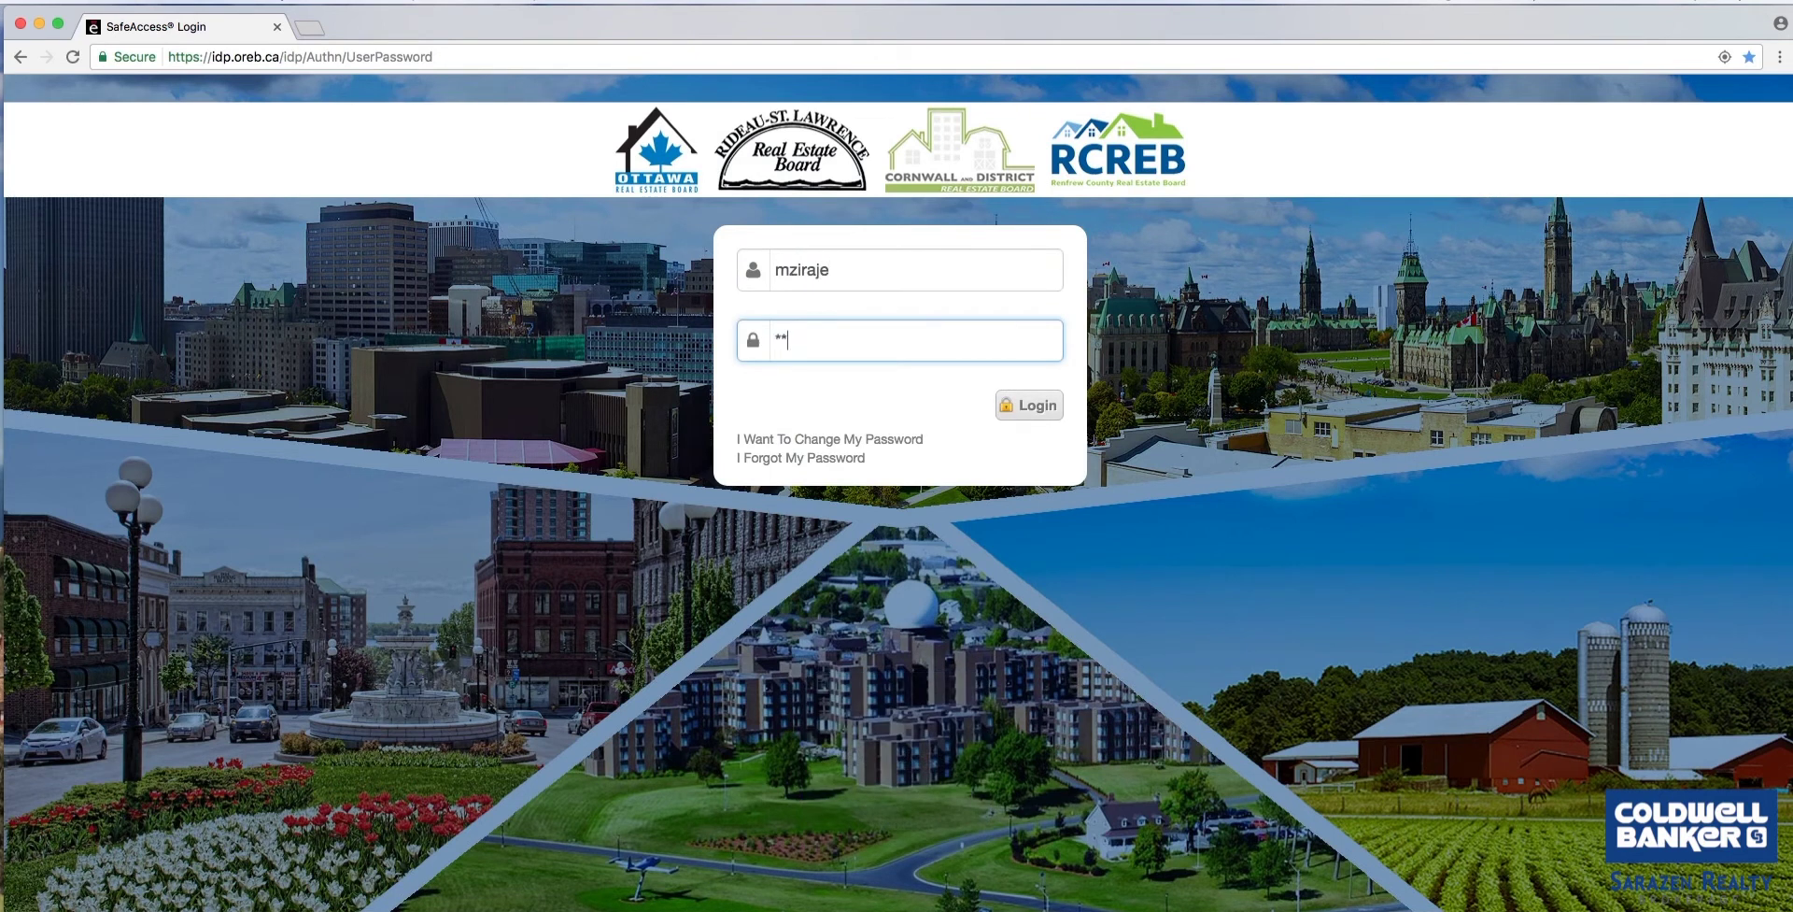
type("****")
key("Return")
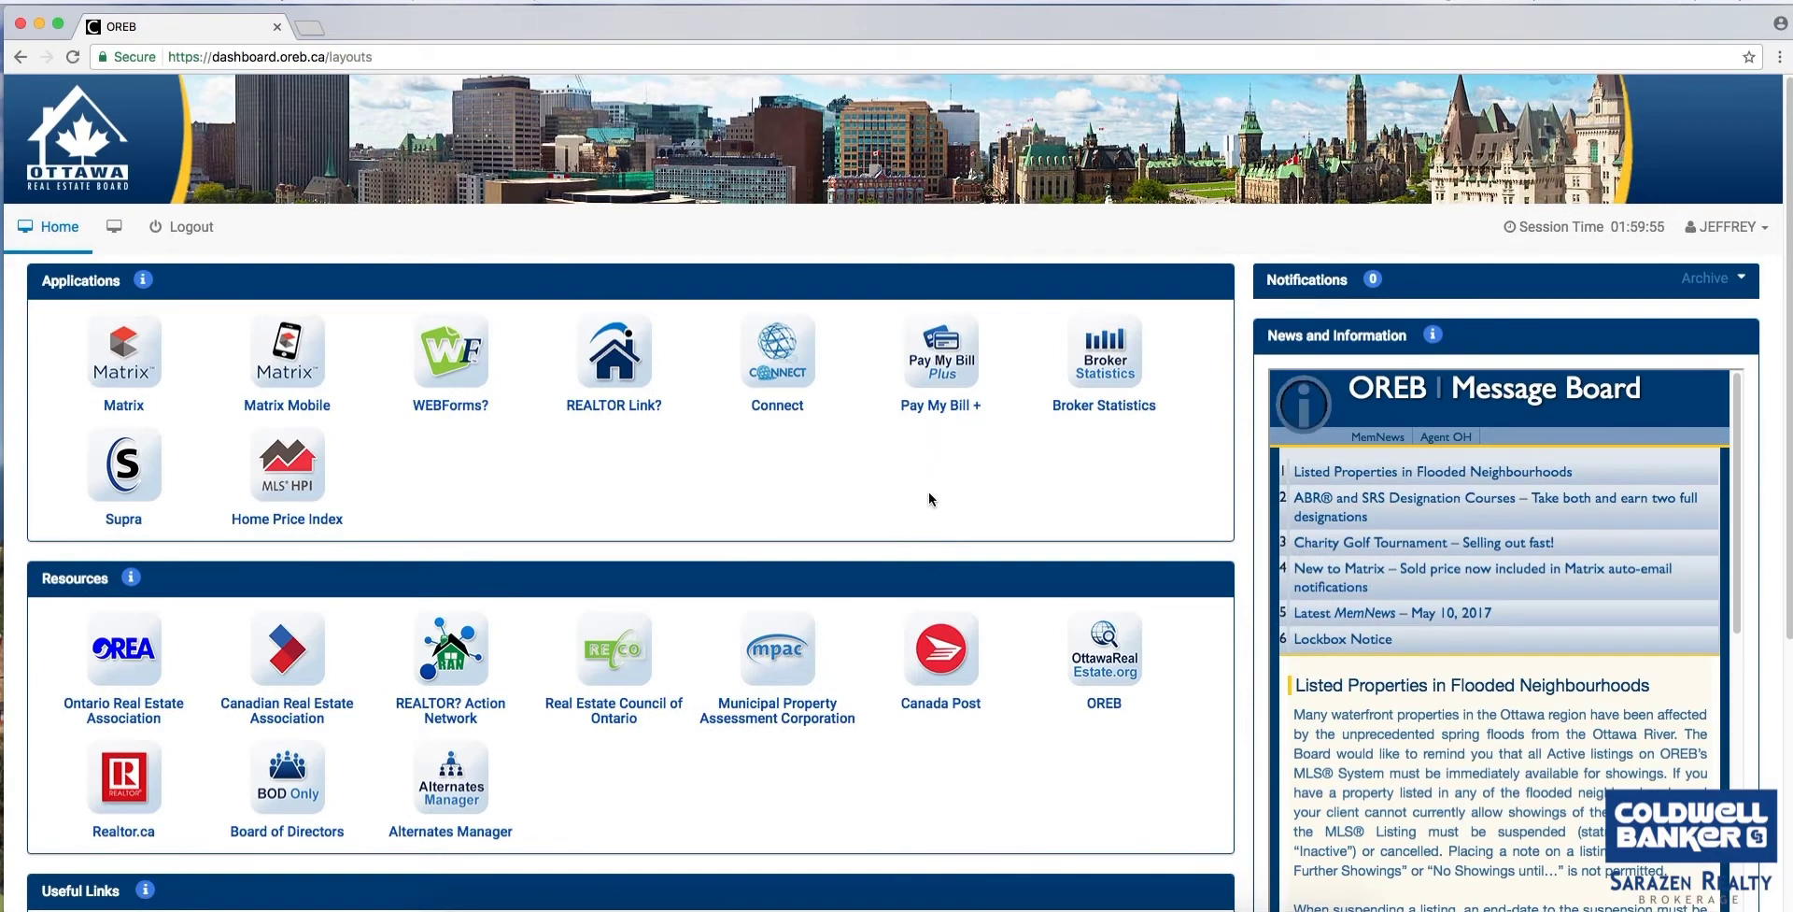
Open the City of Ottawa e-Maps link under the dashboard's Useful Links.
scroll(938, 496, "down", 5)
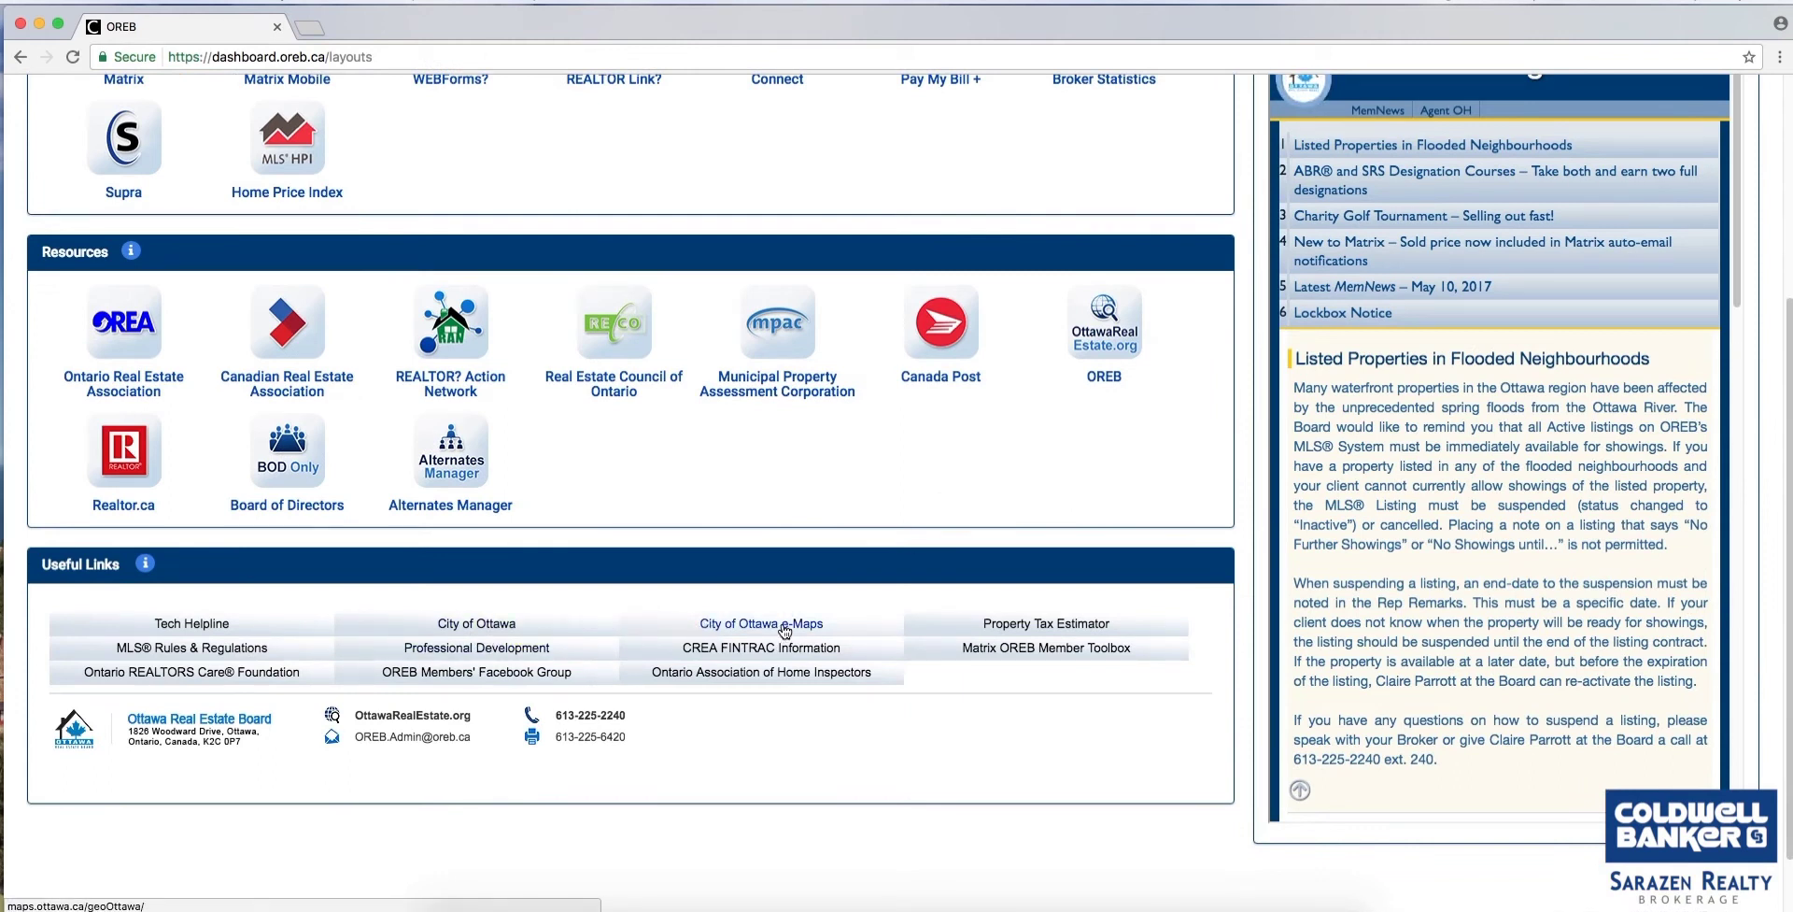
left_click(785, 632)
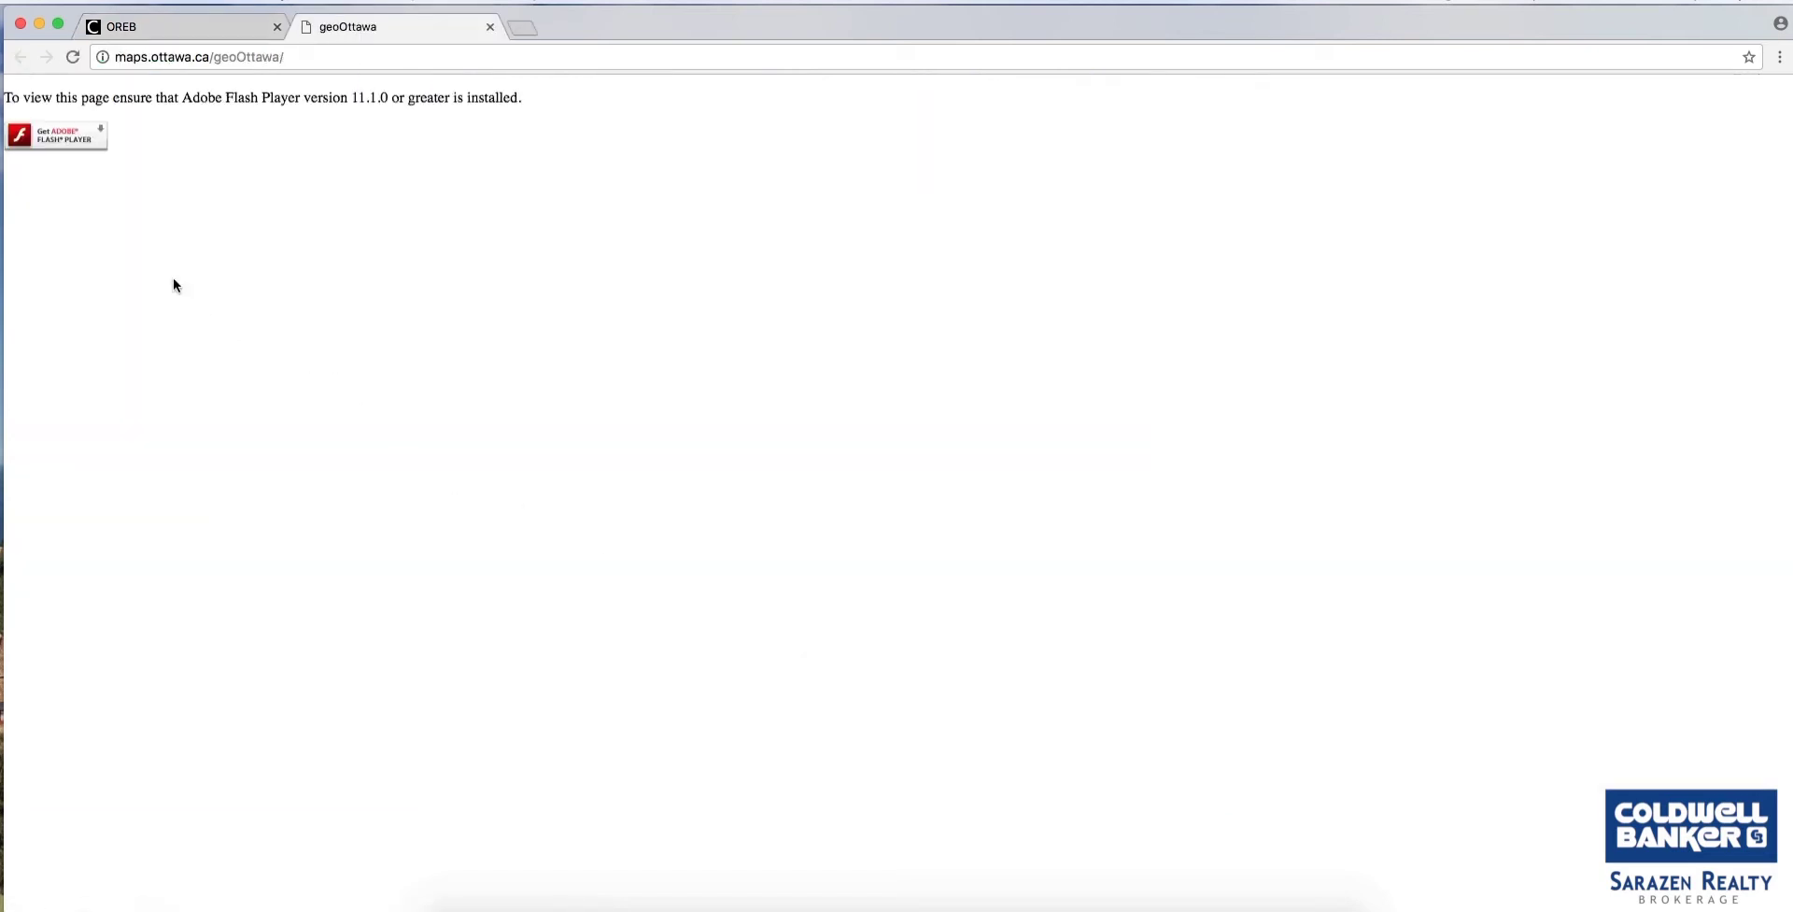
Allow Adobe Flash Player to run so the geoOttawa map loads.
left_click(73, 142)
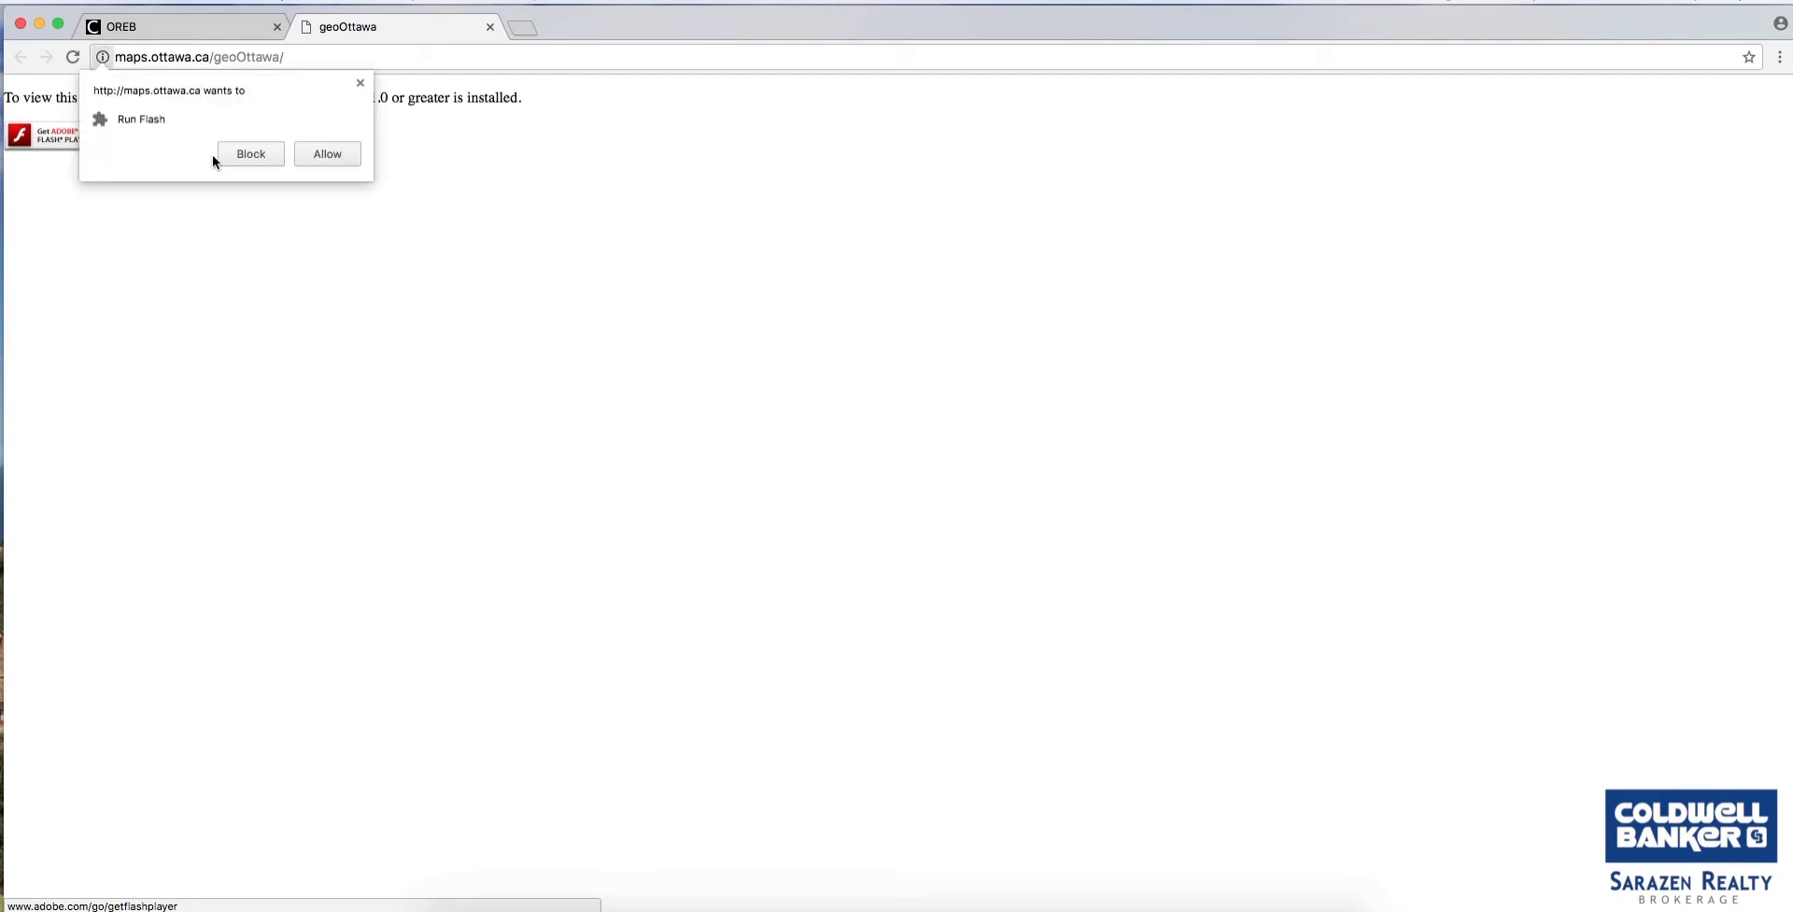
left_click(308, 156)
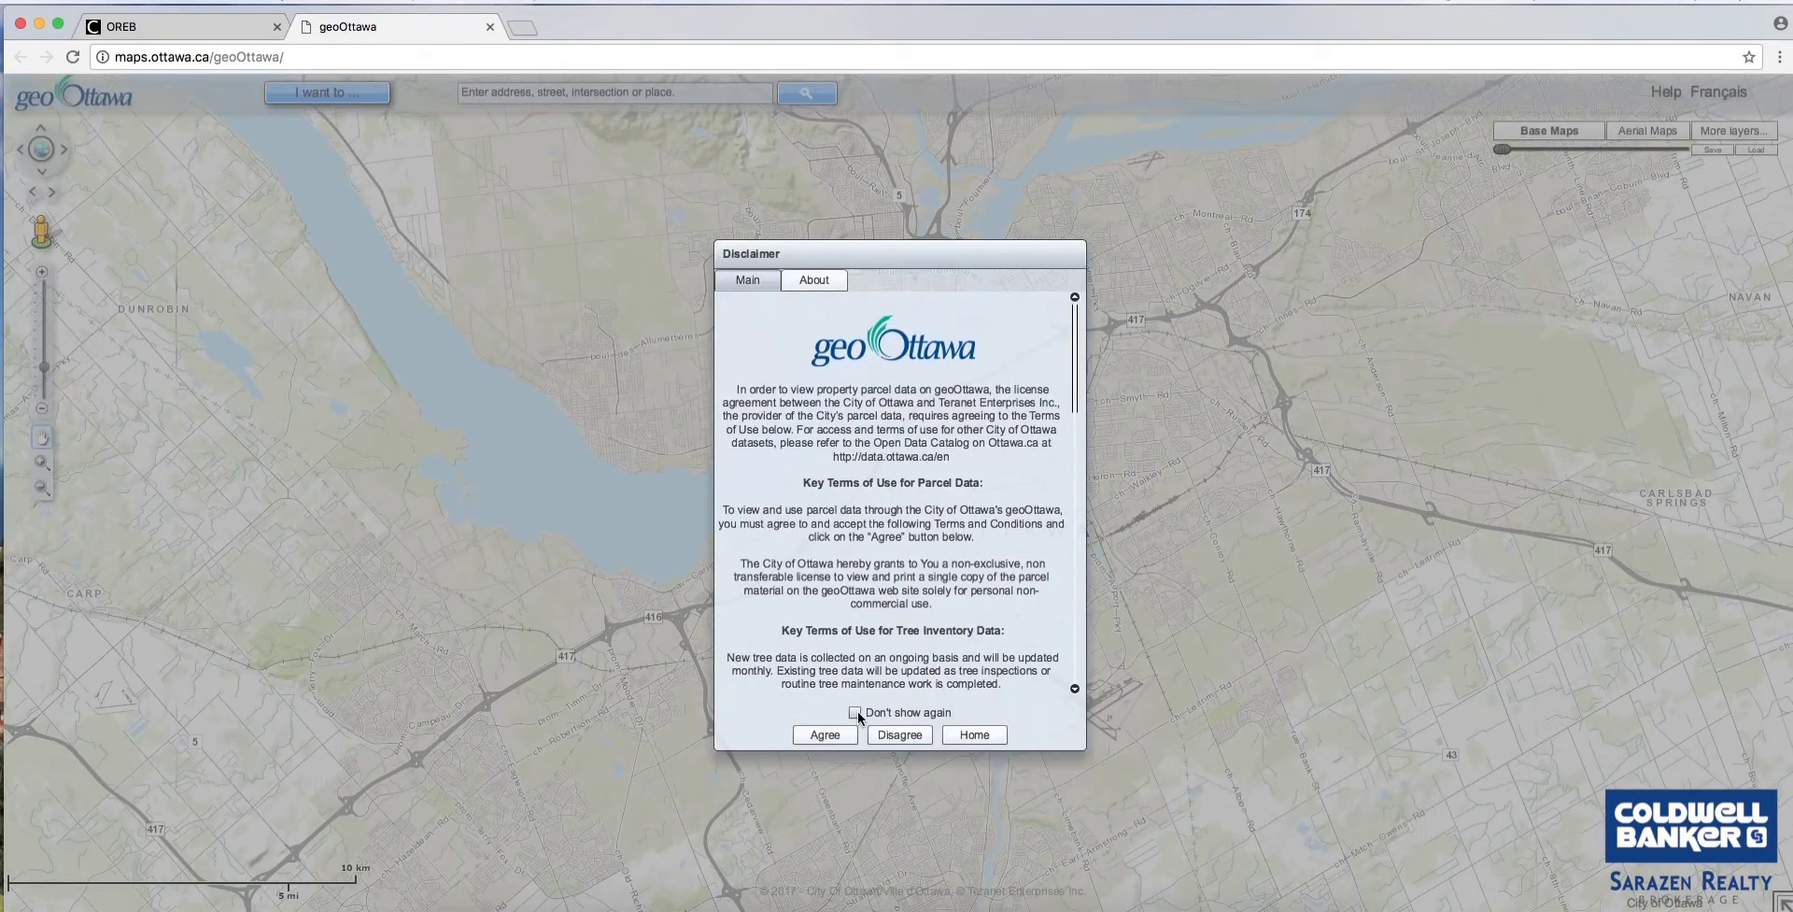
Tick Don't show again and agree to the parcel-data disclaimer terms.
left_click(855, 712)
left_click(836, 738)
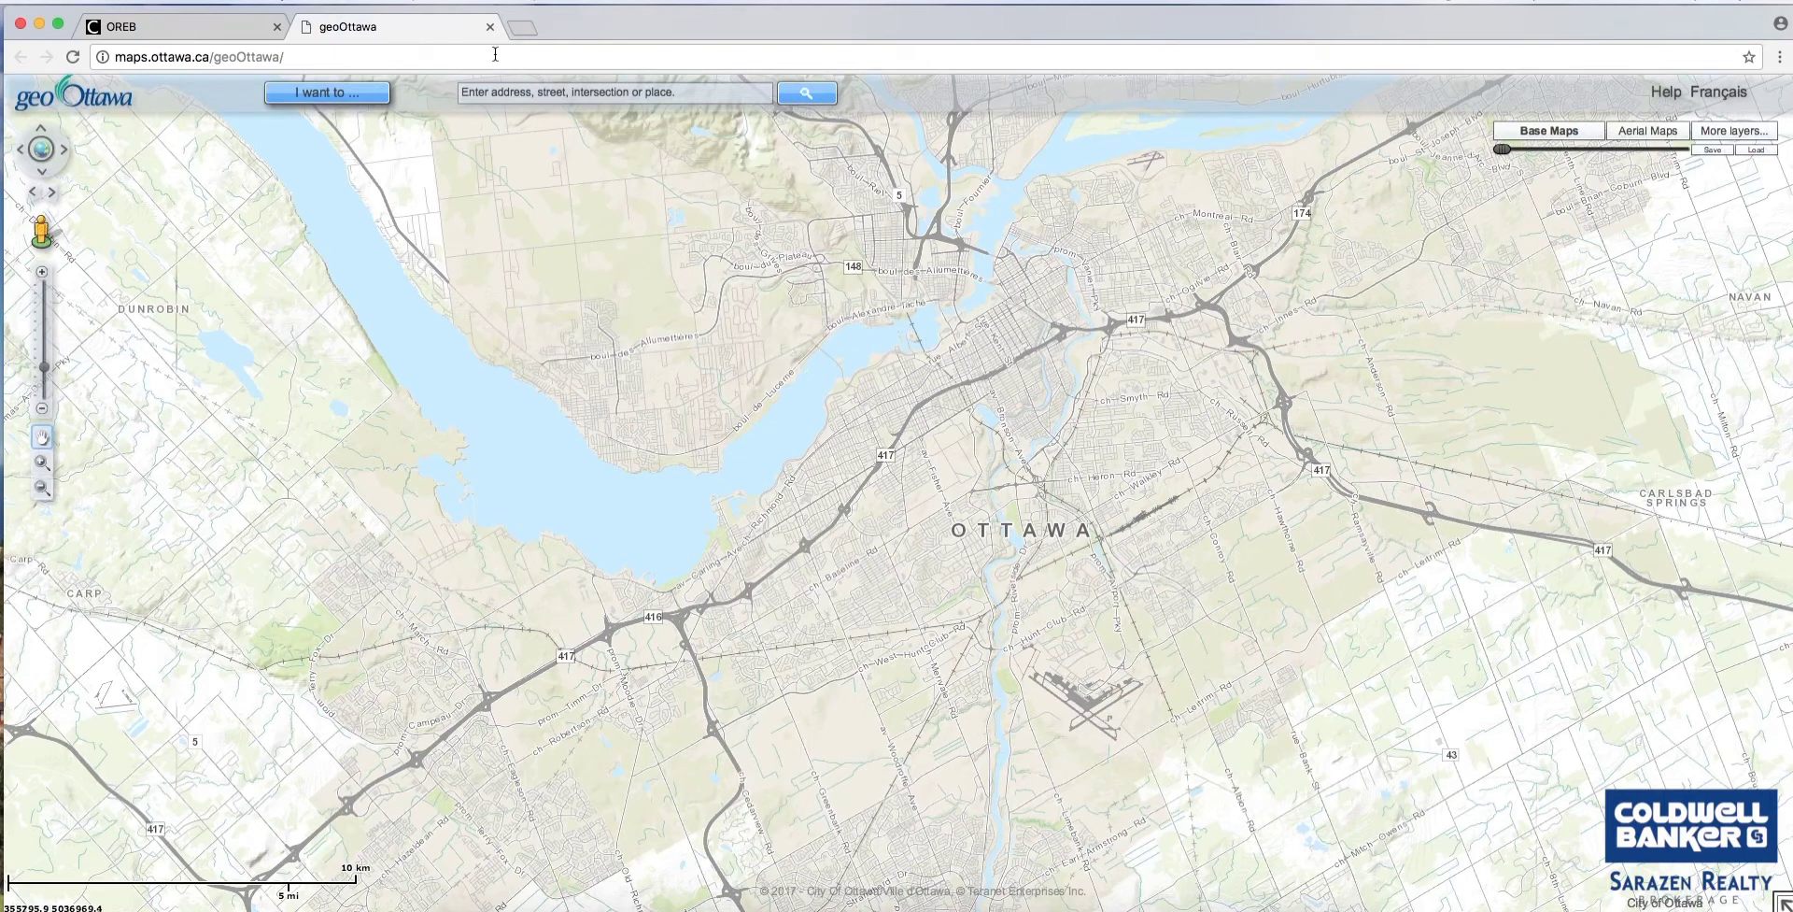
left_click(558, 92)
Search geoOttawa for 'pinhey' to list its four Pinhey St intersections.
left_click(660, 93)
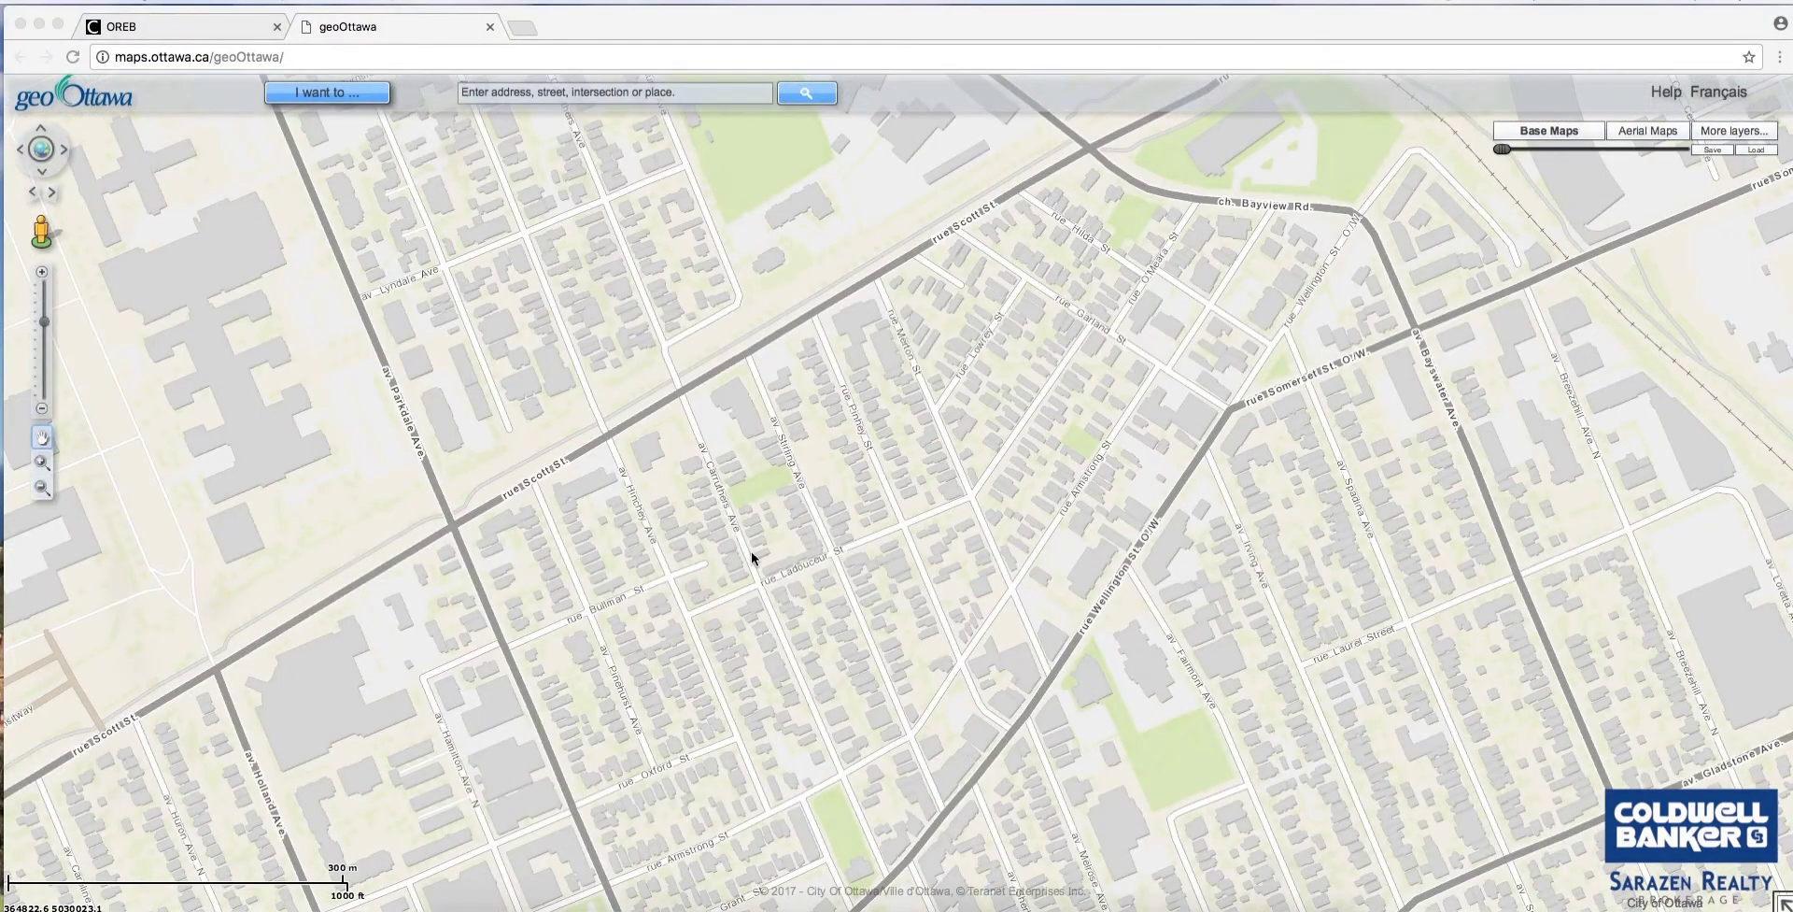
left_click(603, 92)
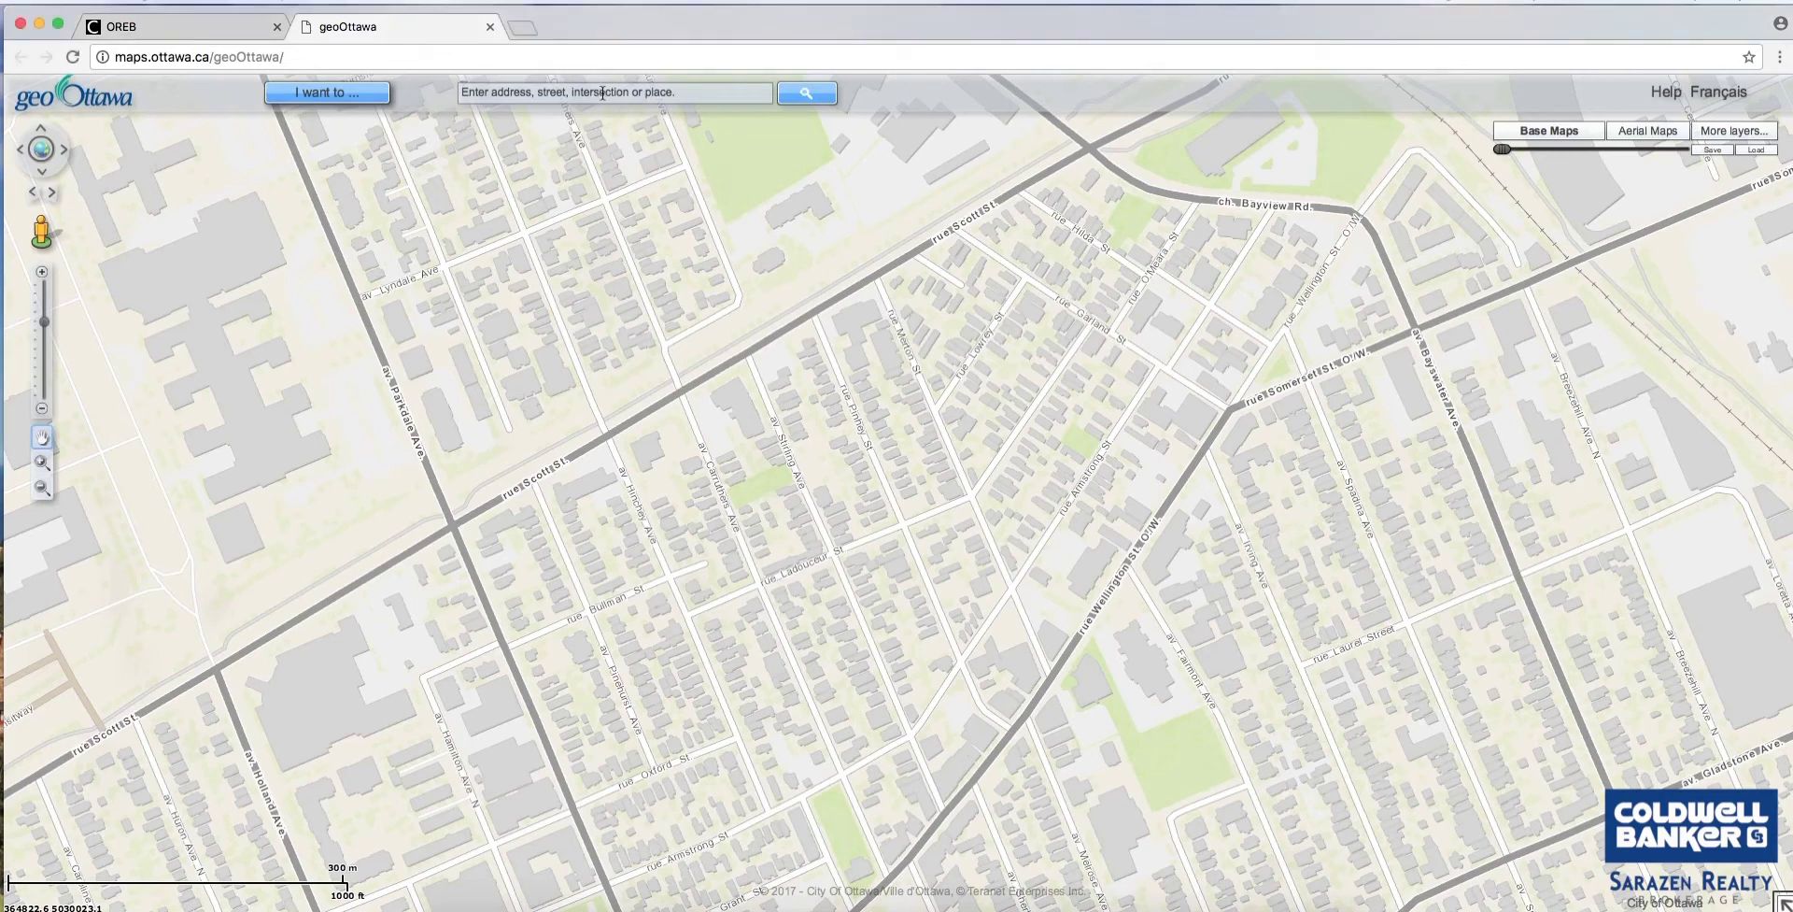
left_click(603, 92)
type("pin")
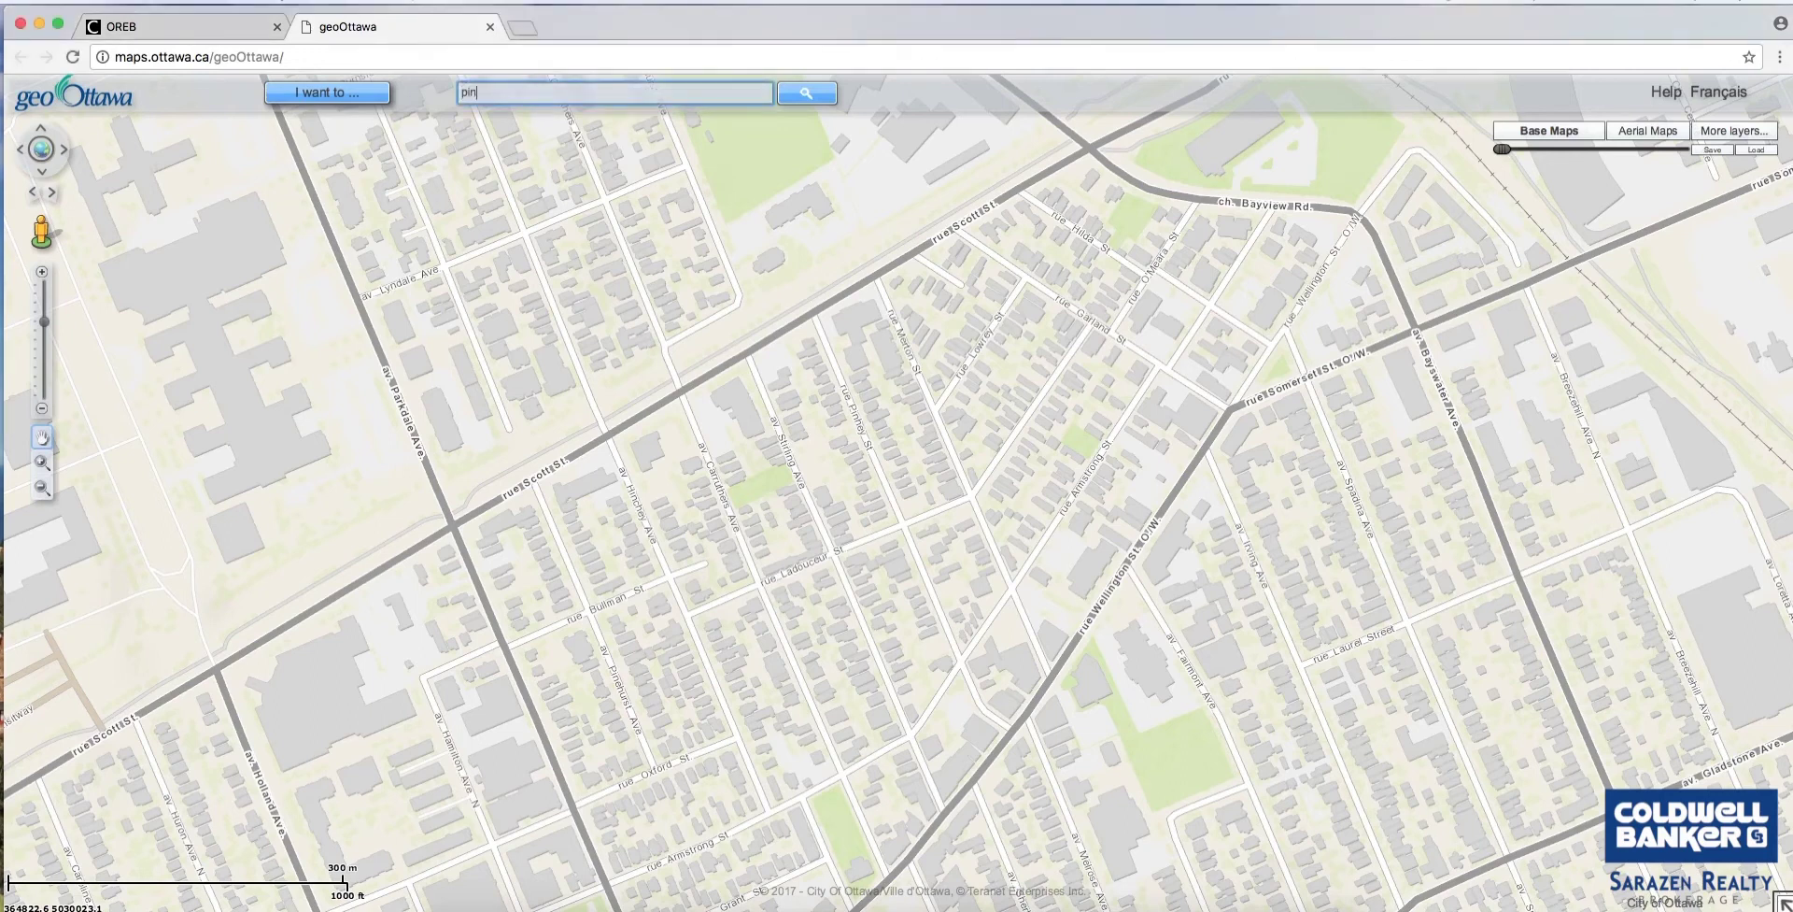
type("hey")
key("Return")
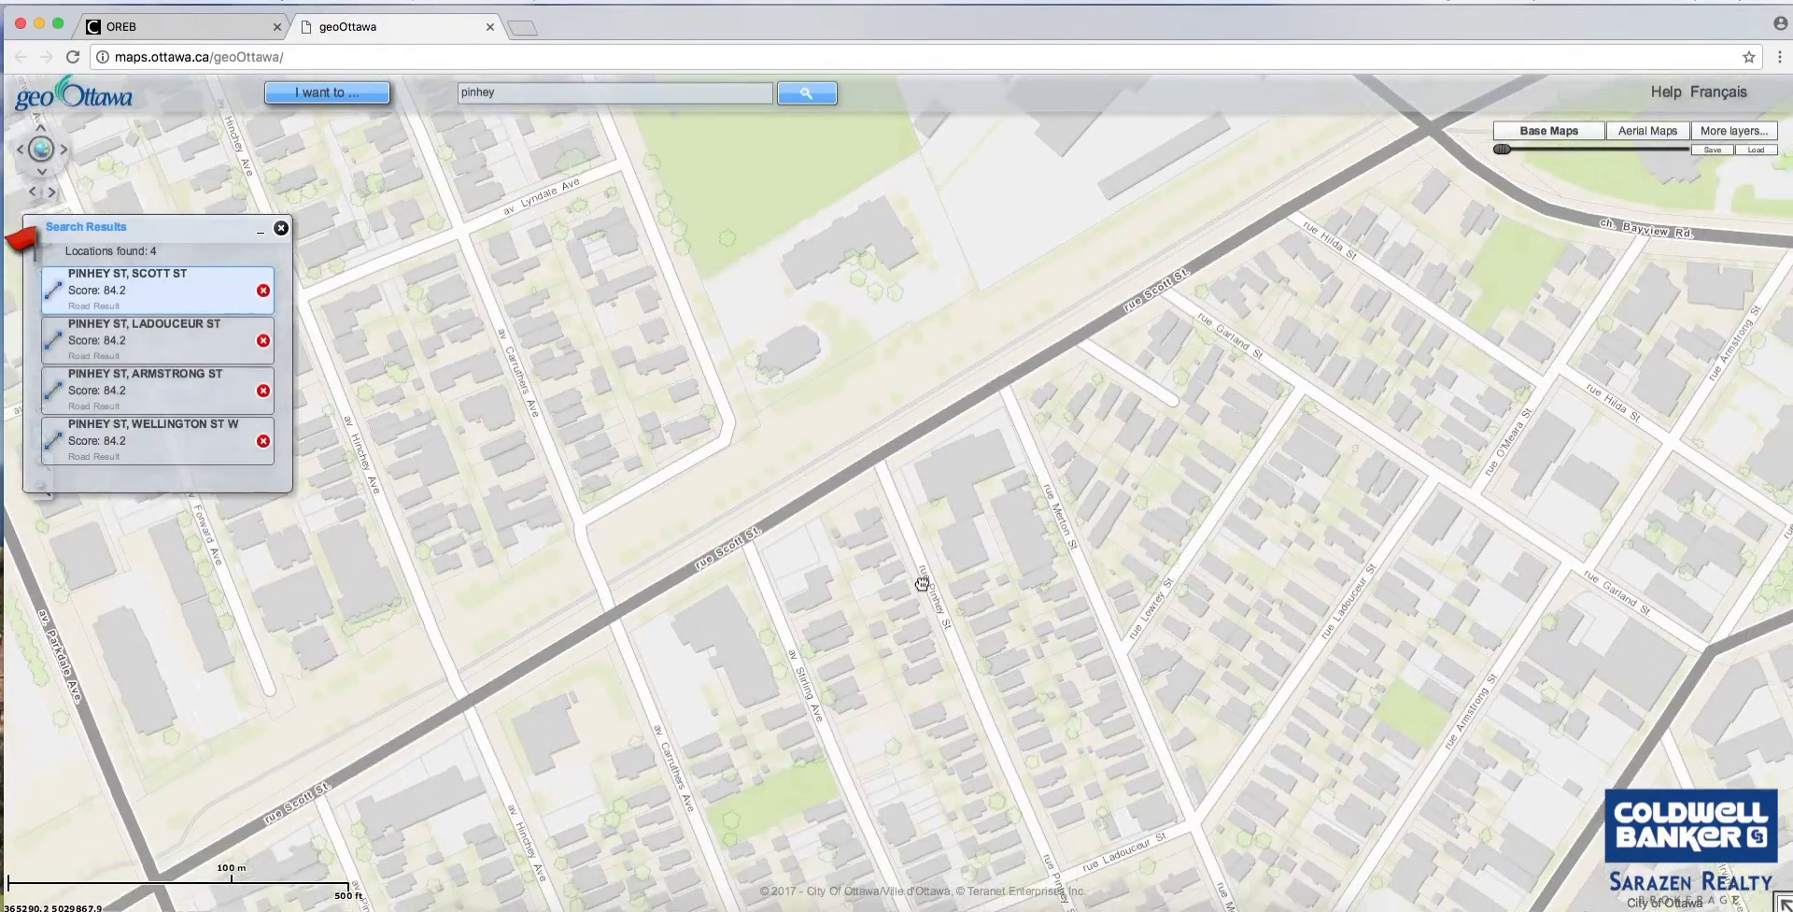
Close the search results and pan the map along Pinhey St near Ladouceur St.
left_click_drag(922, 584, 772, 315)
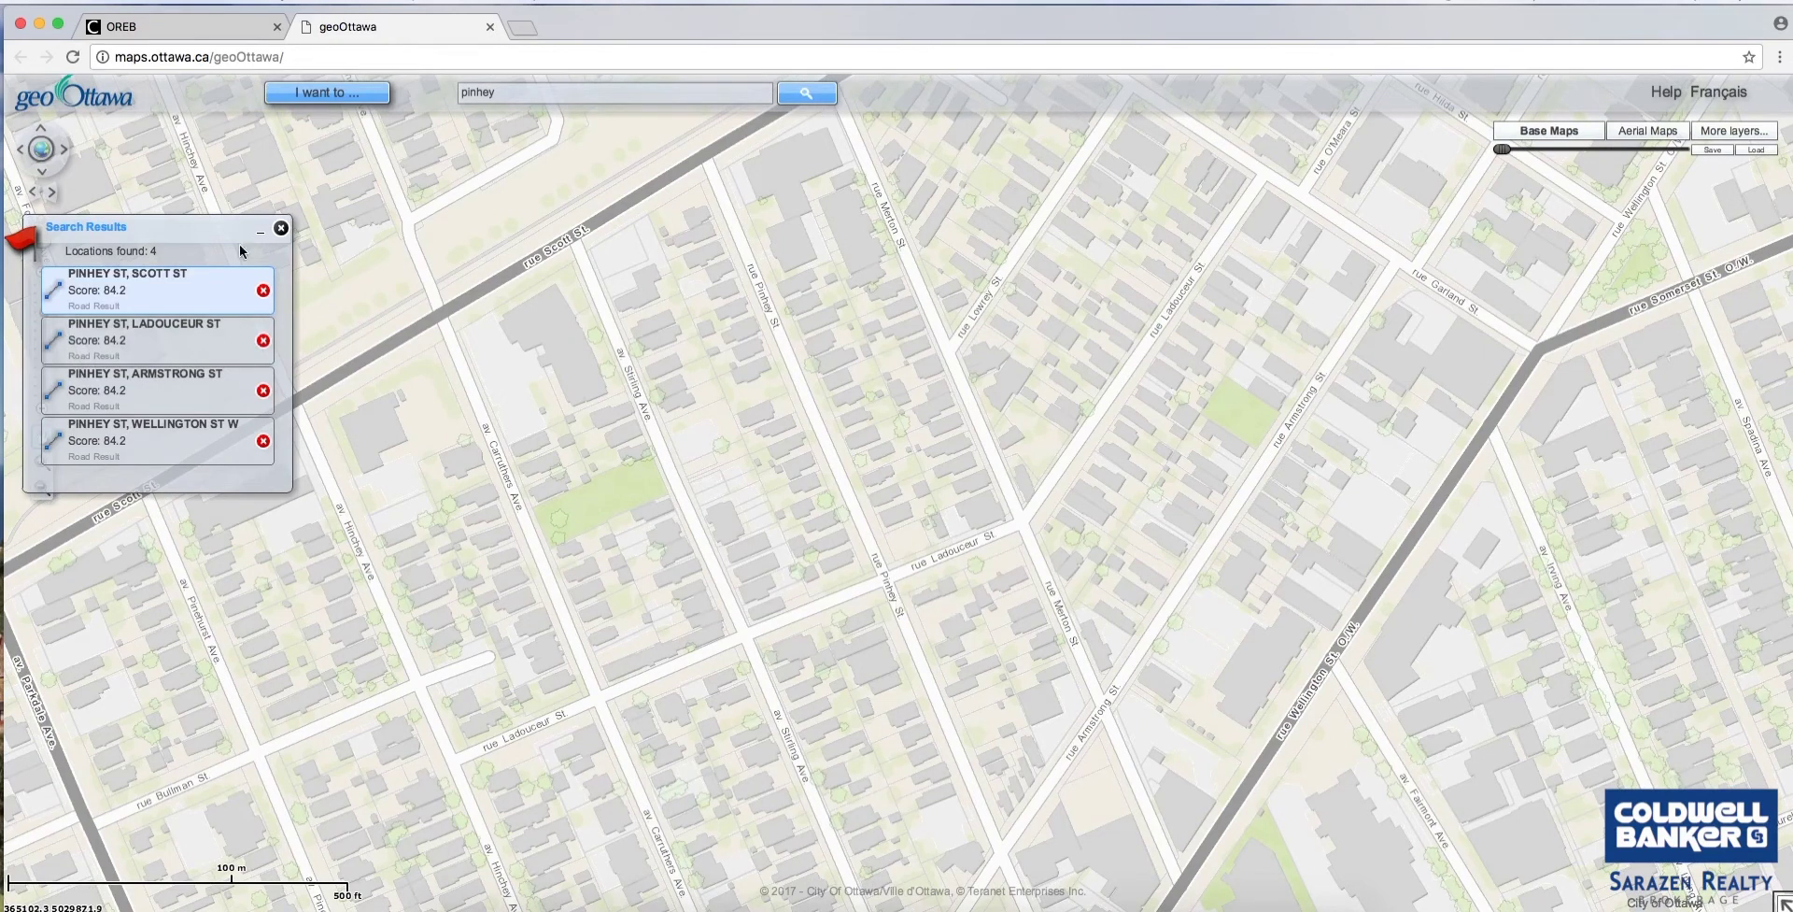
left_click(280, 230)
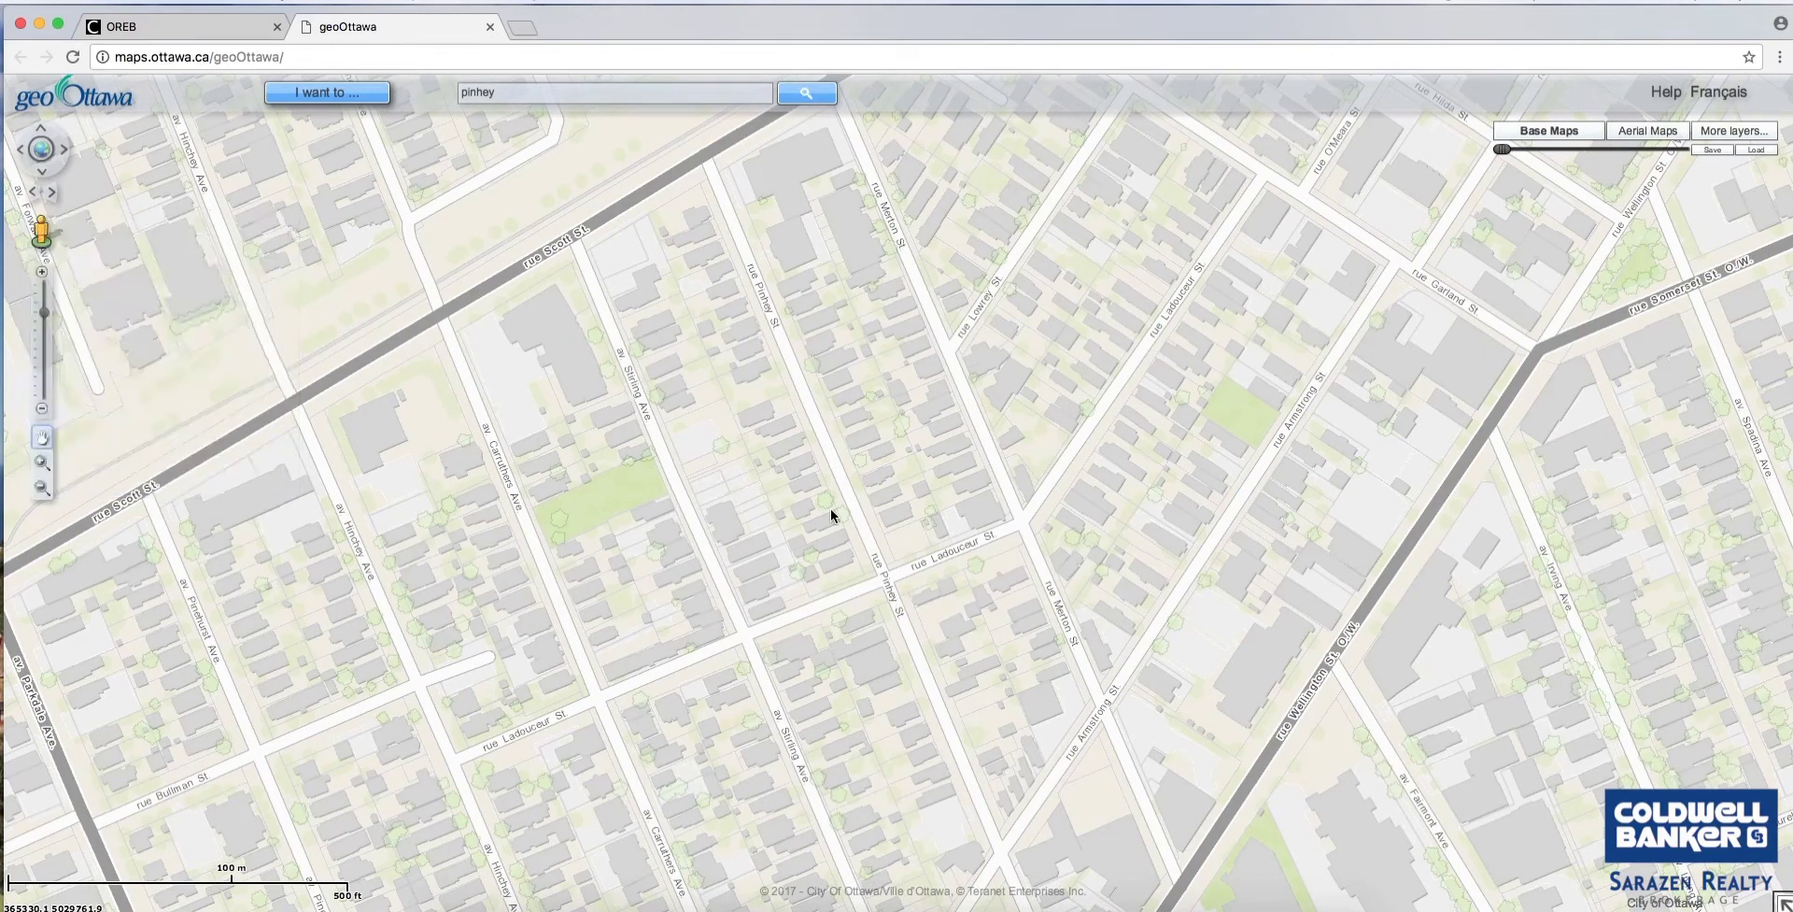
left_click_drag(831, 507, 680, 445)
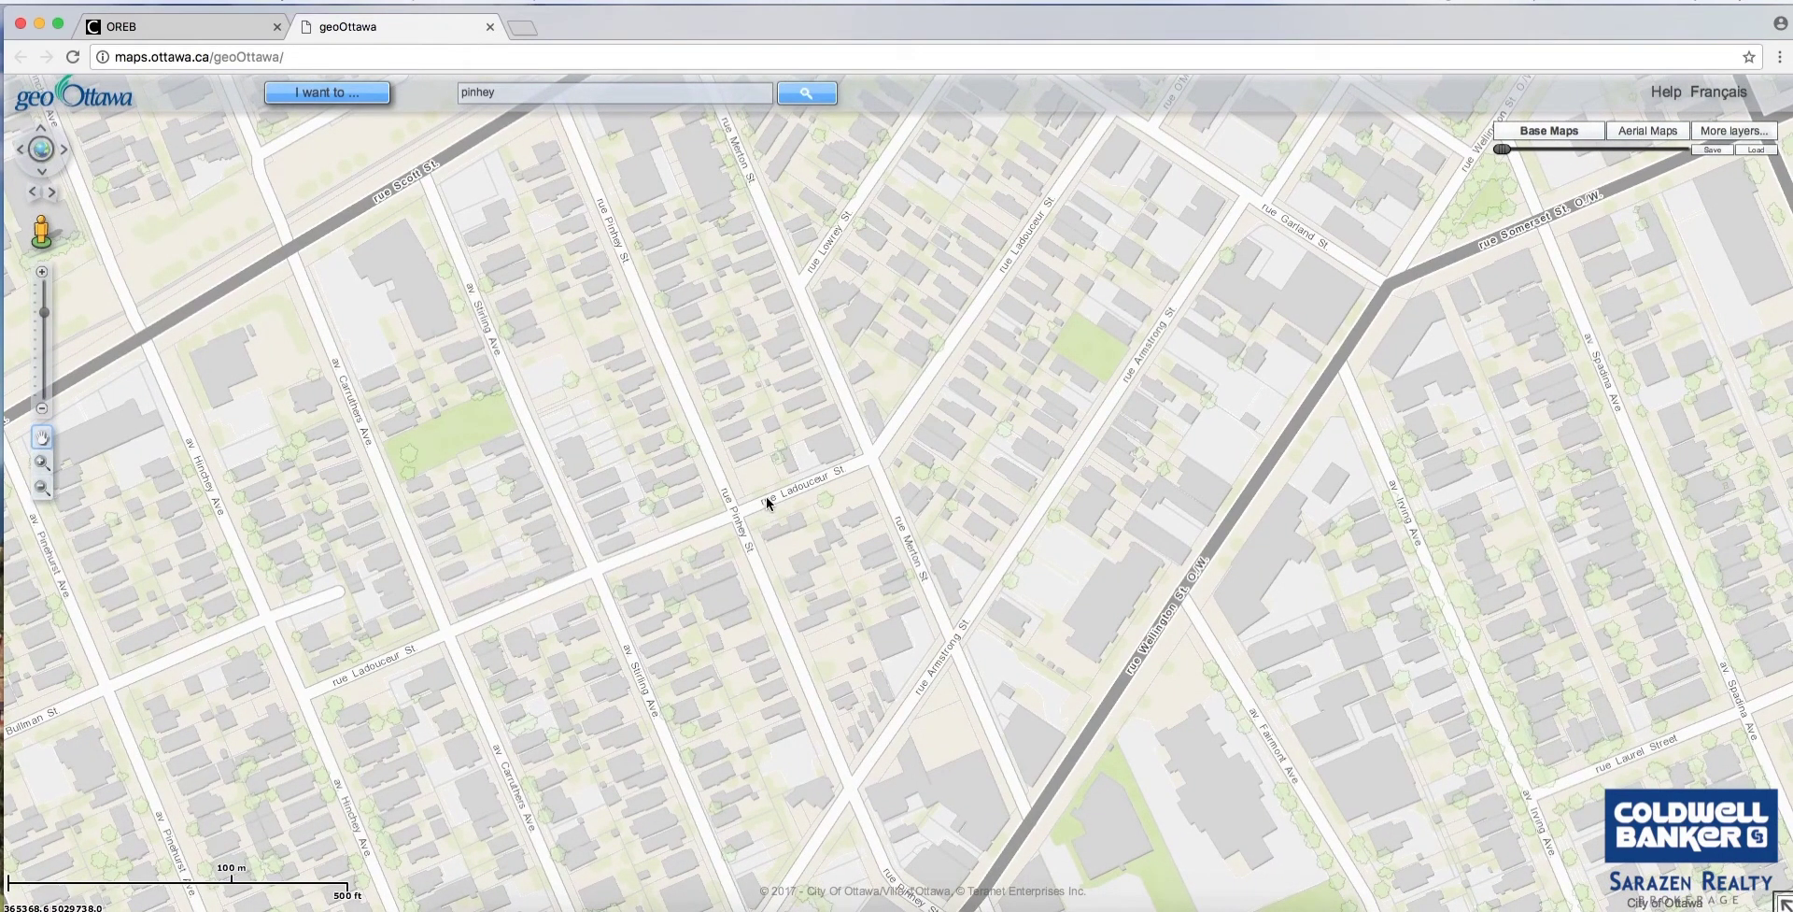
left_click_drag(749, 458, 772, 512)
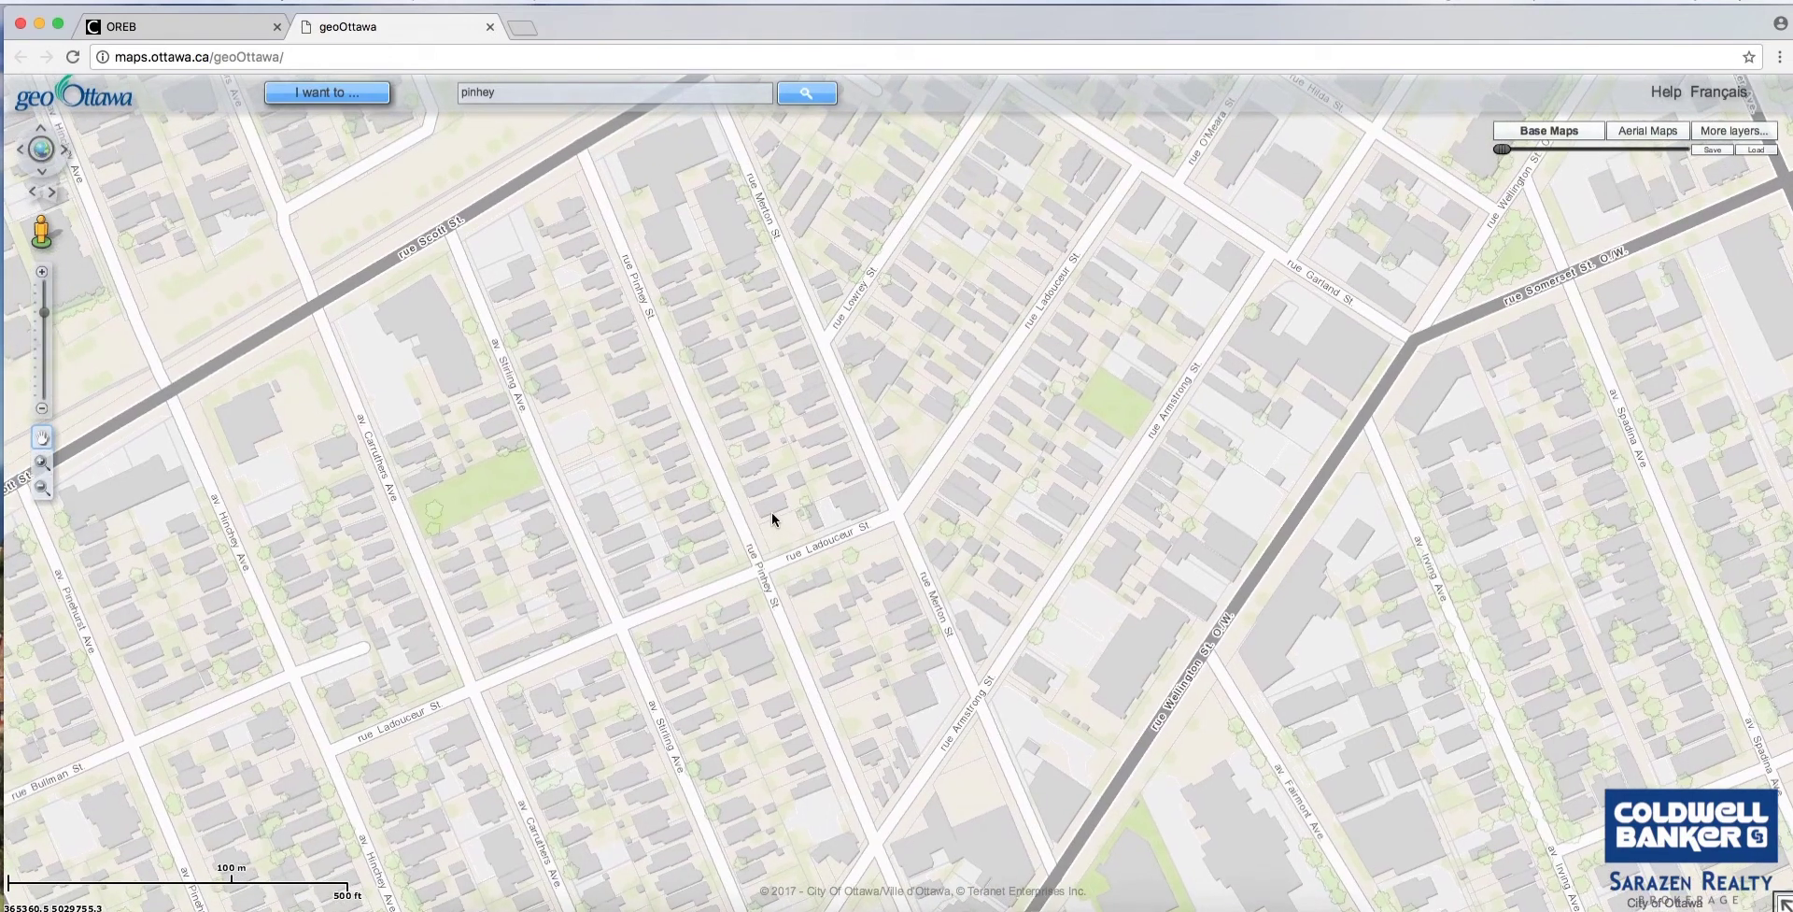
left_click(770, 501)
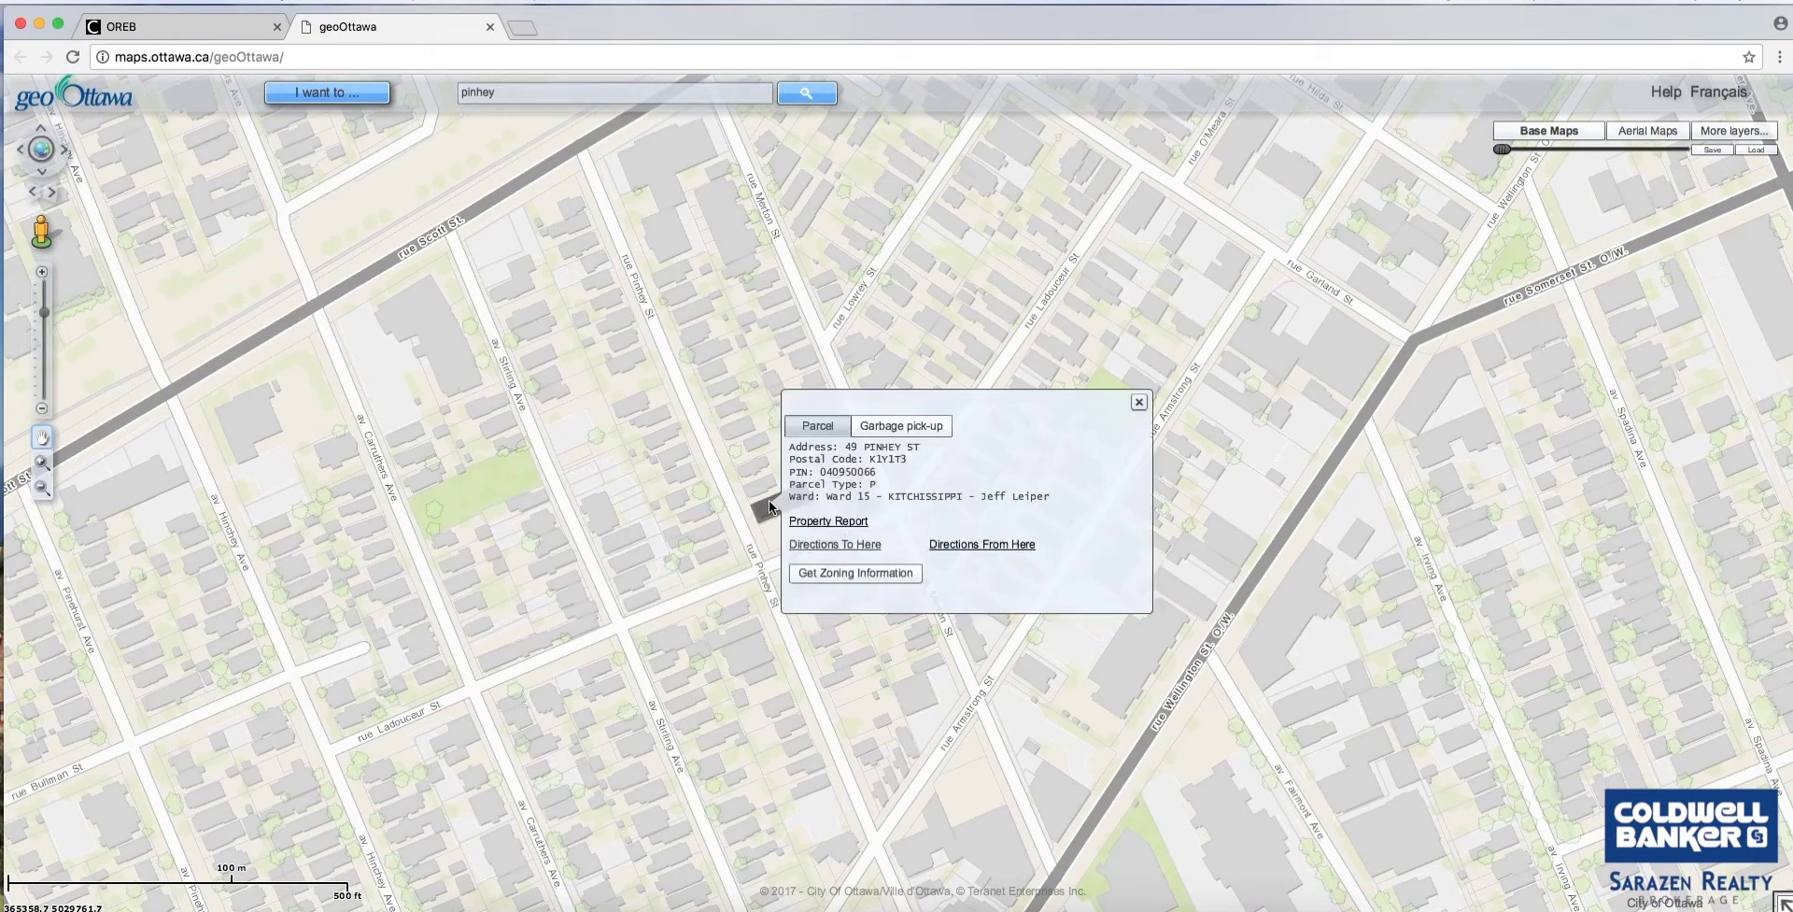
left_click_drag(749, 471, 767, 514)
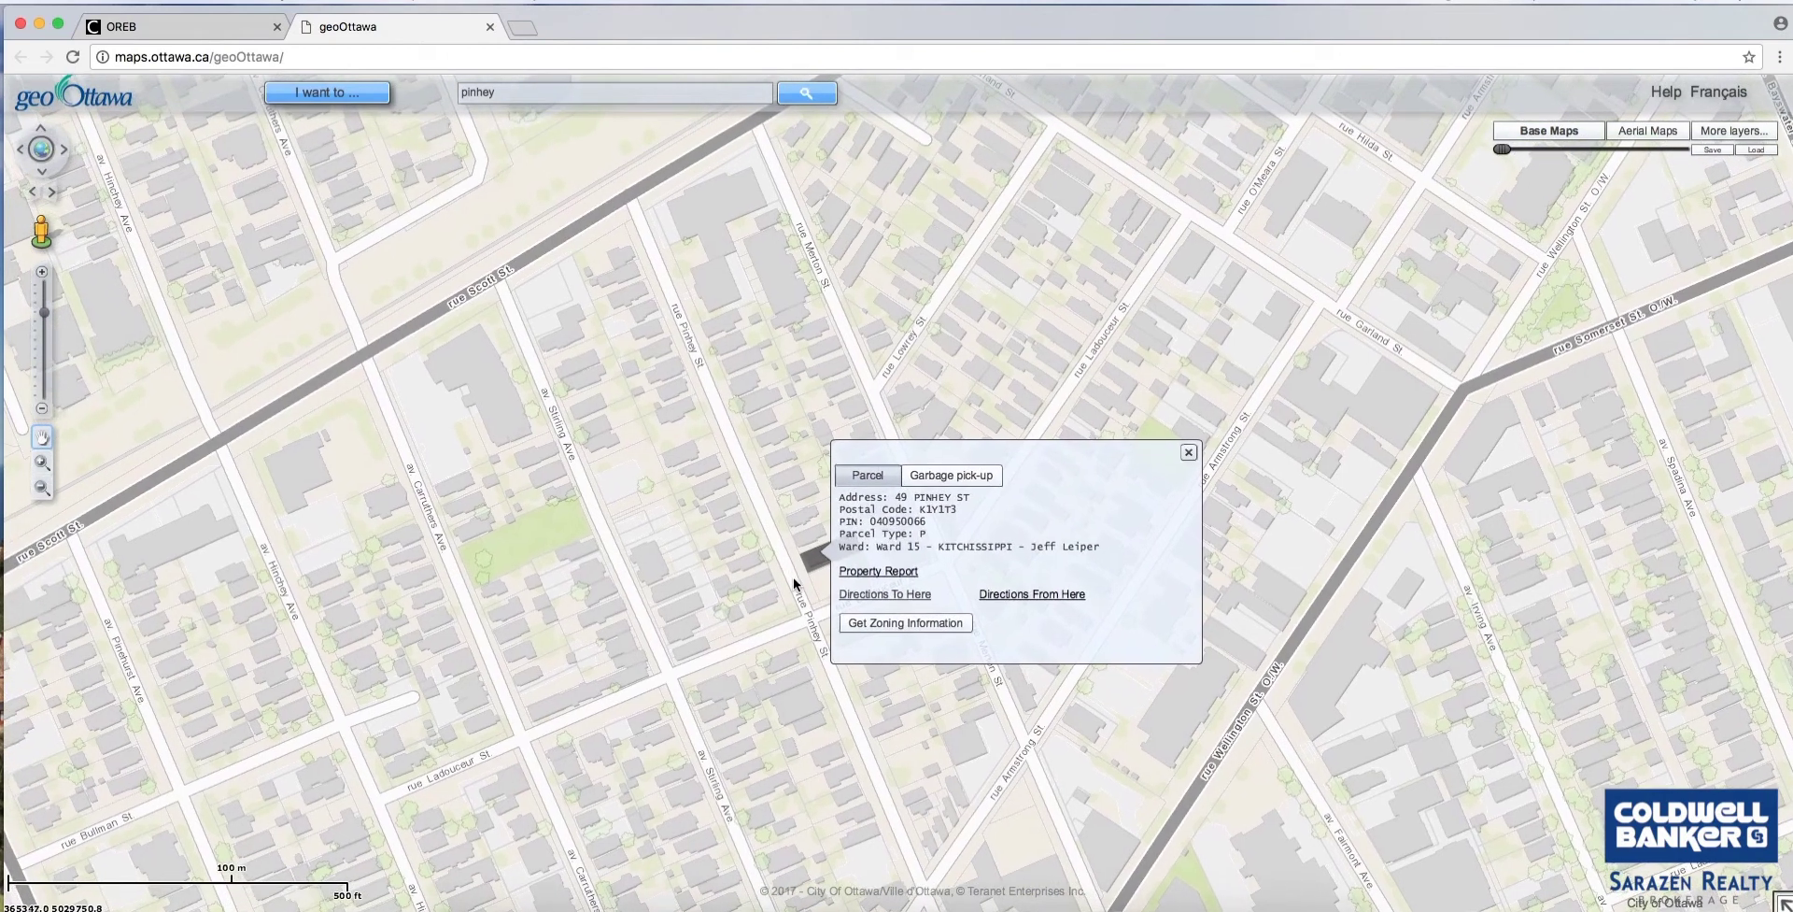
left_click(1191, 453)
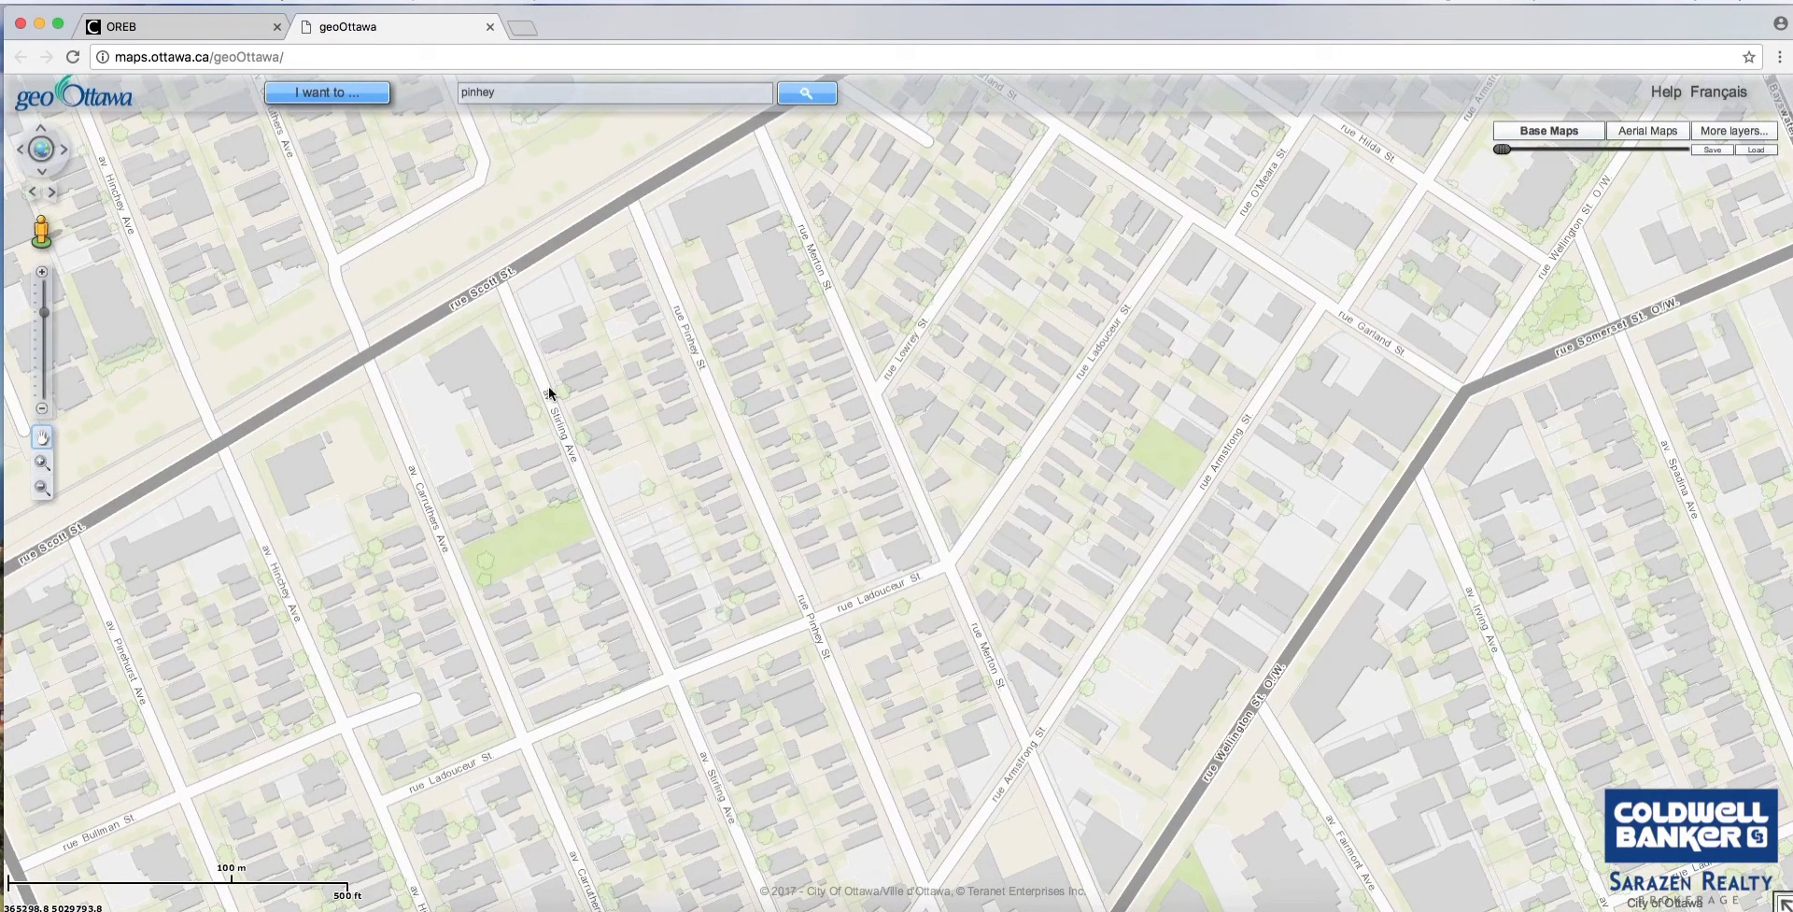
left_click(462, 93)
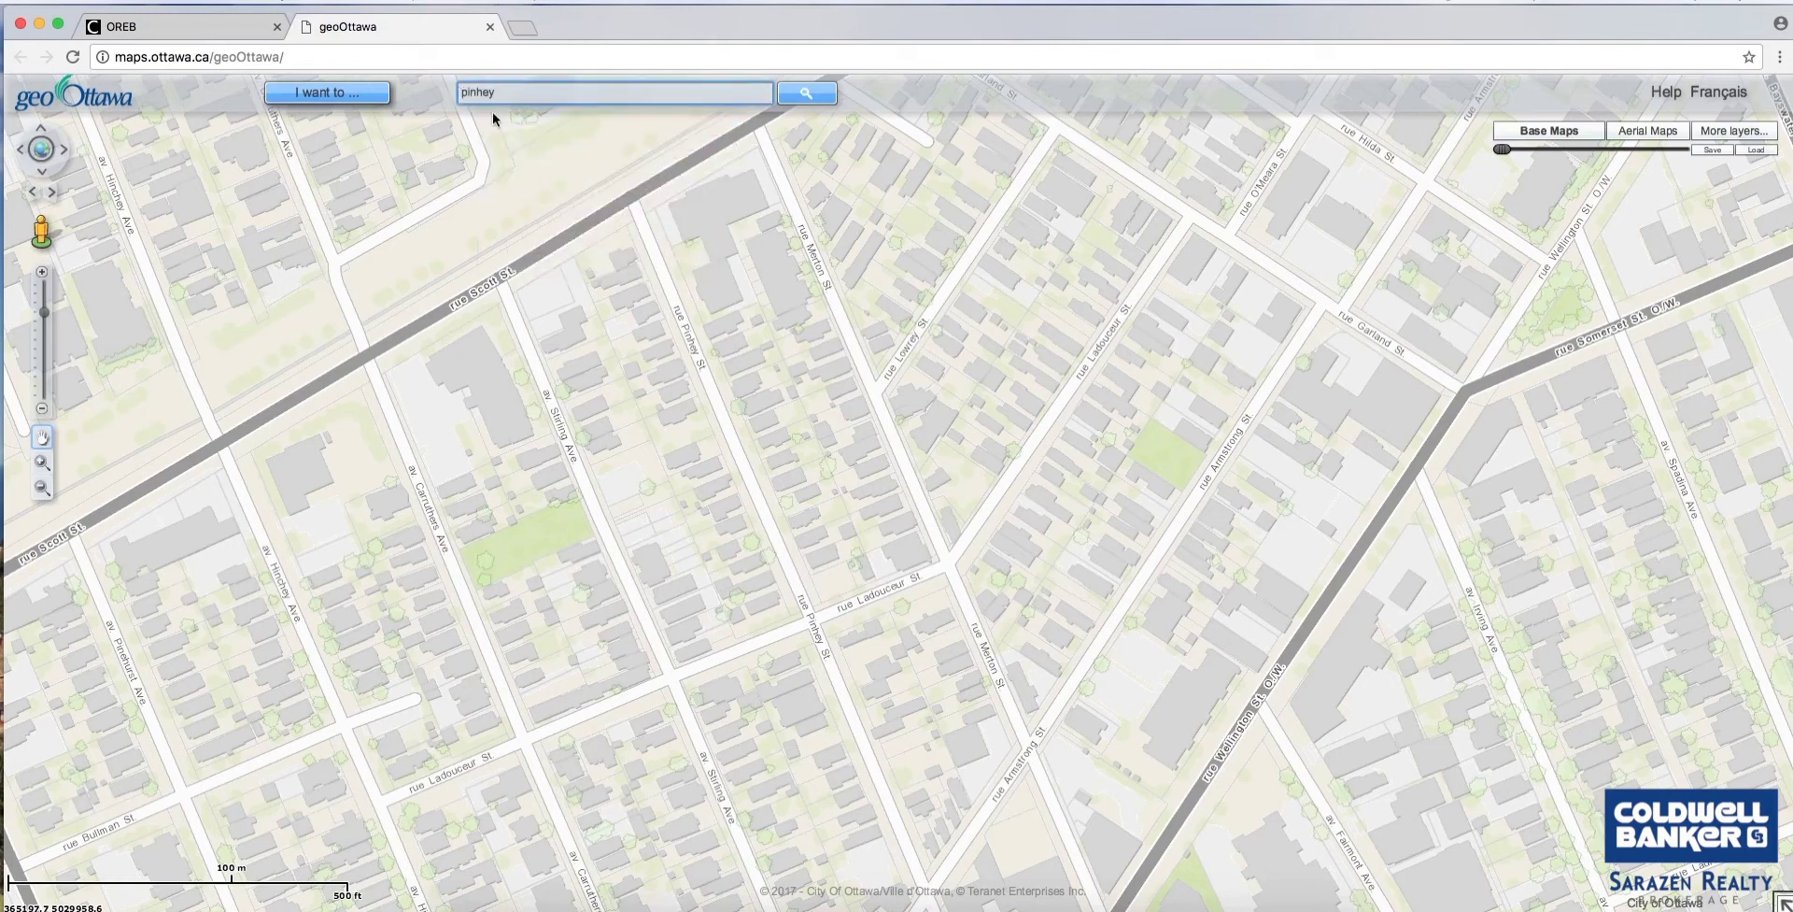
key("Return")
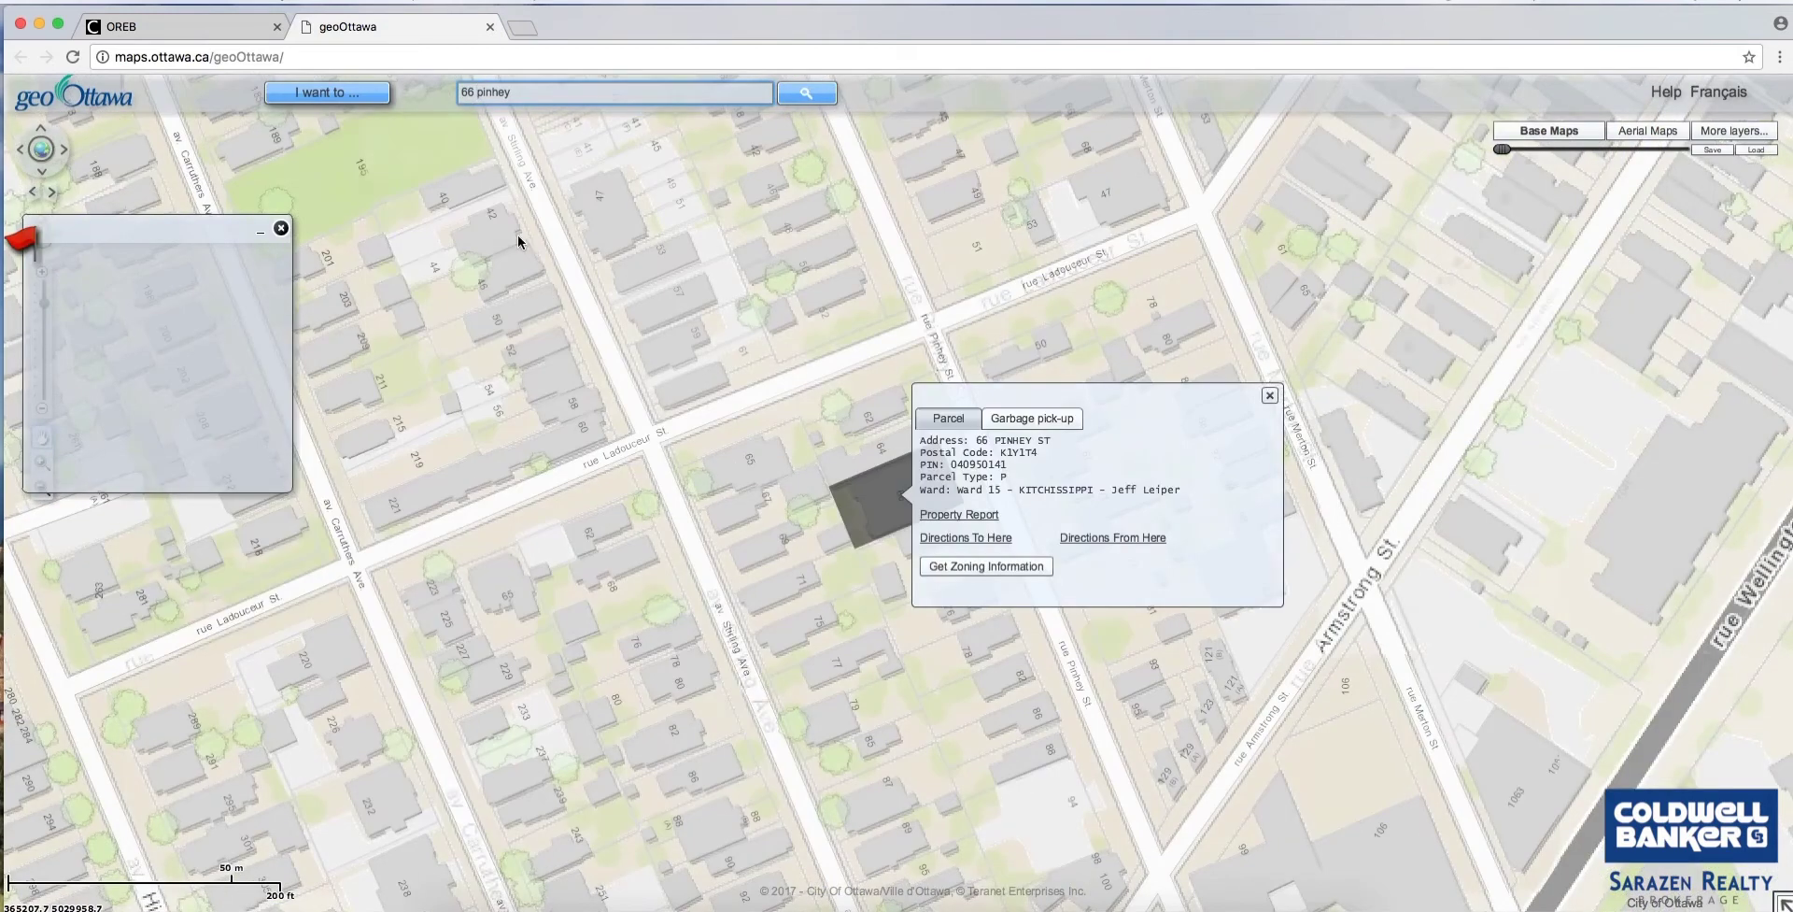
left_click(1270, 395)
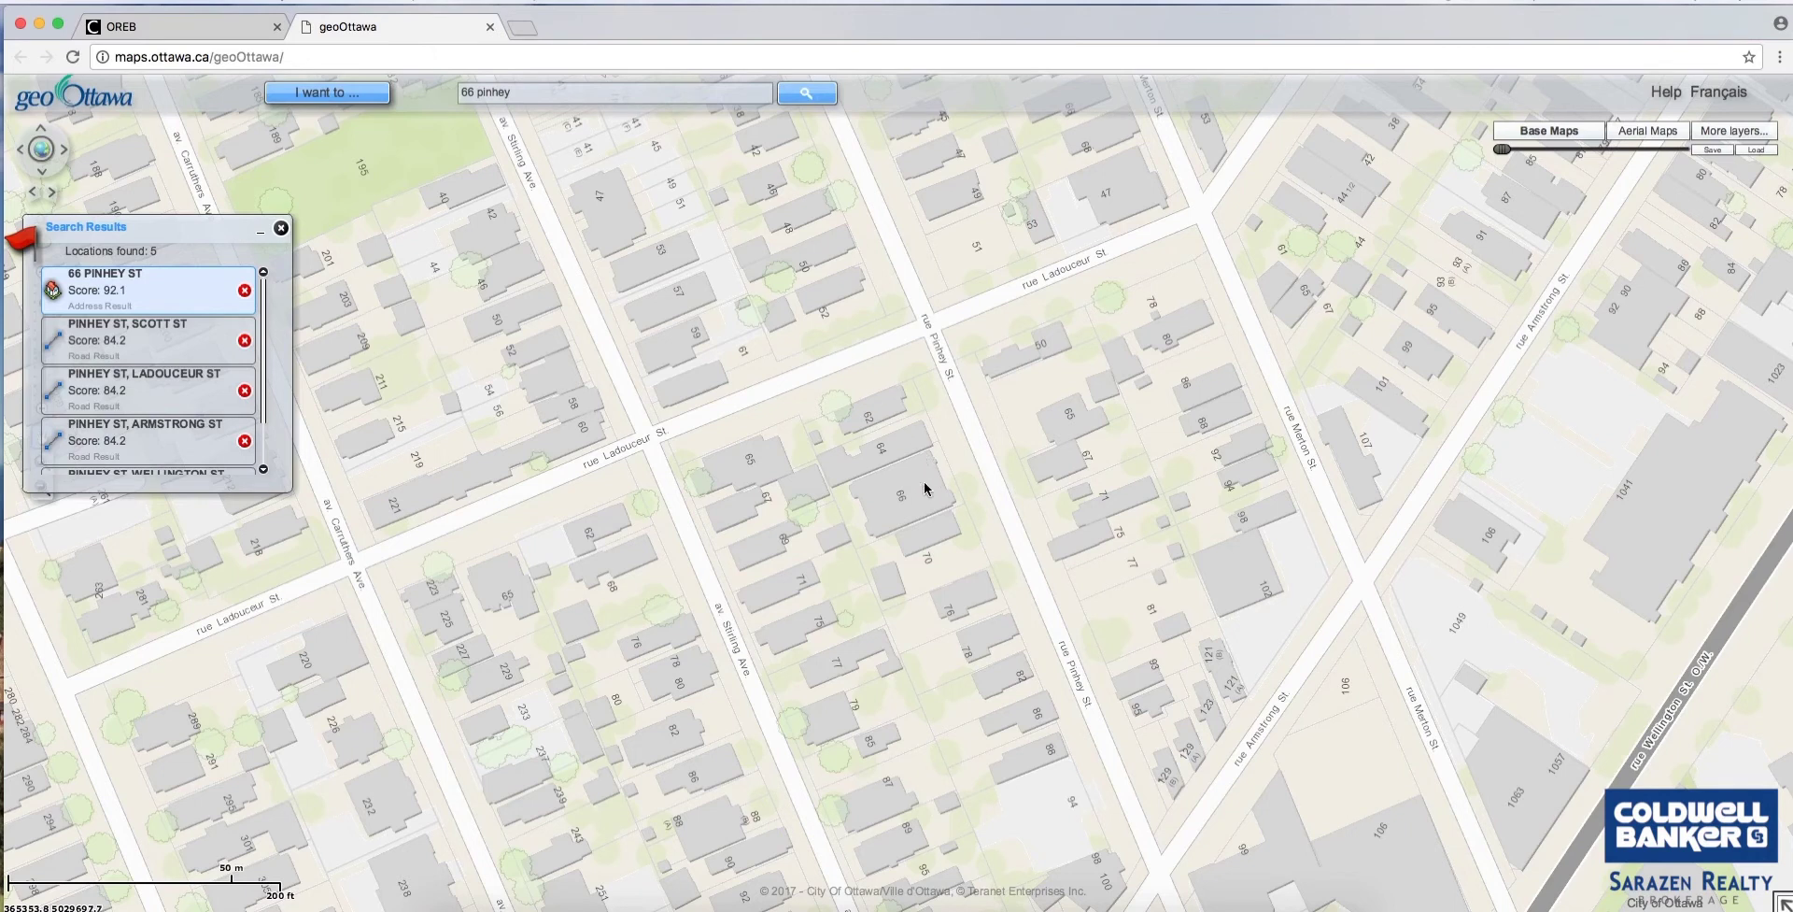
mouse_move(309, 97)
left_click(901, 497)
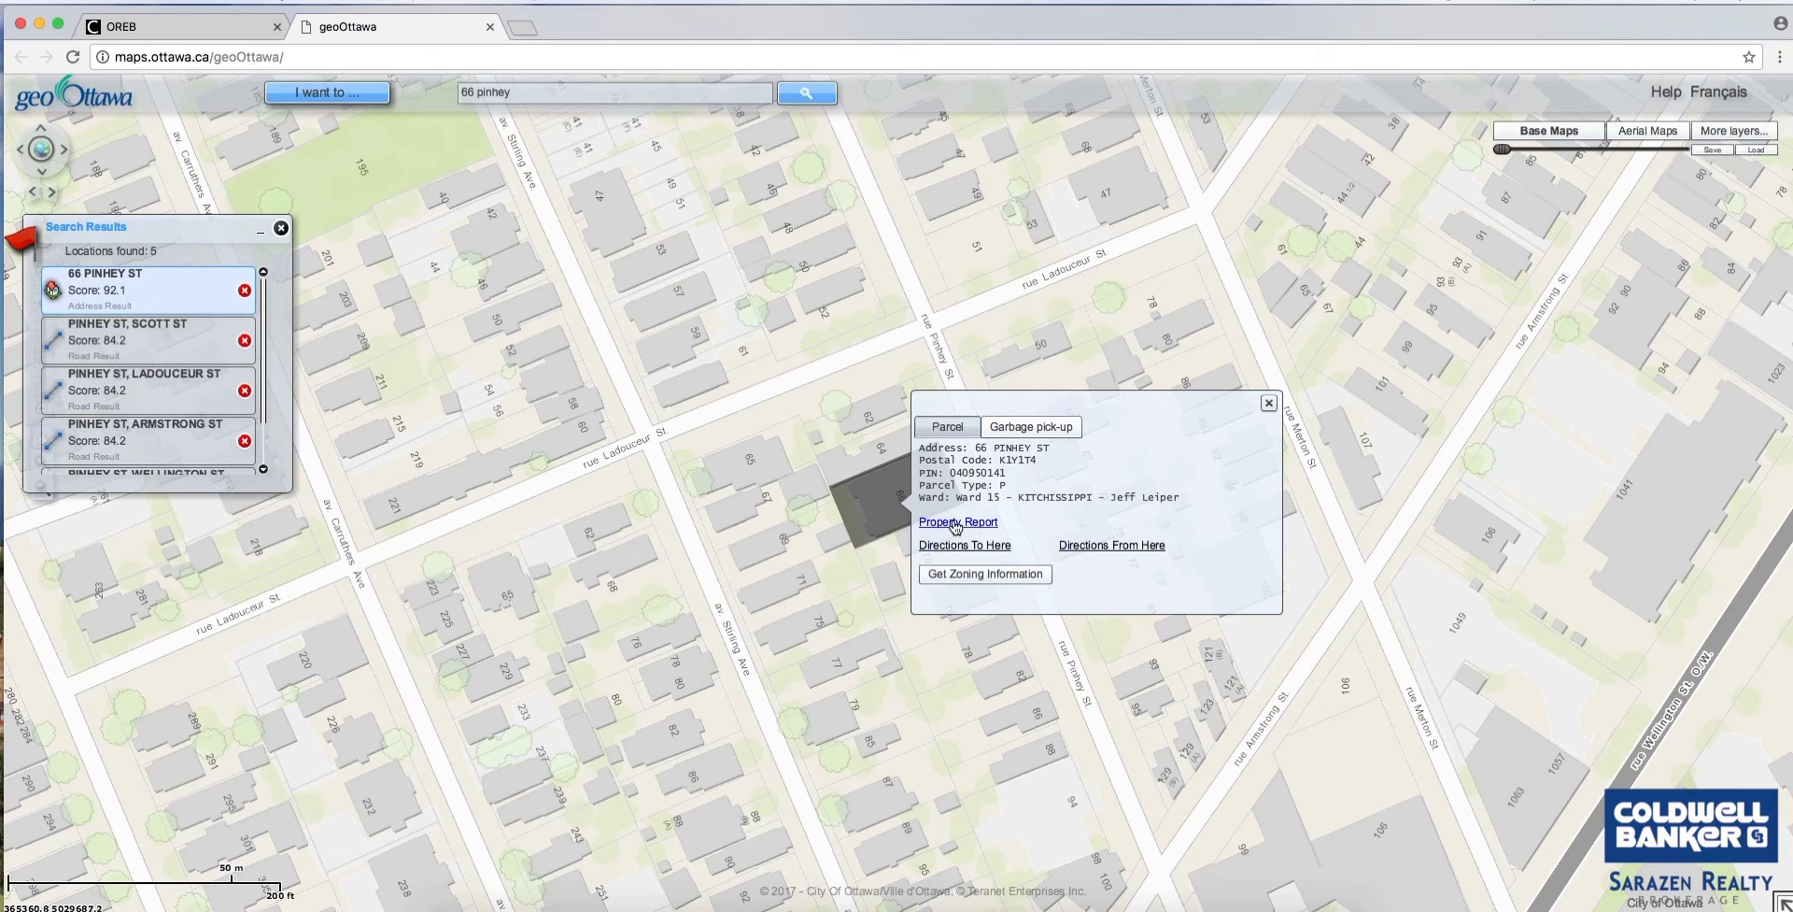
left_click(1016, 432)
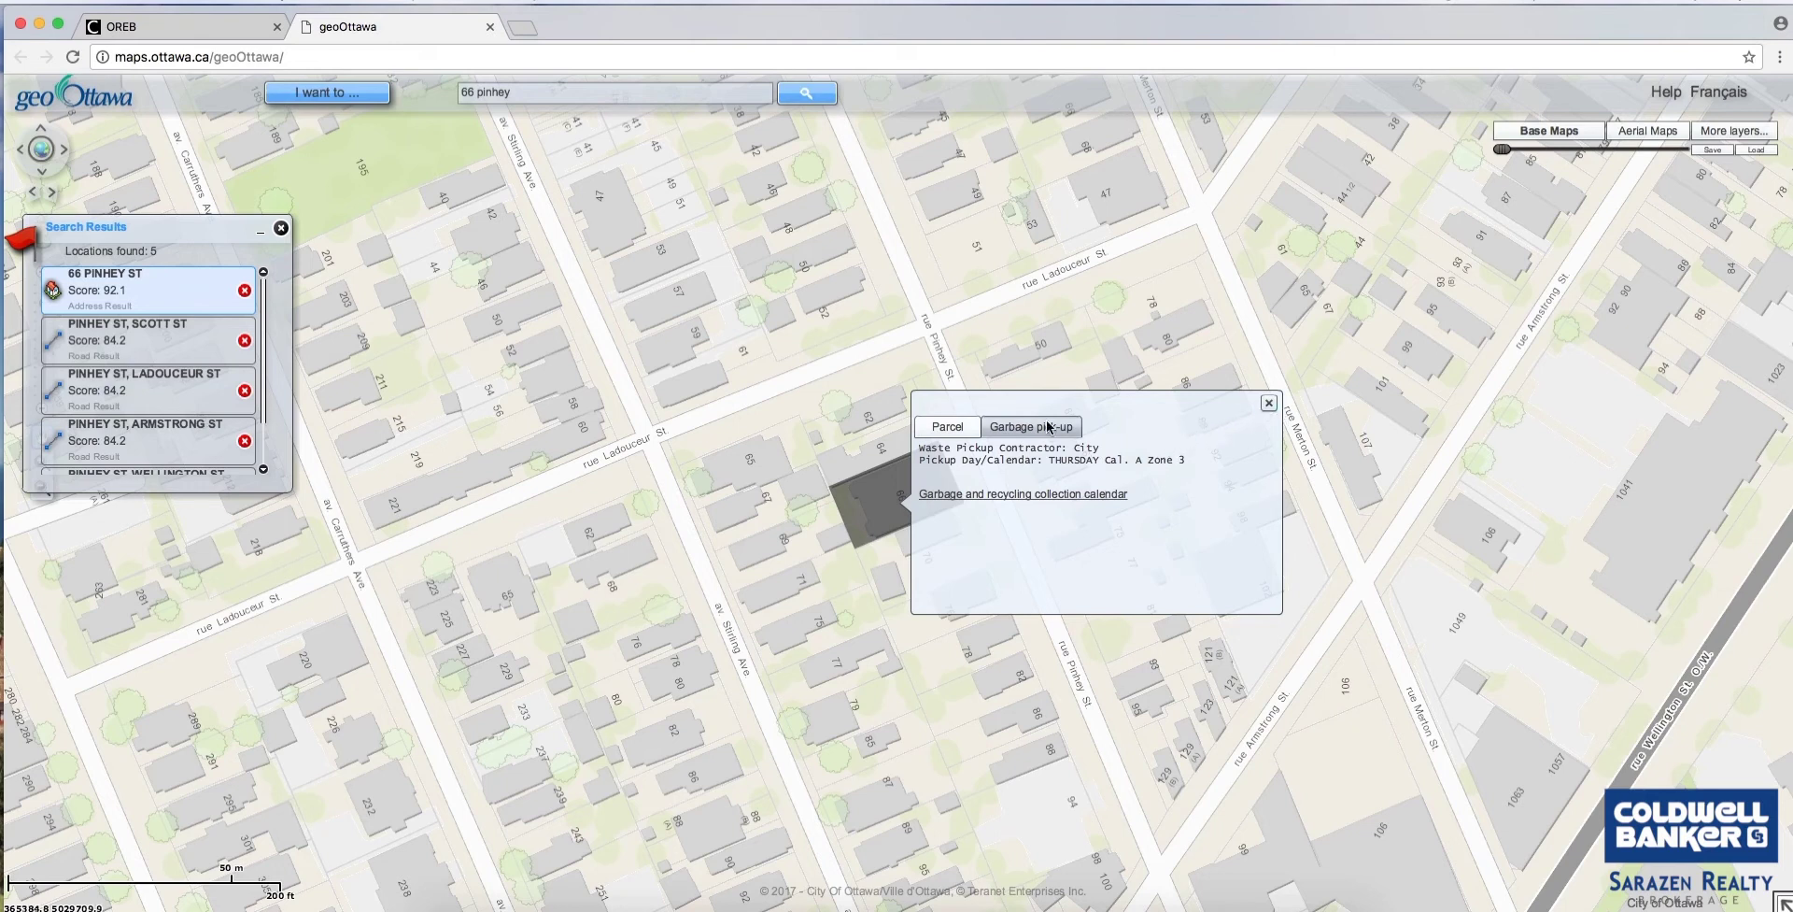
left_click(967, 430)
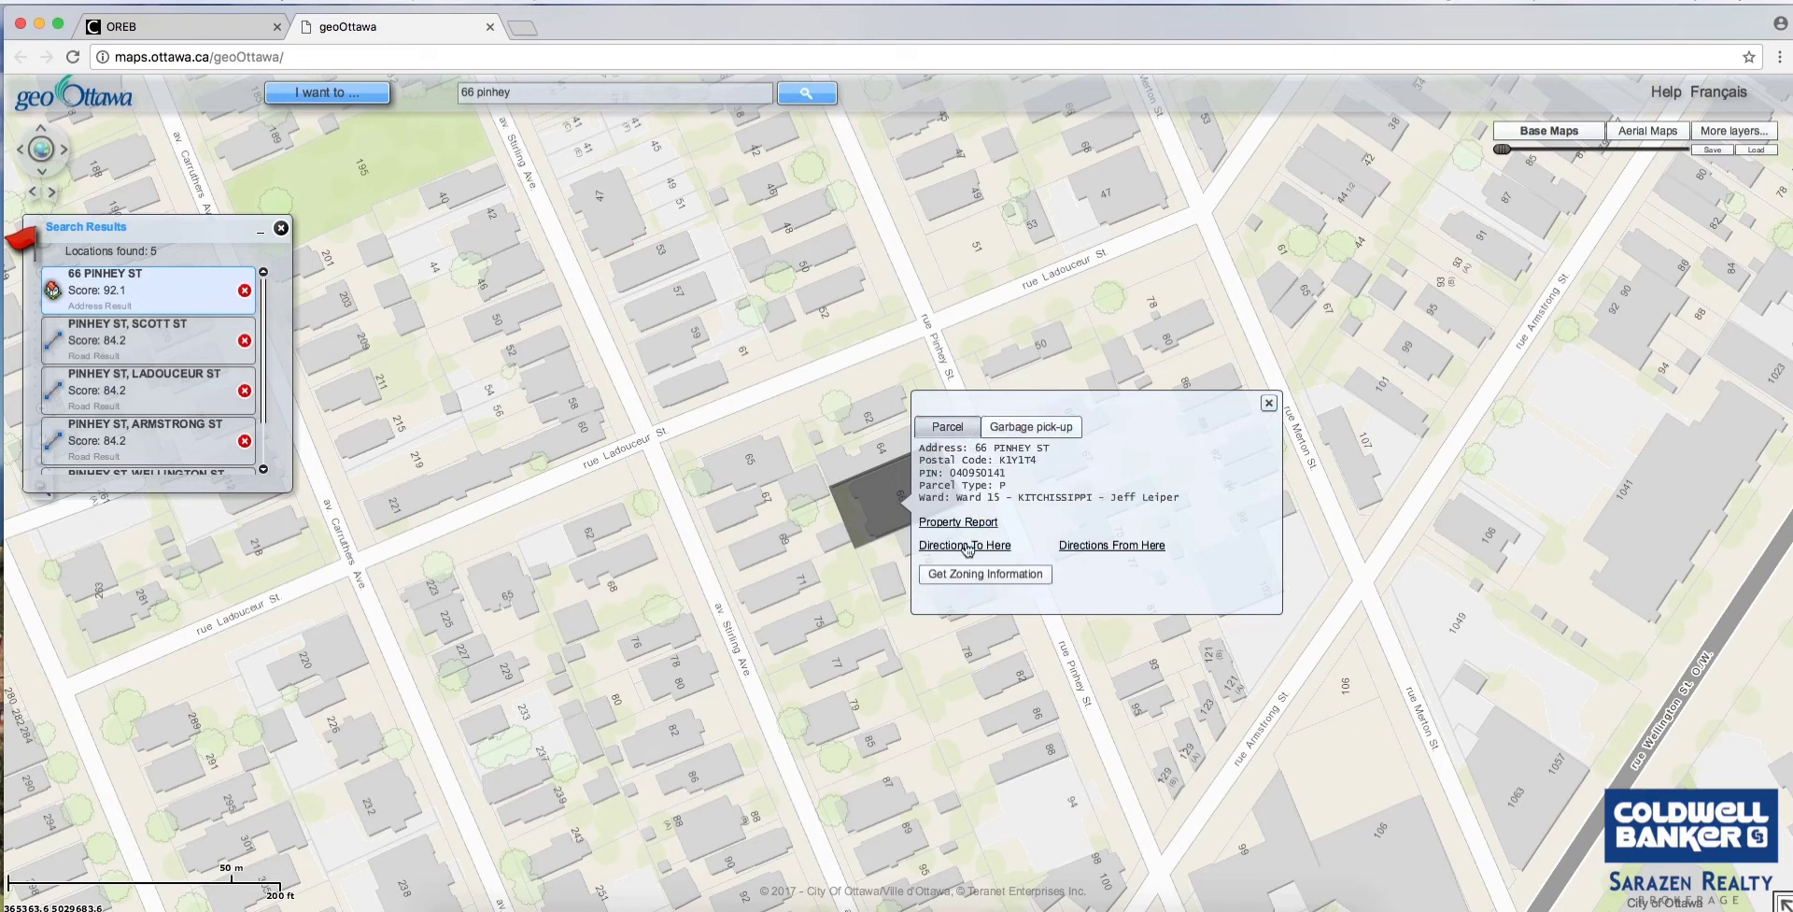
left_click(958, 519)
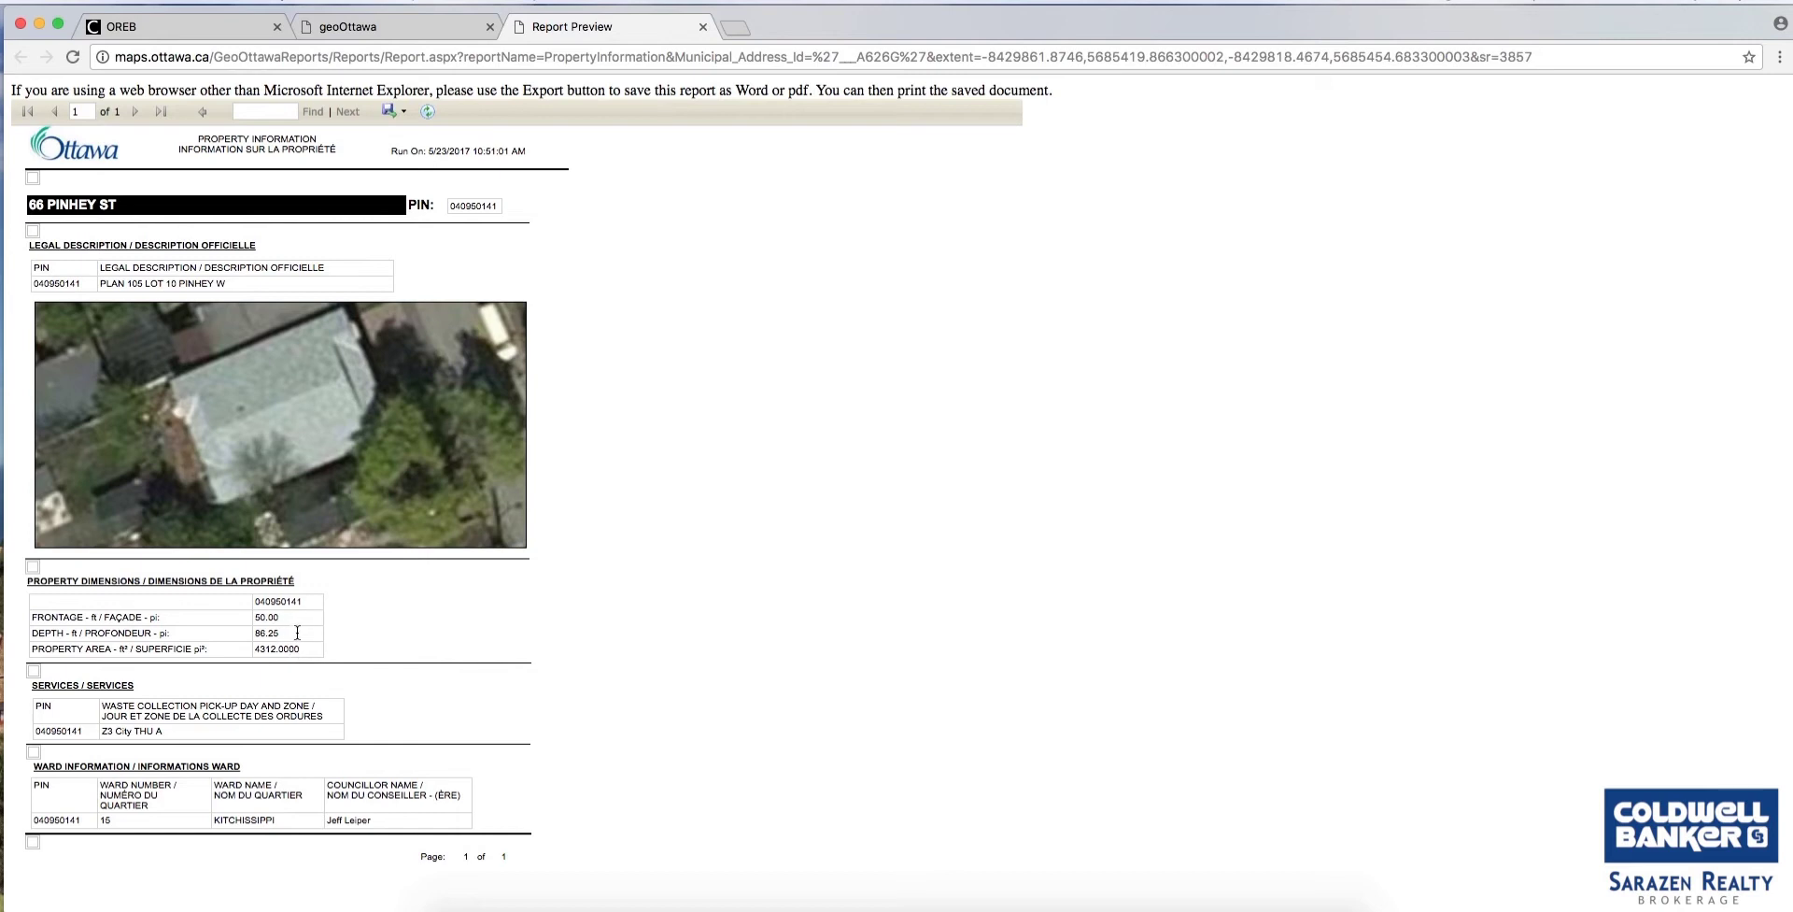
Check the 86.25 ft lot depth in the report, then return to the geoOttawa map.
left_click_drag(294, 632, 268, 621)
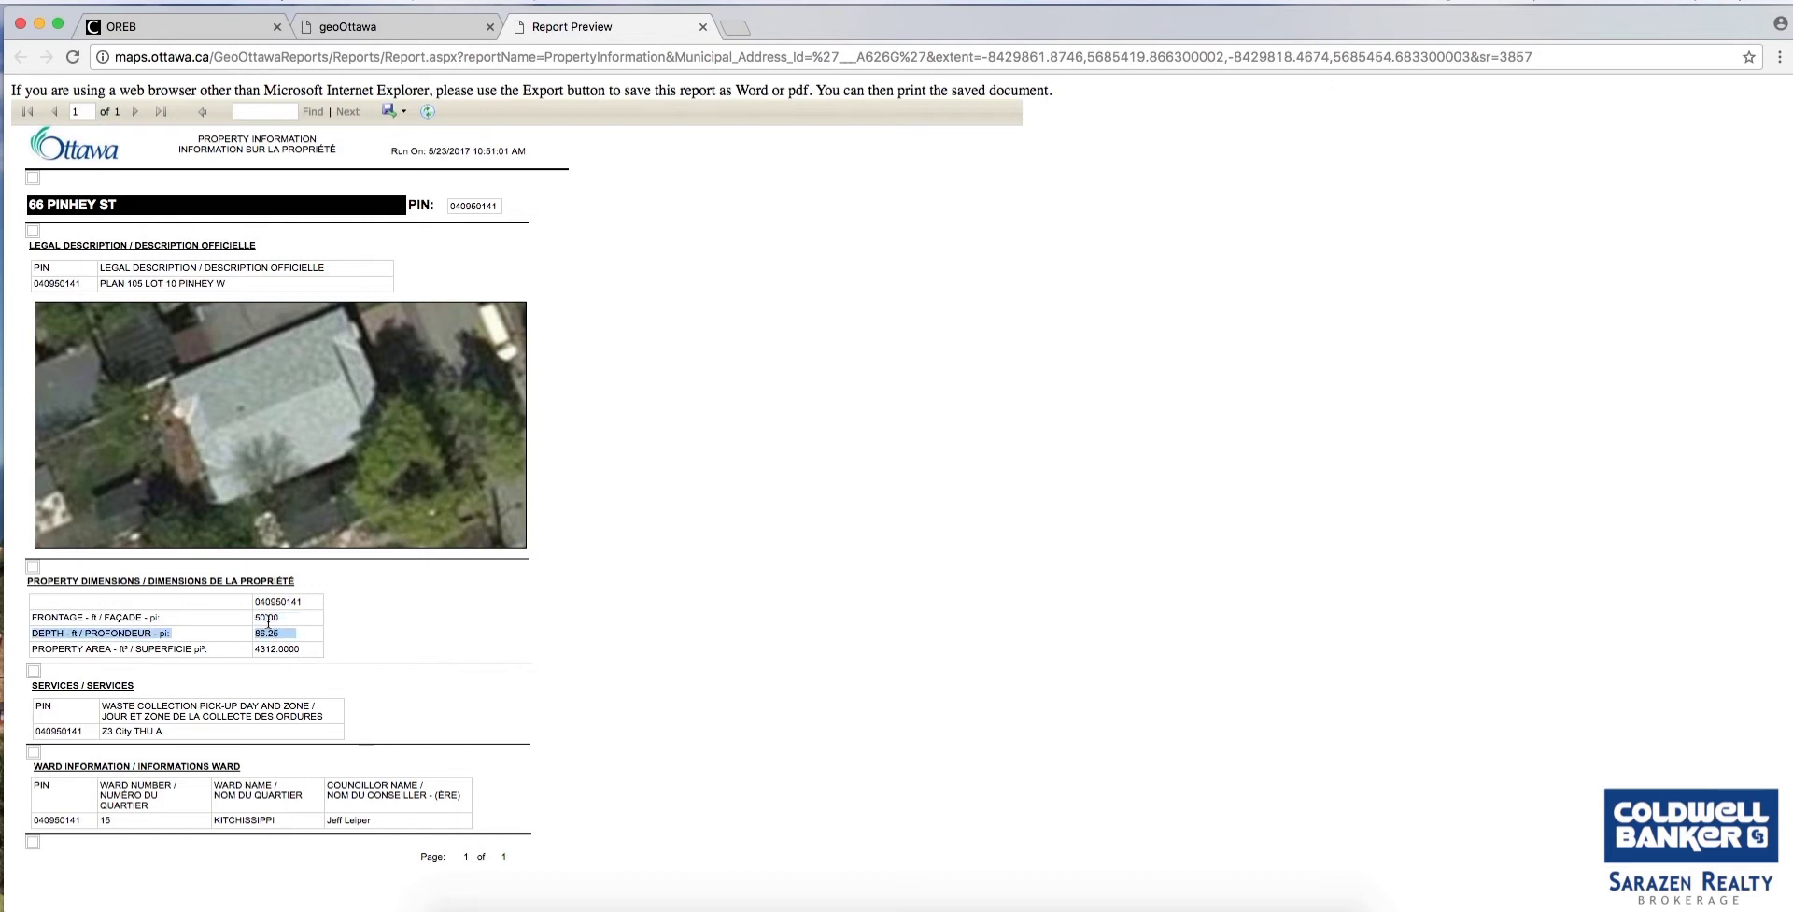
left_click(268, 621)
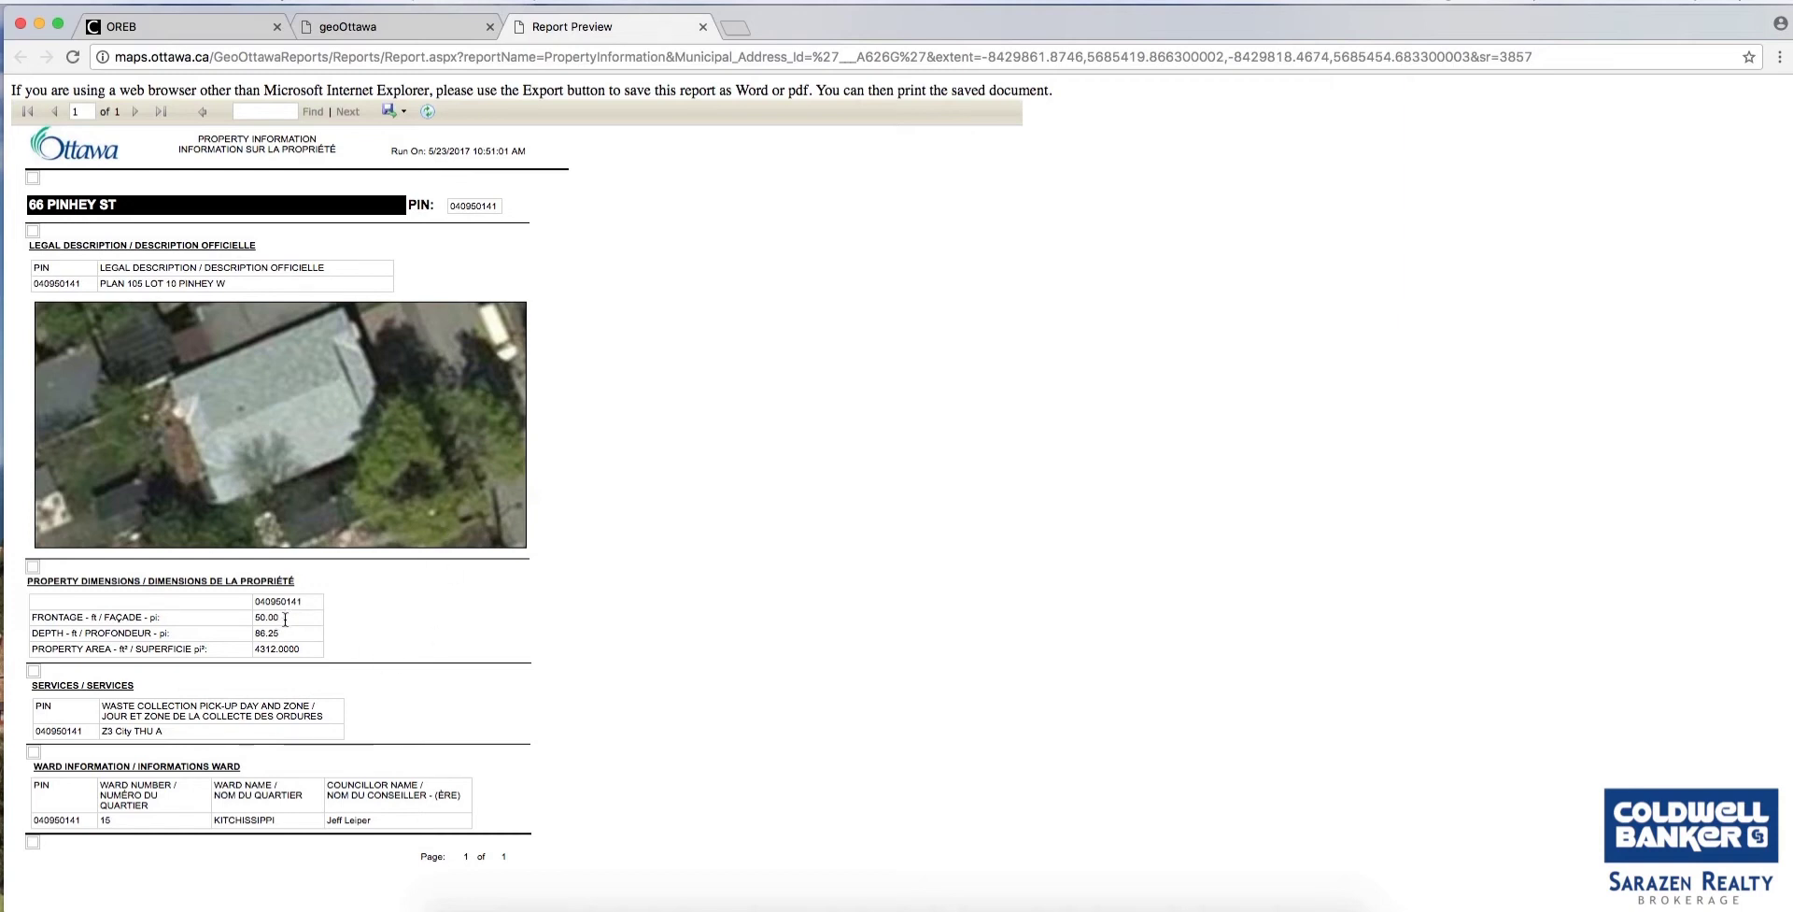
left_click(383, 26)
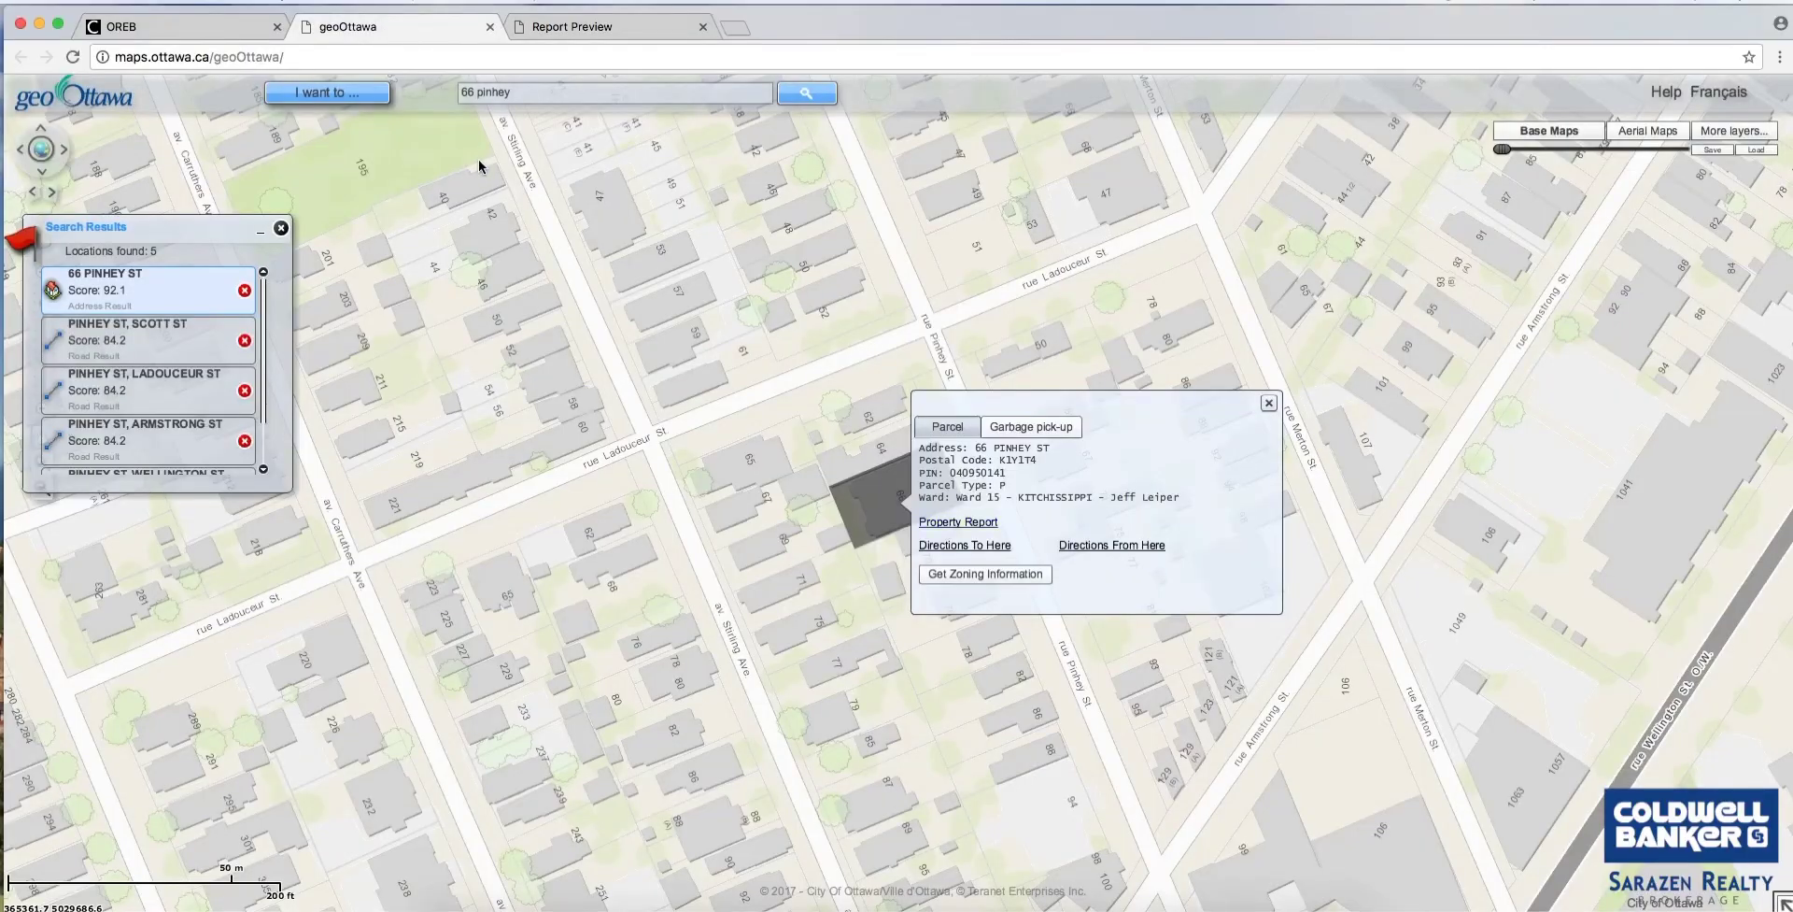
left_click(1027, 573)
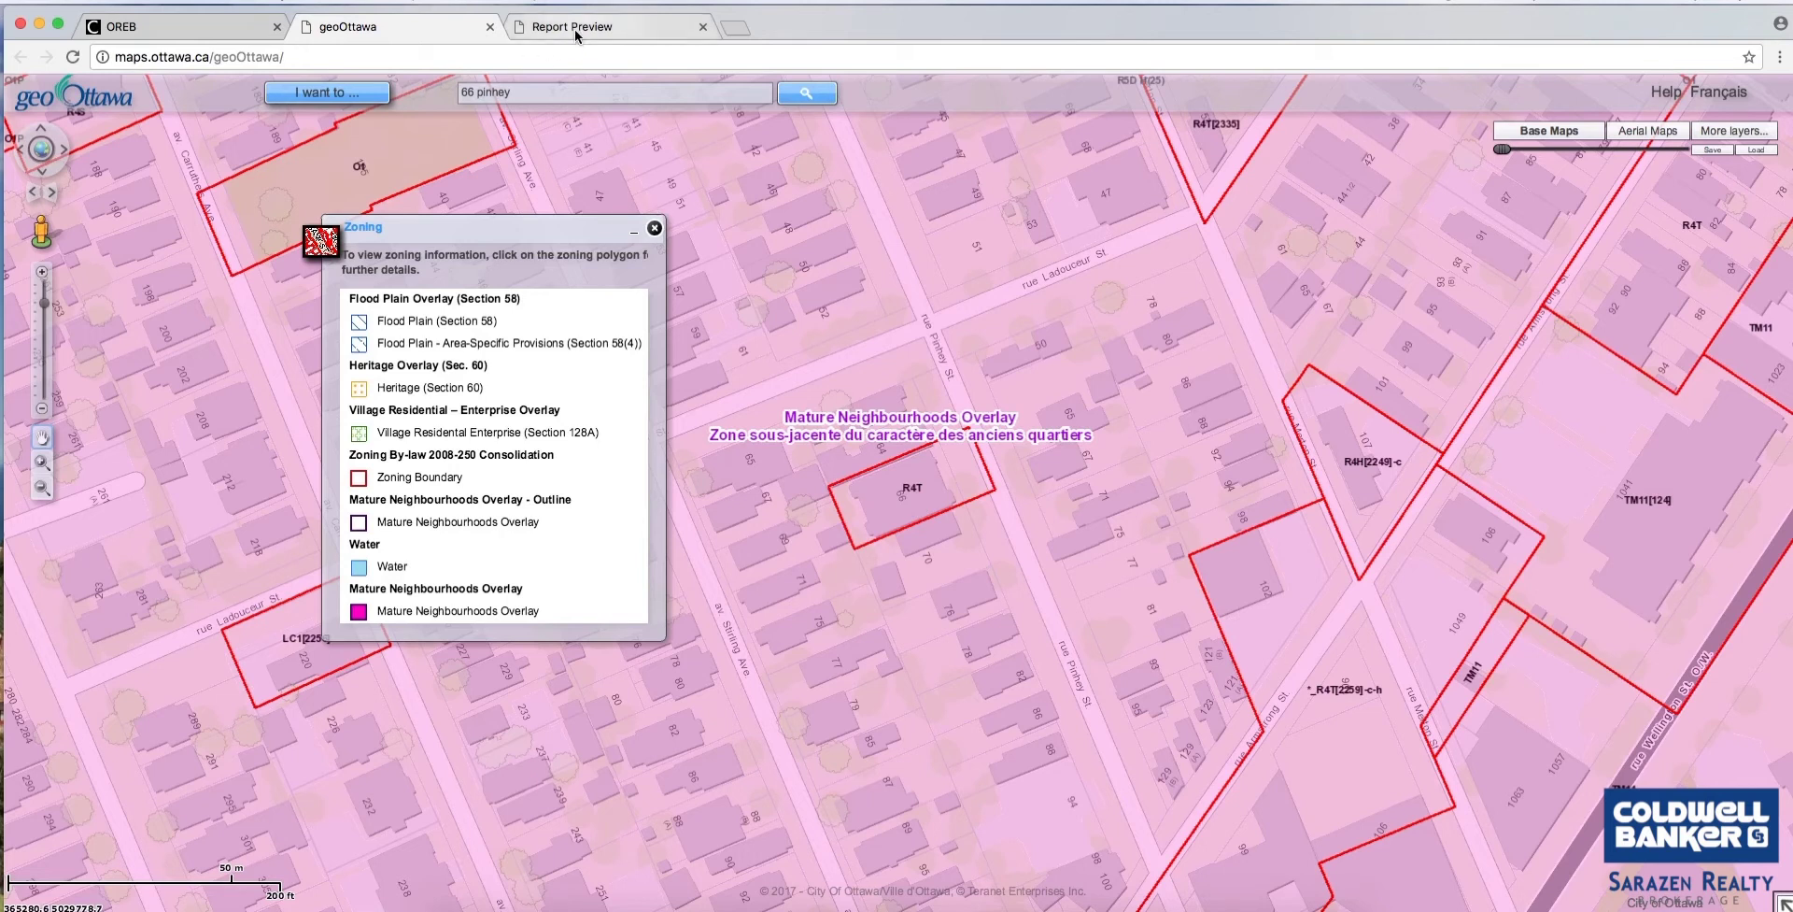
left_click(654, 230)
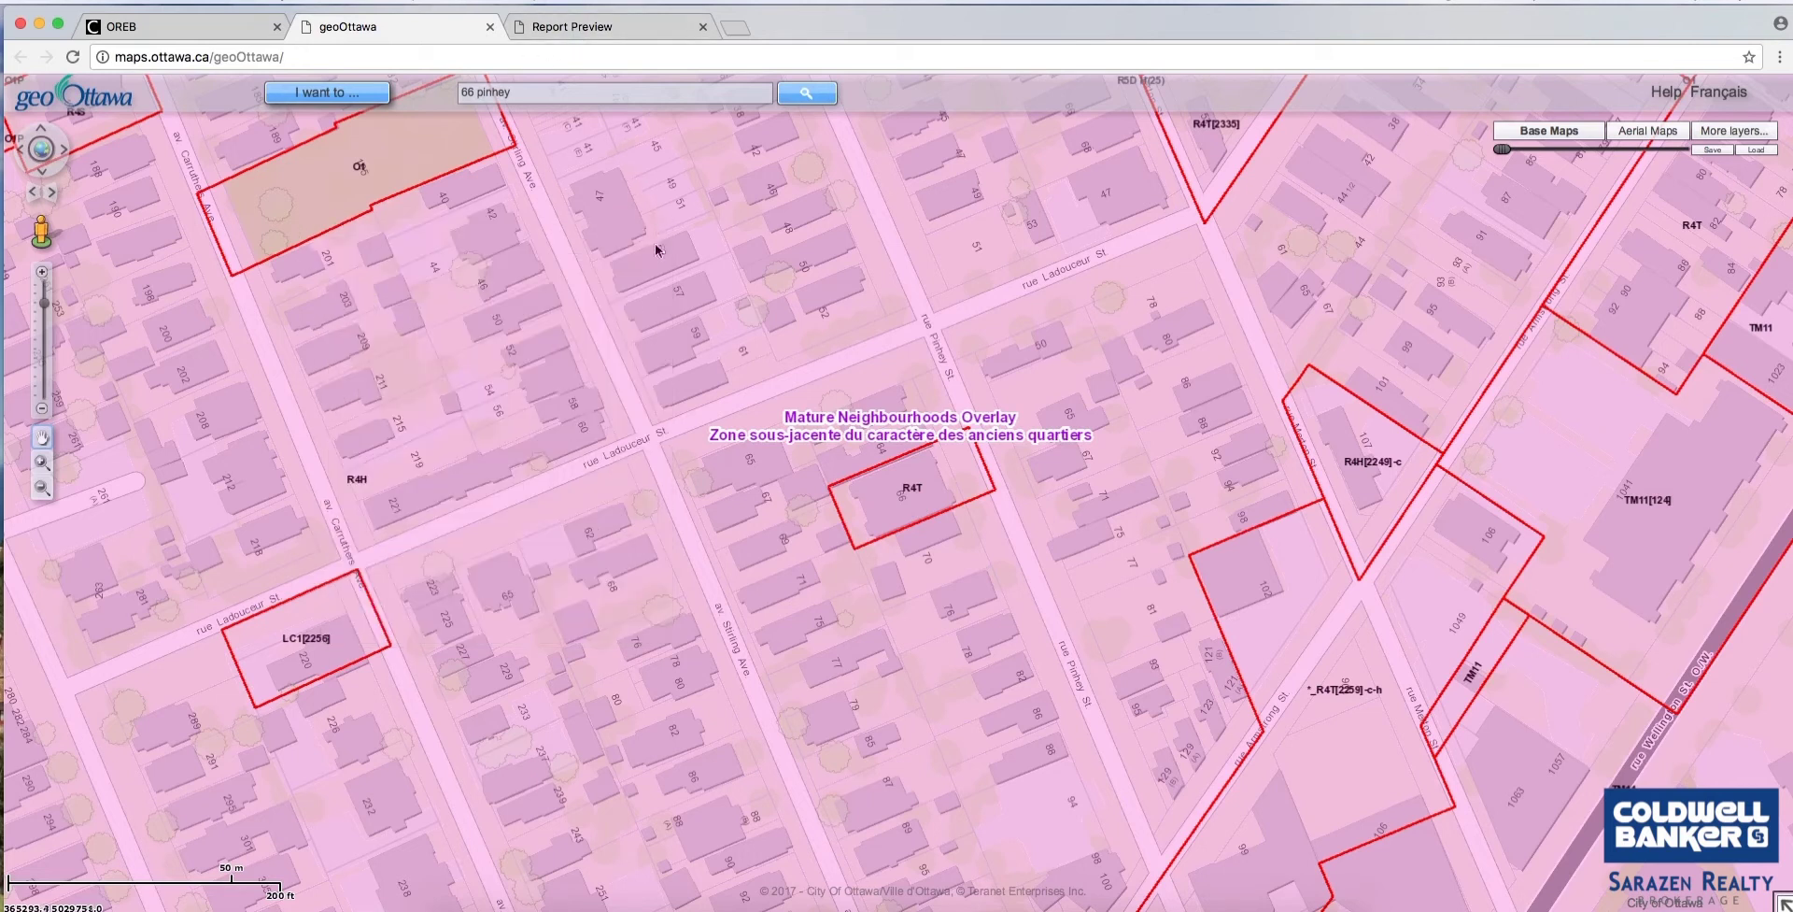
left_click(139, 33)
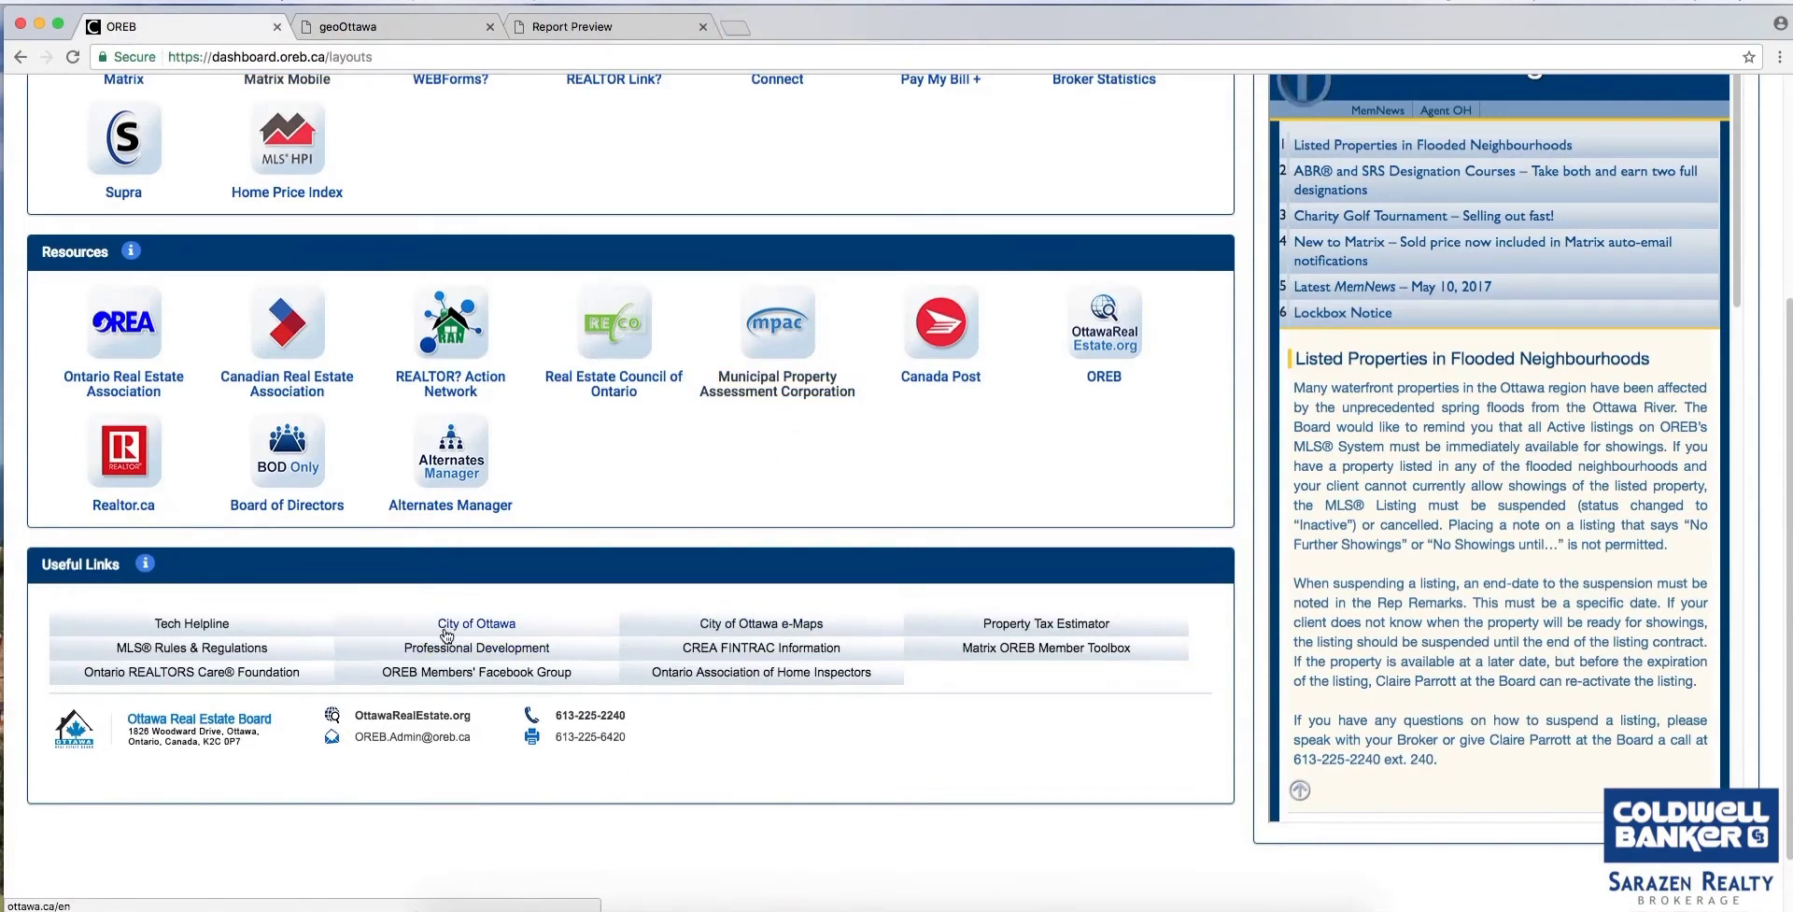
scroll(717, 490, "down", 2)
scroll(738, 491, "up", 5)
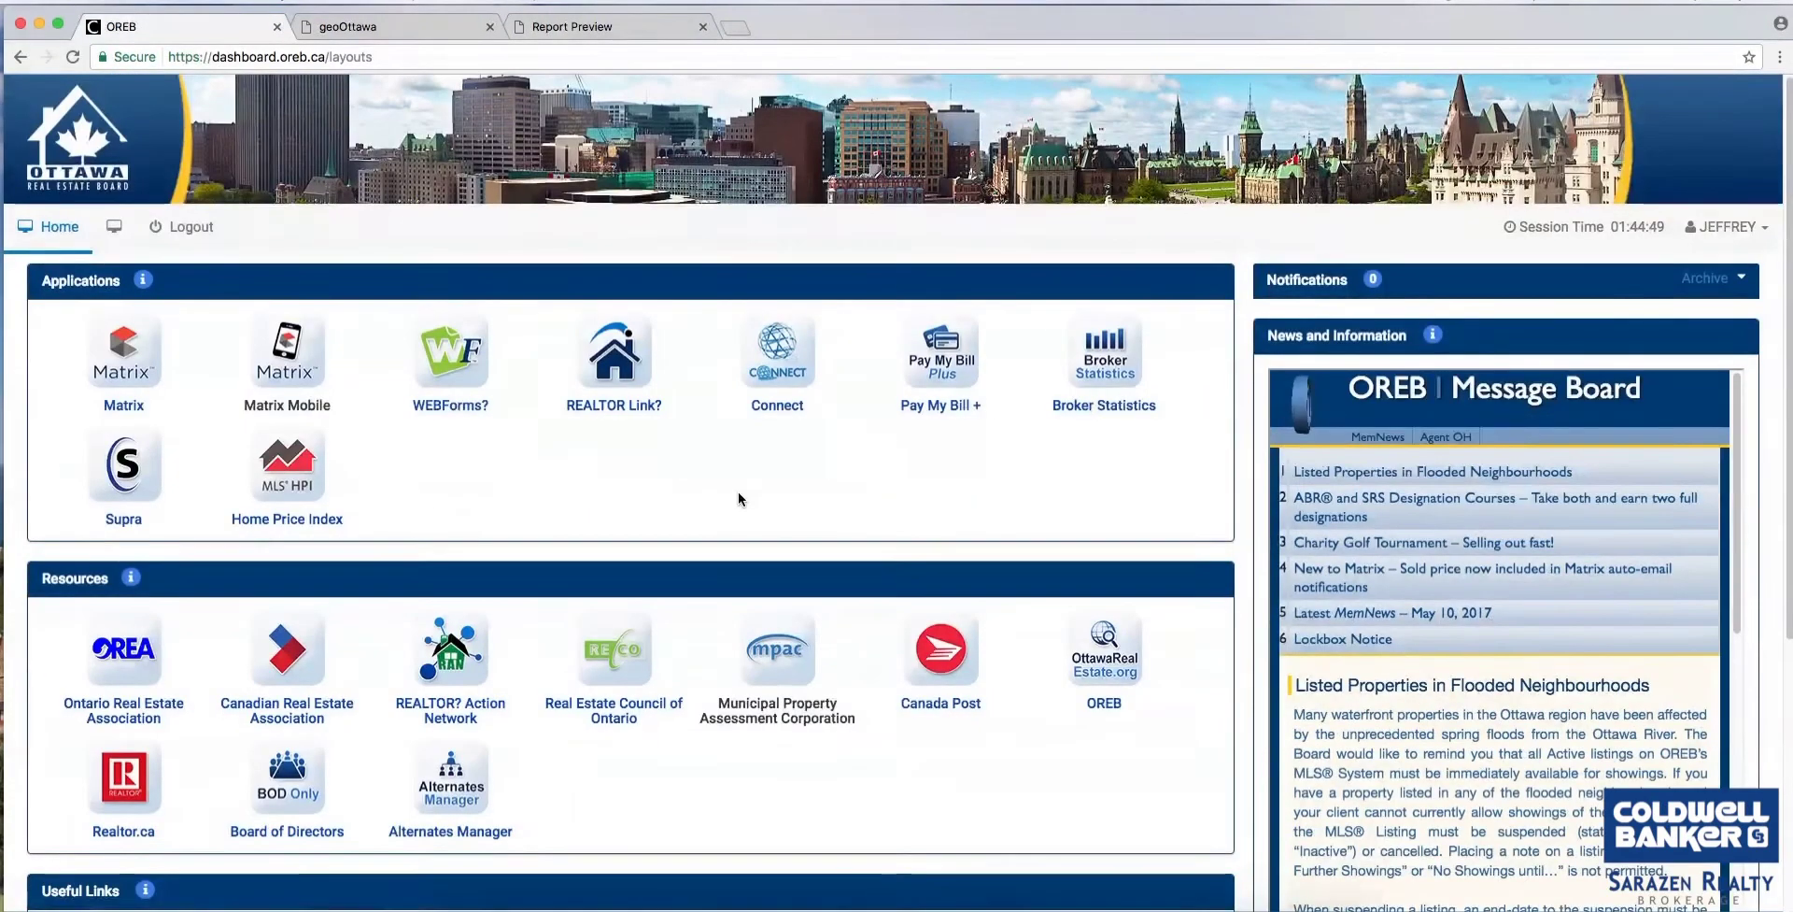
scroll(738, 491, "down", 5)
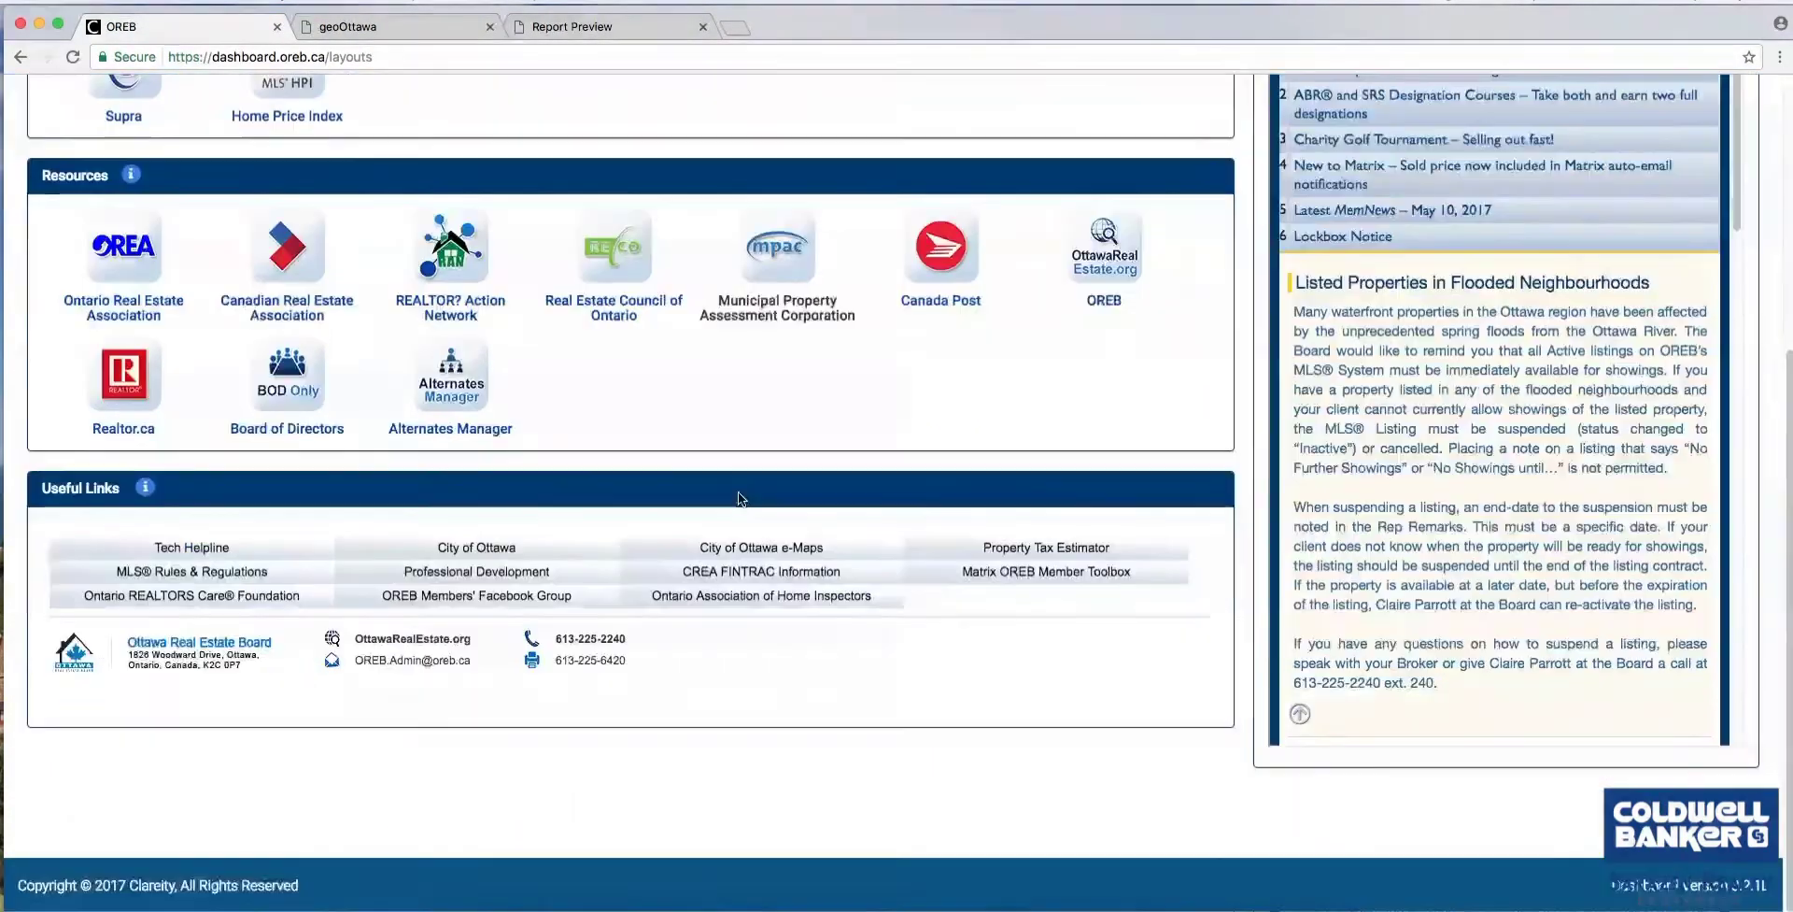
left_click(501, 554)
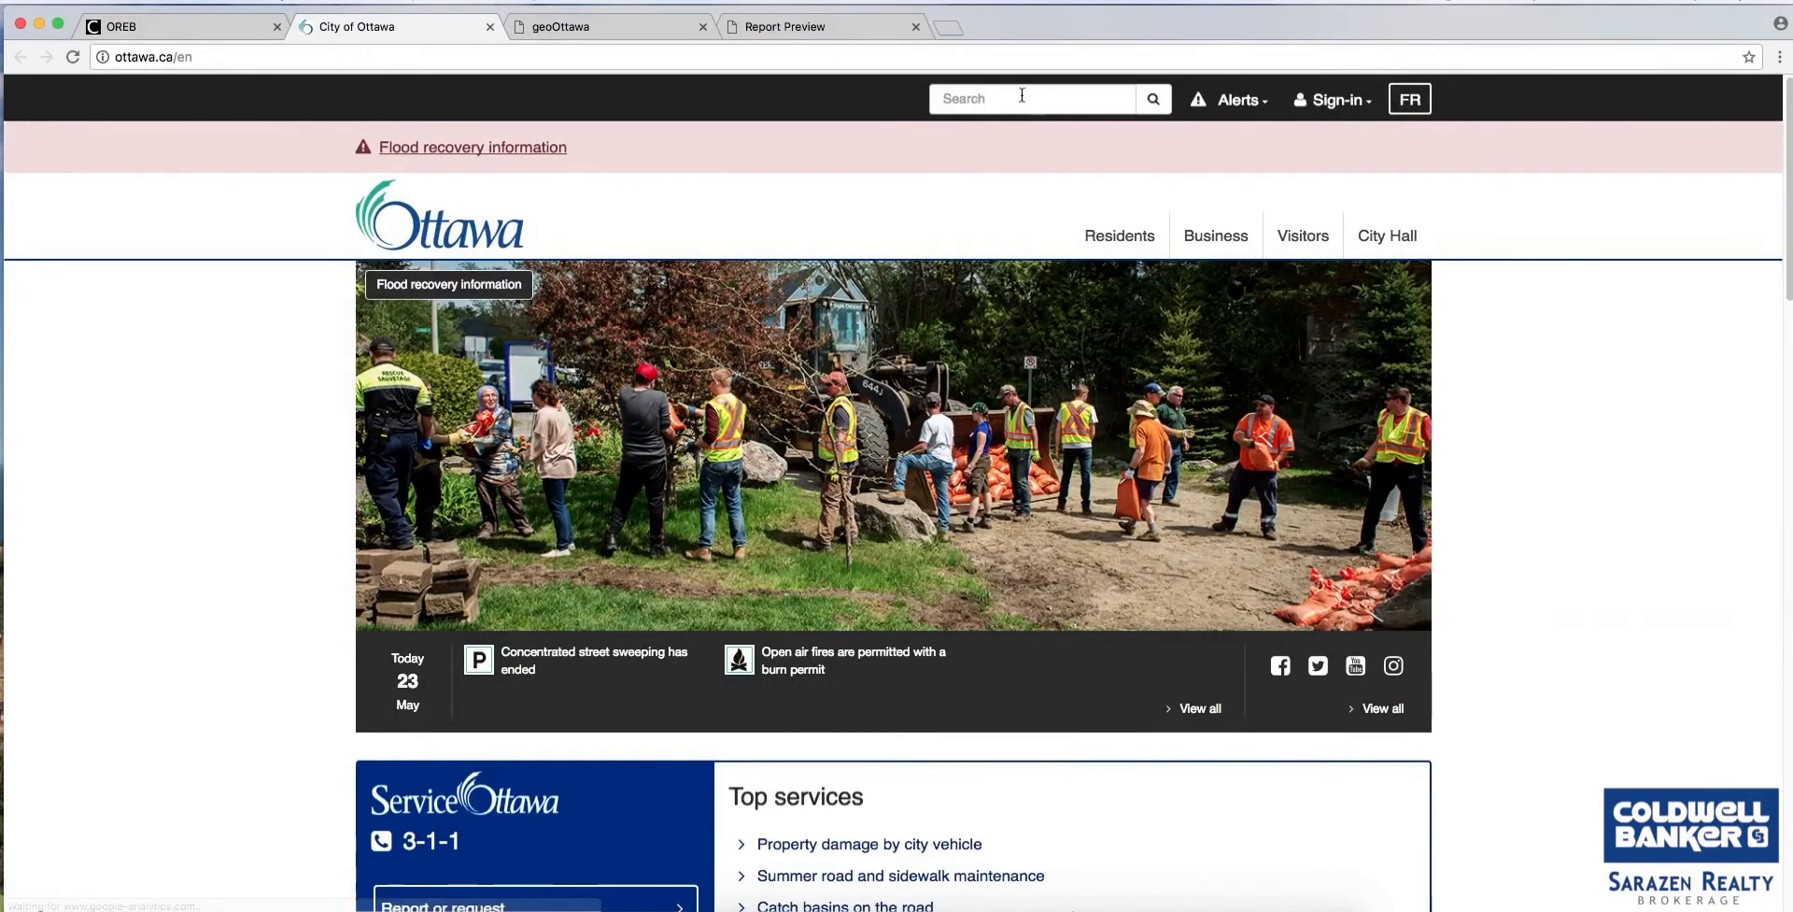
Search ottawa.ca for 'zoning' and open Part 6 - Residential Zones (Sections 155-168).
left_click(1021, 98)
type("zone")
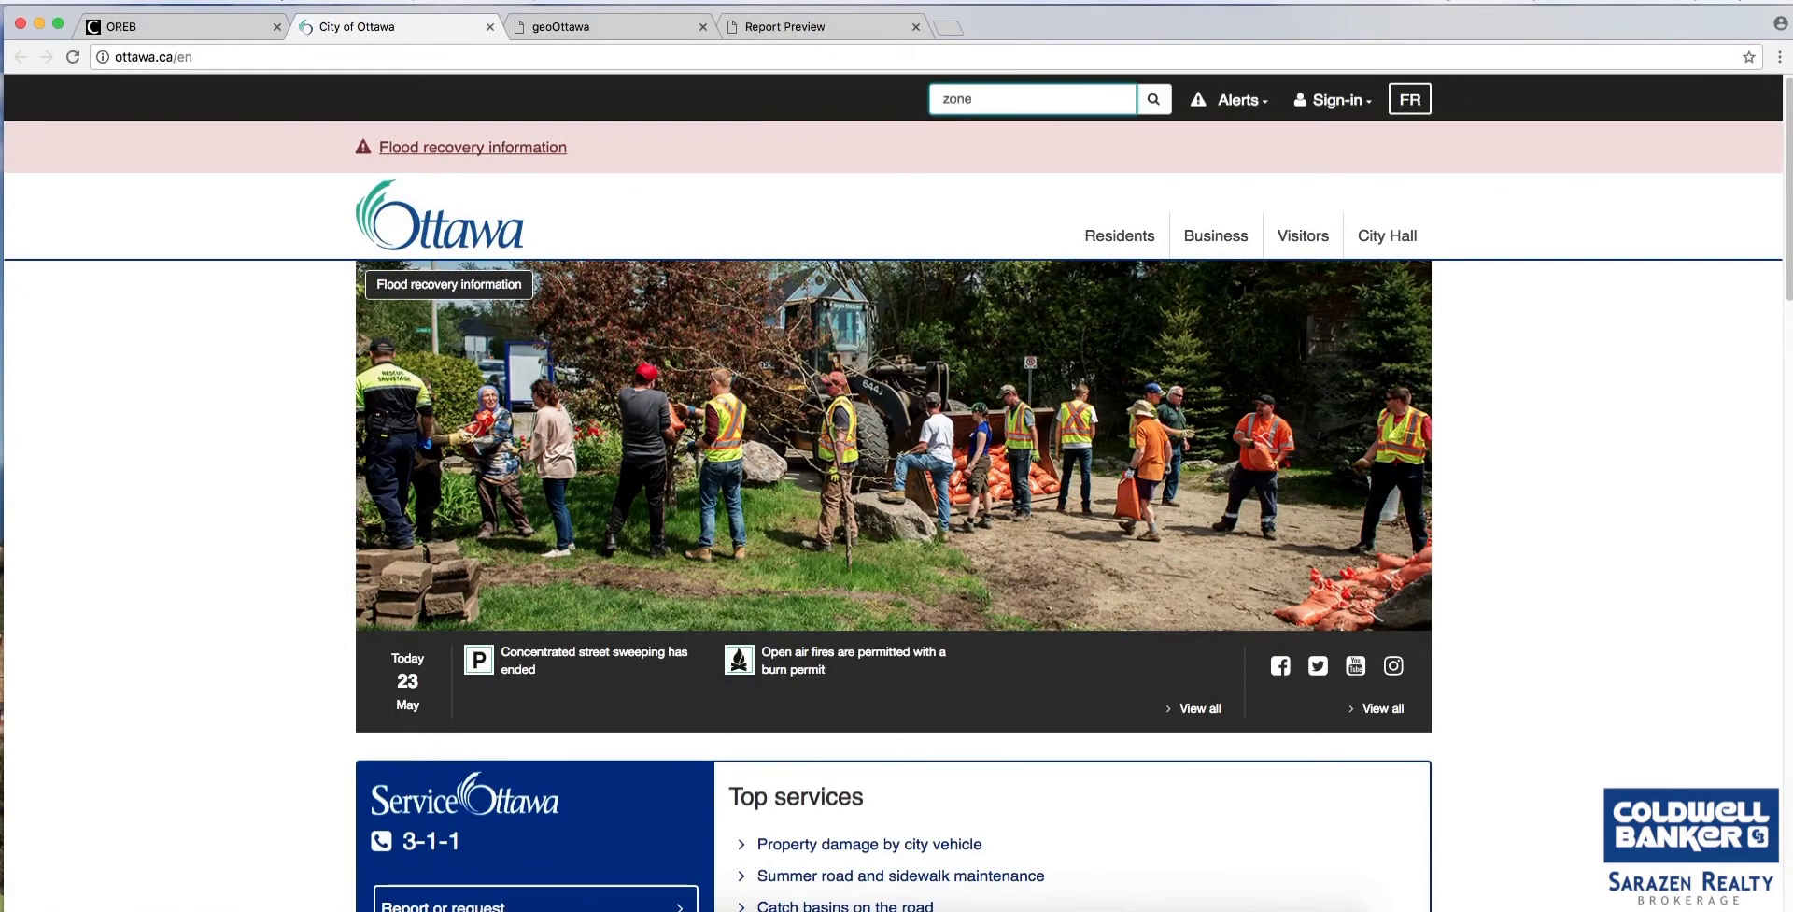
type(" 4")
key("BackSpace")
key("BackSpace")
key("BackSpace")
key("BackSpace")
type("zo")
key("Return")
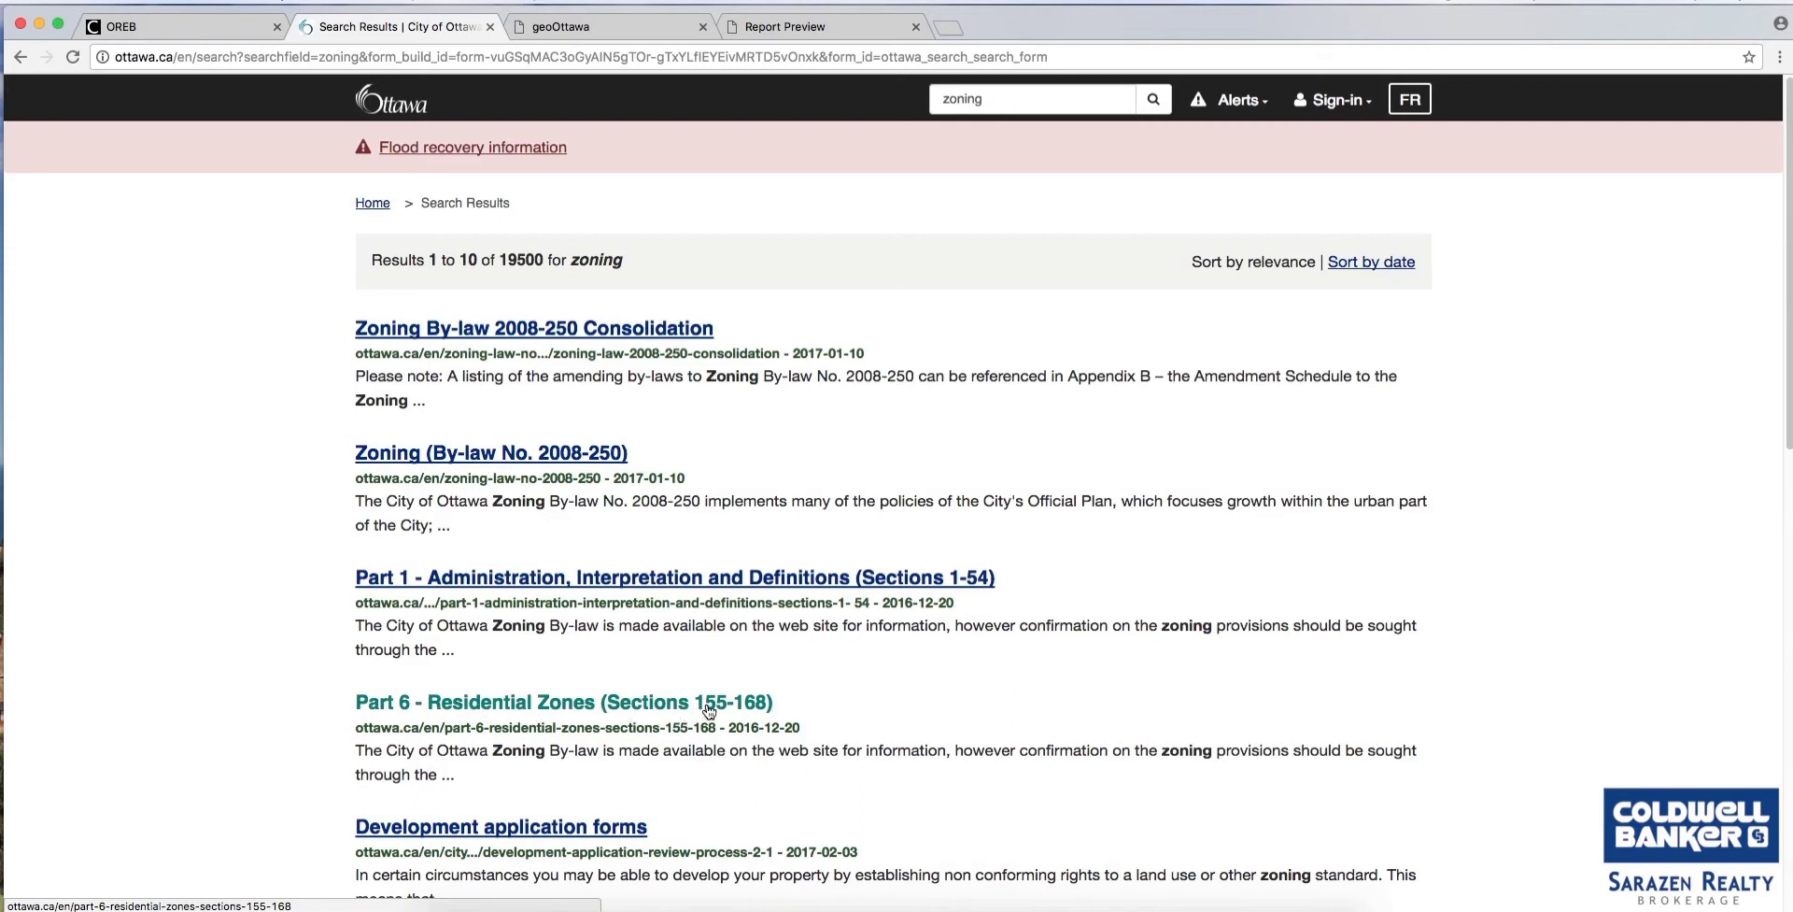
left_click(539, 710)
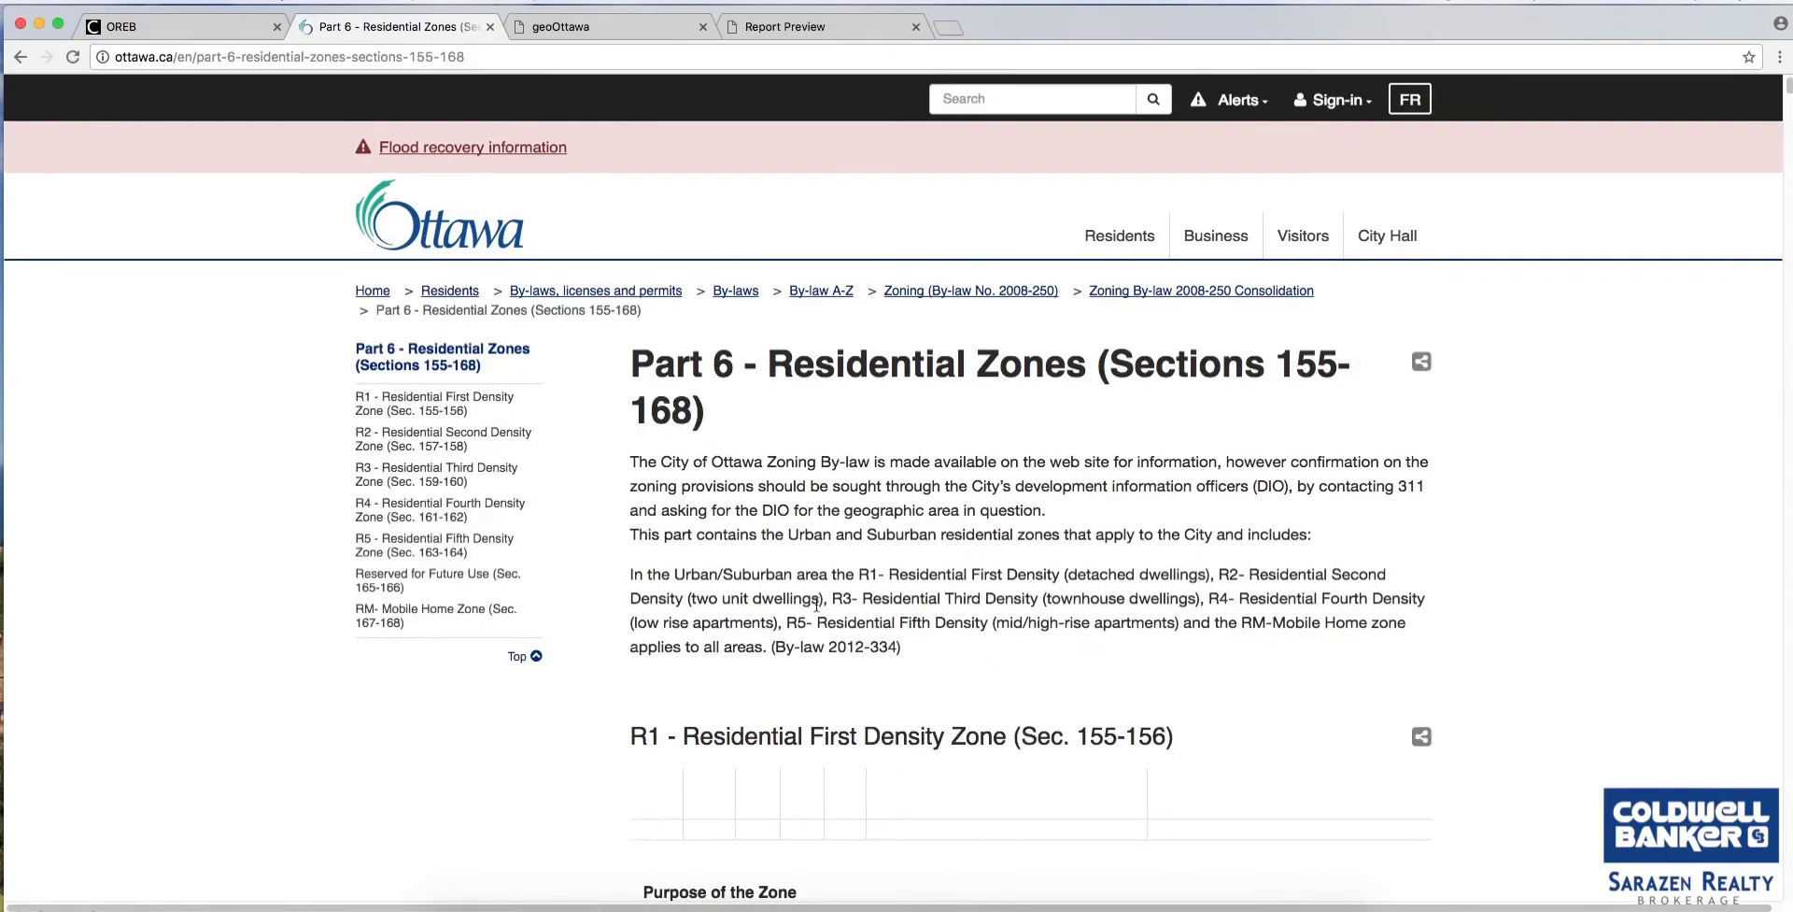
scroll(736, 591, "down", 5)
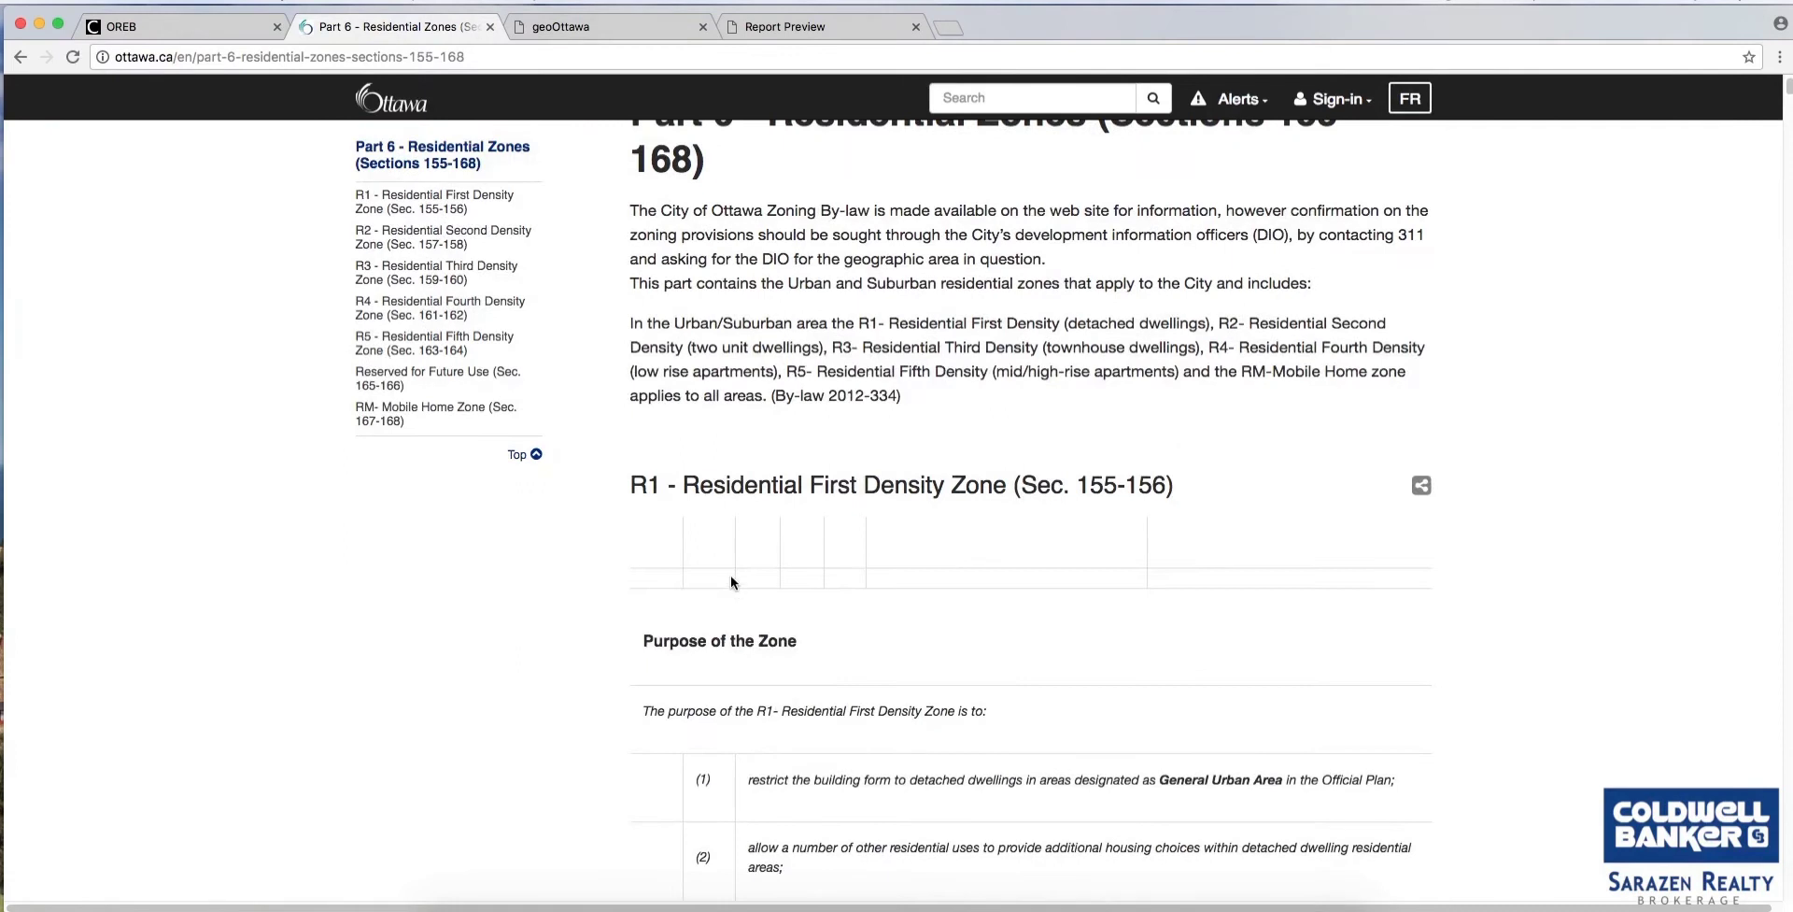
scroll(731, 575, "up", 5)
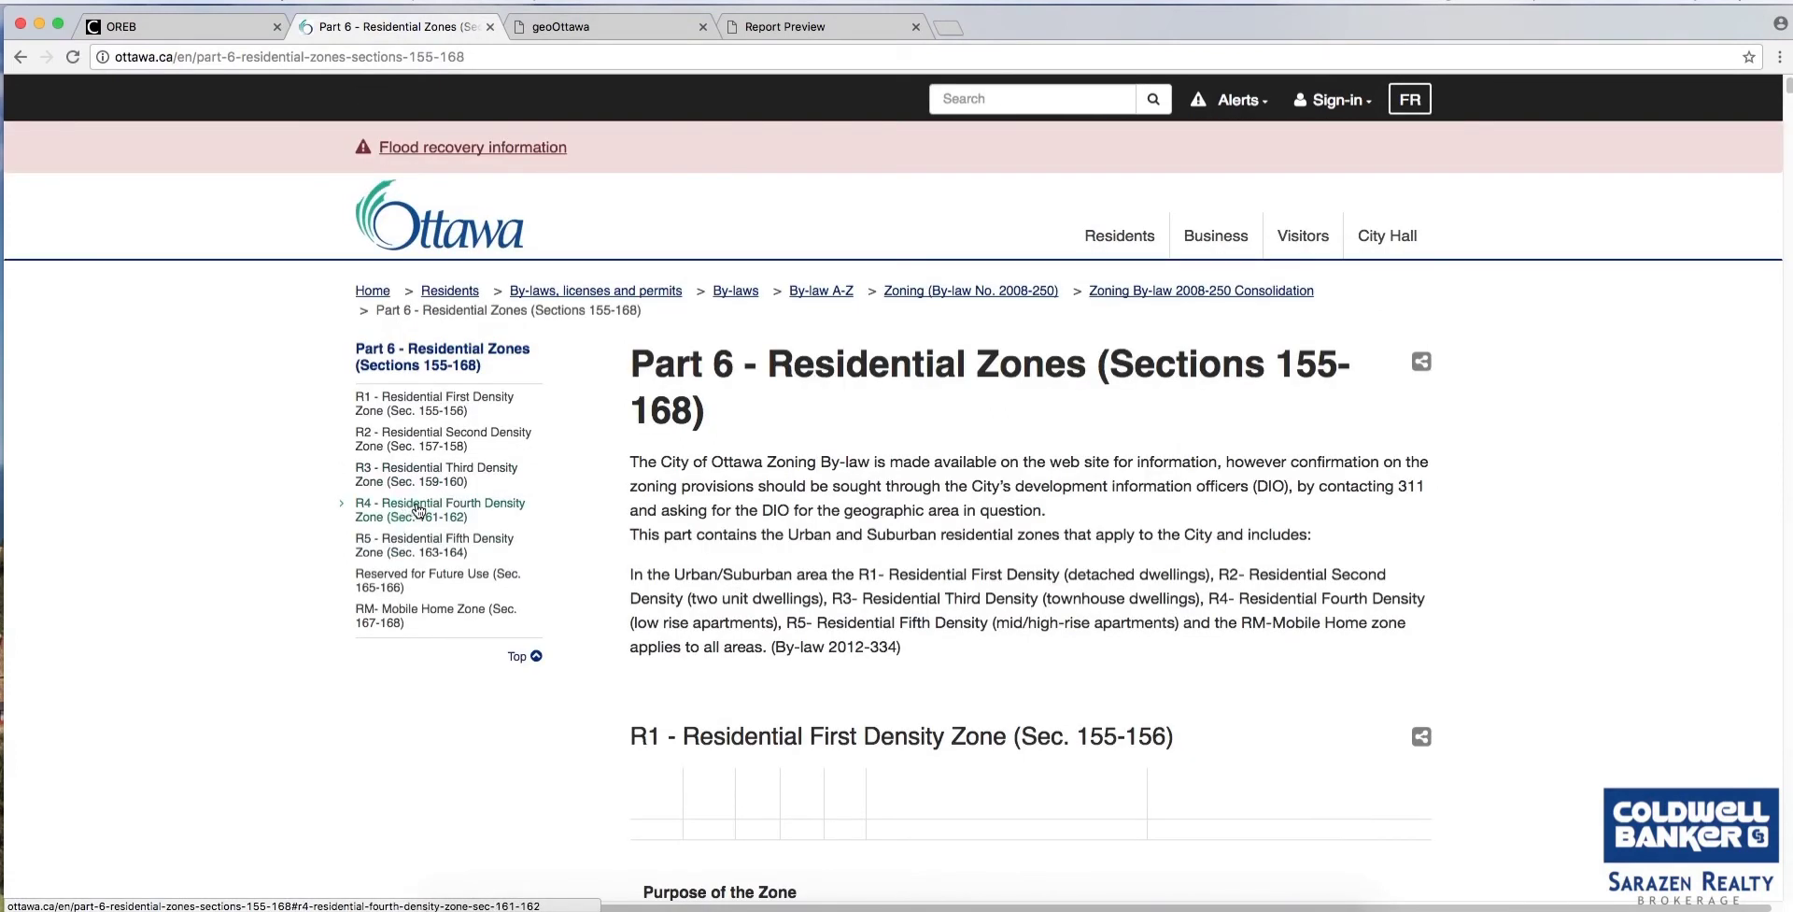
Jump to the R4 Residential Fourth Density Zone (Sec. 161-162) and read its permitted uses and zone provisions.
left_click(418, 509)
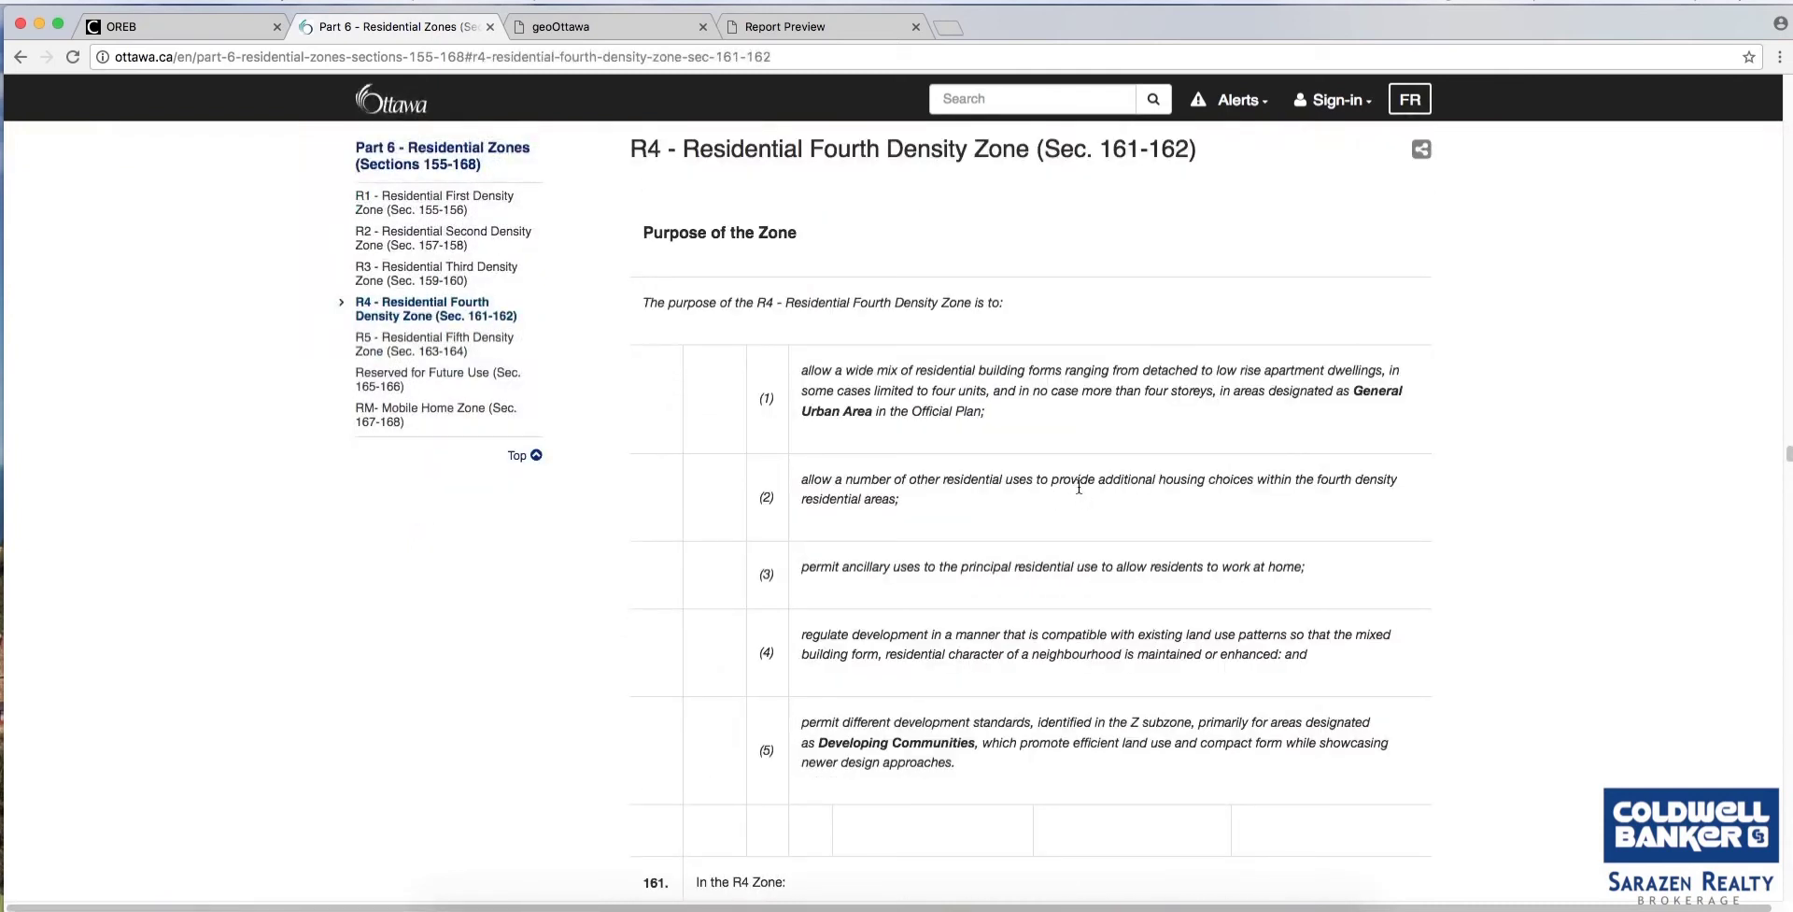
scroll(1079, 487, "up", 2)
scroll(1079, 485, "down", 2)
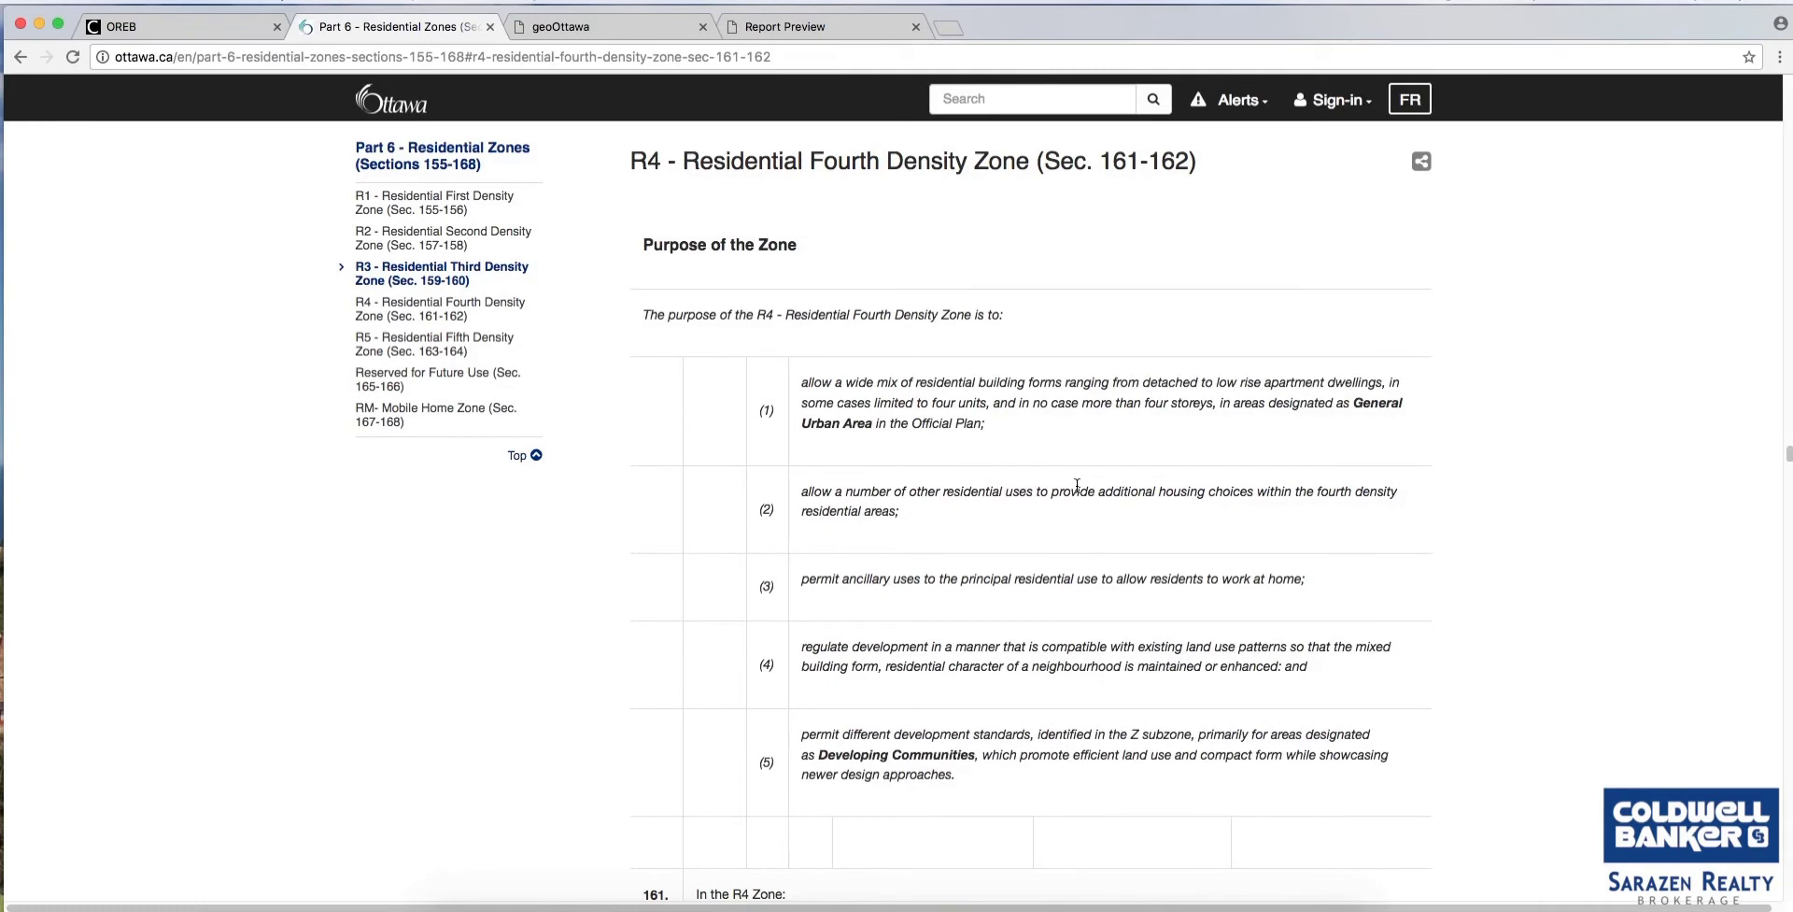
scroll(1077, 485, "down", 10)
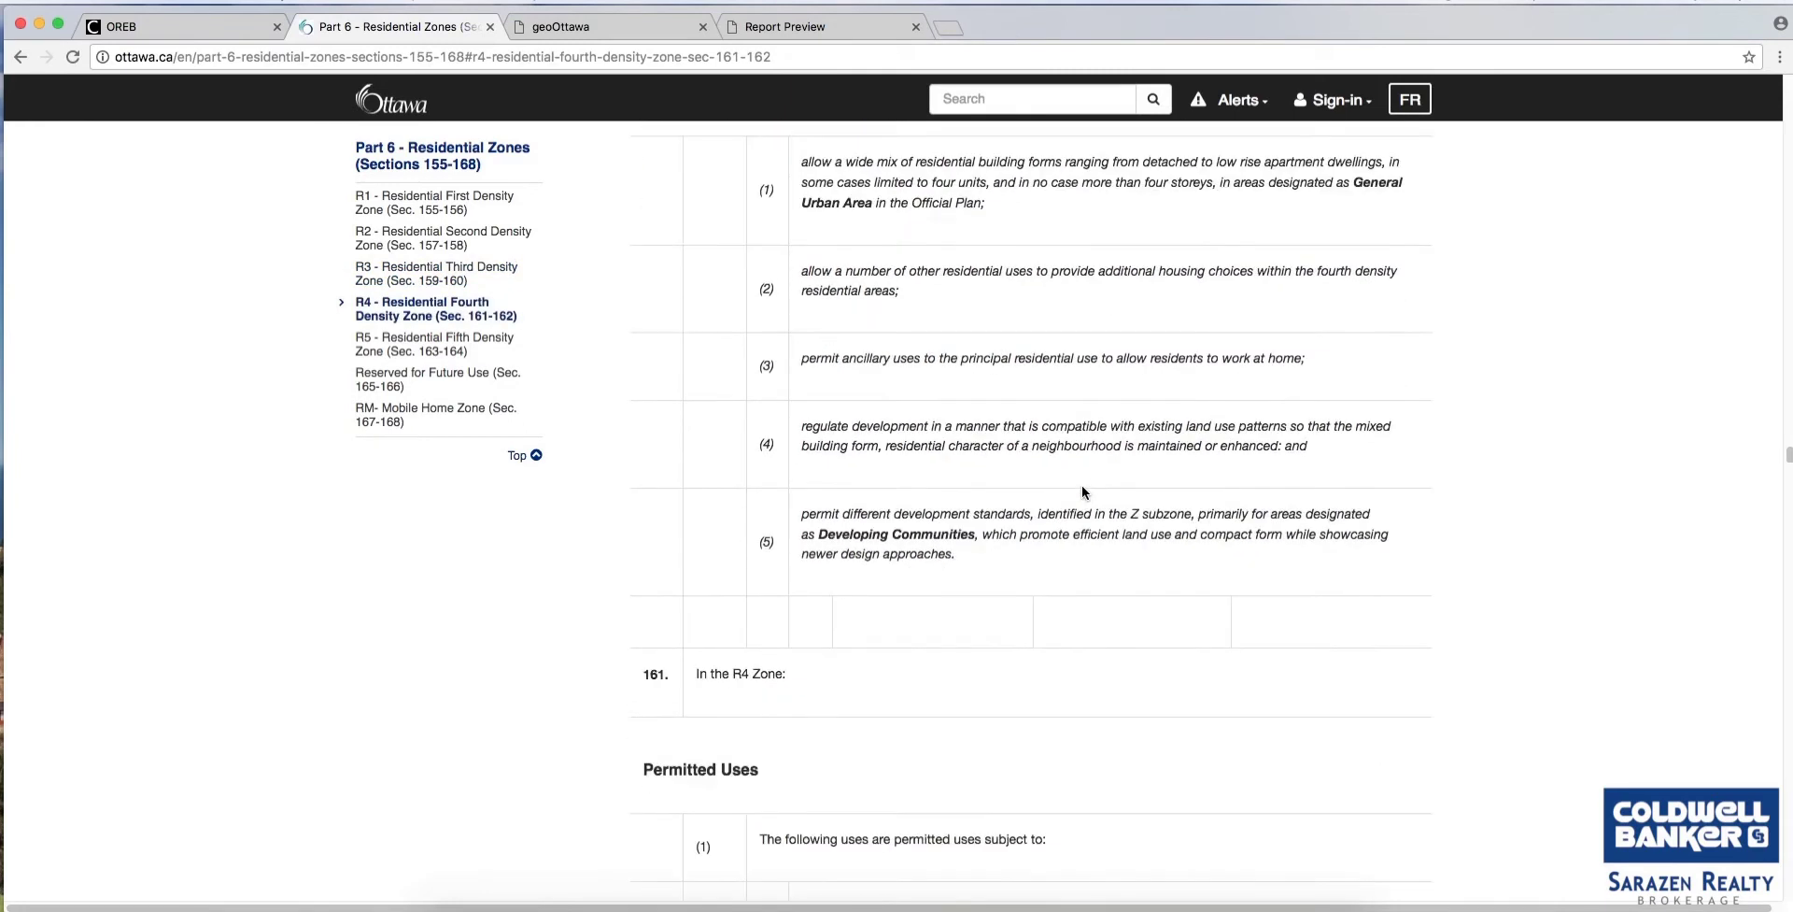
scroll(1072, 486, "down", 2)
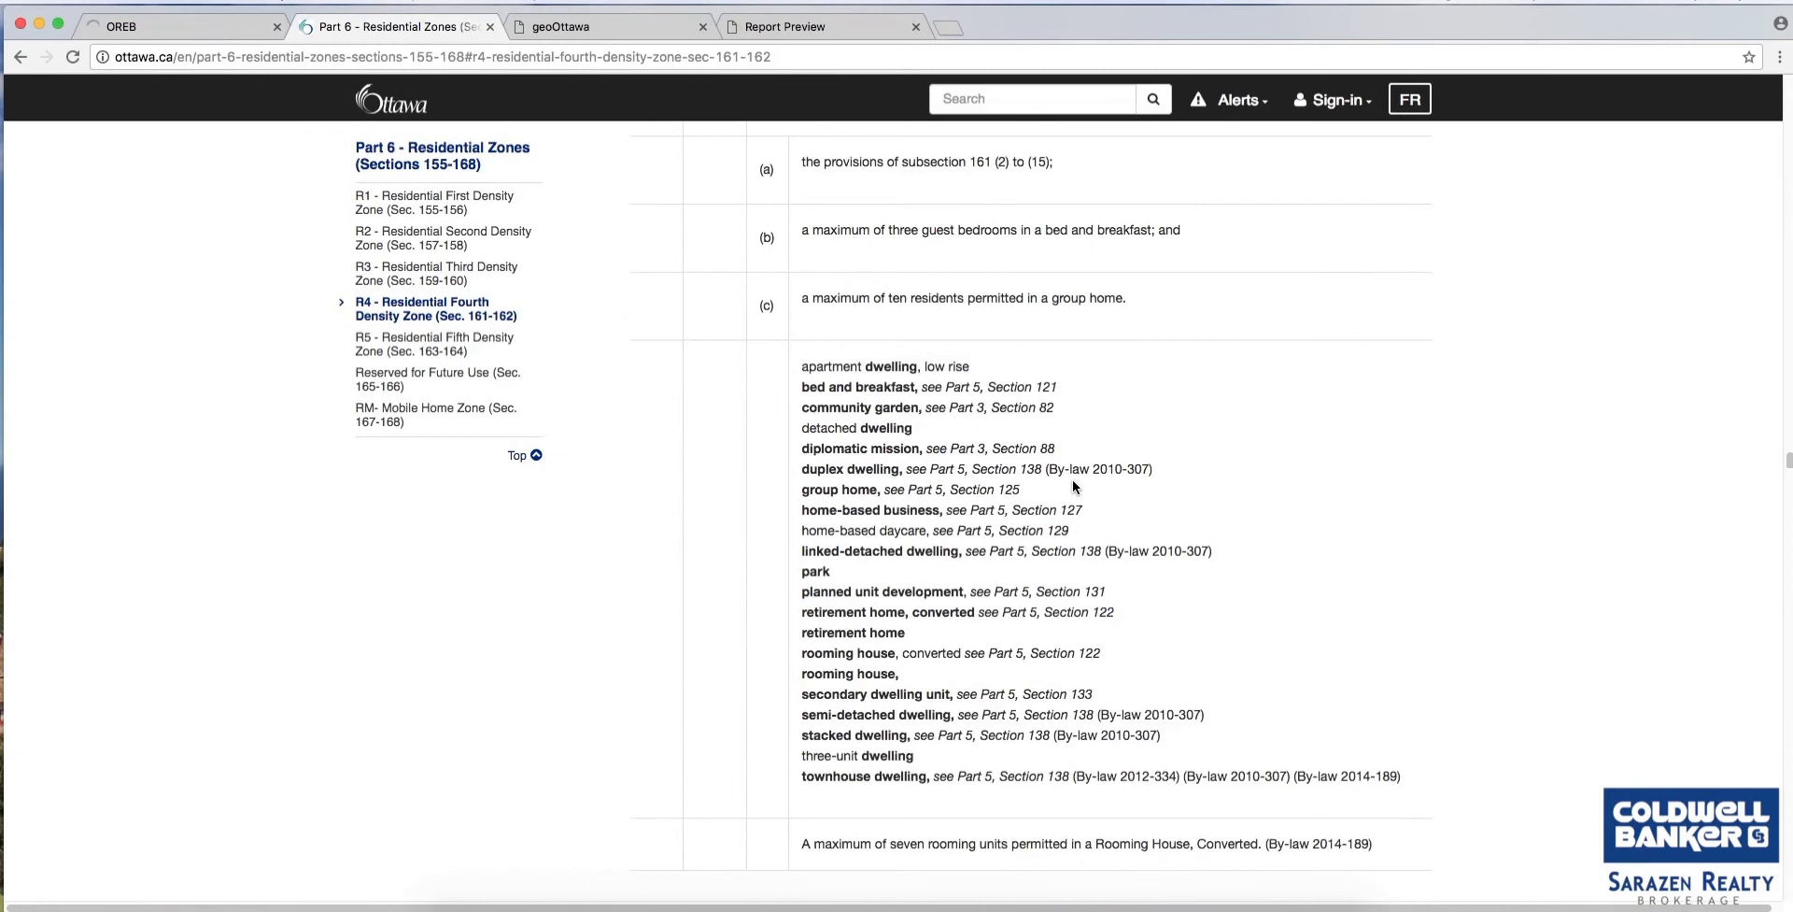
scroll(1072, 480, "down", 4)
scroll(1071, 479, "up", 2)
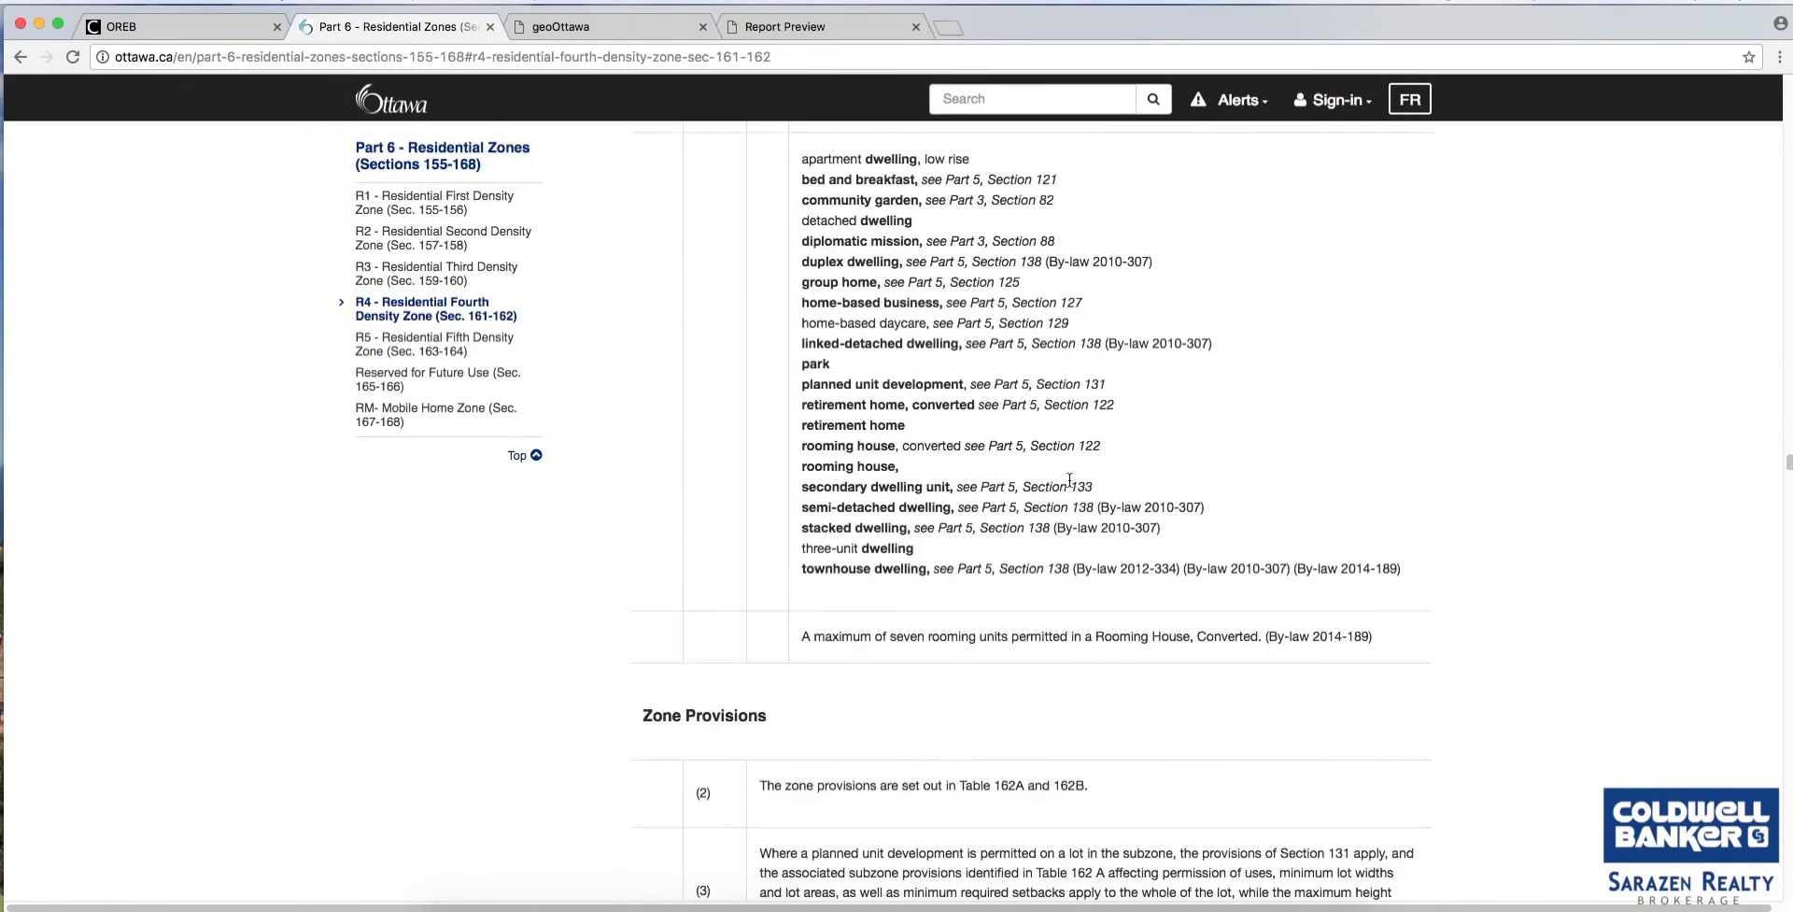
scroll(1130, 431, "up", 1)
scroll(1000, 334, "up", 5)
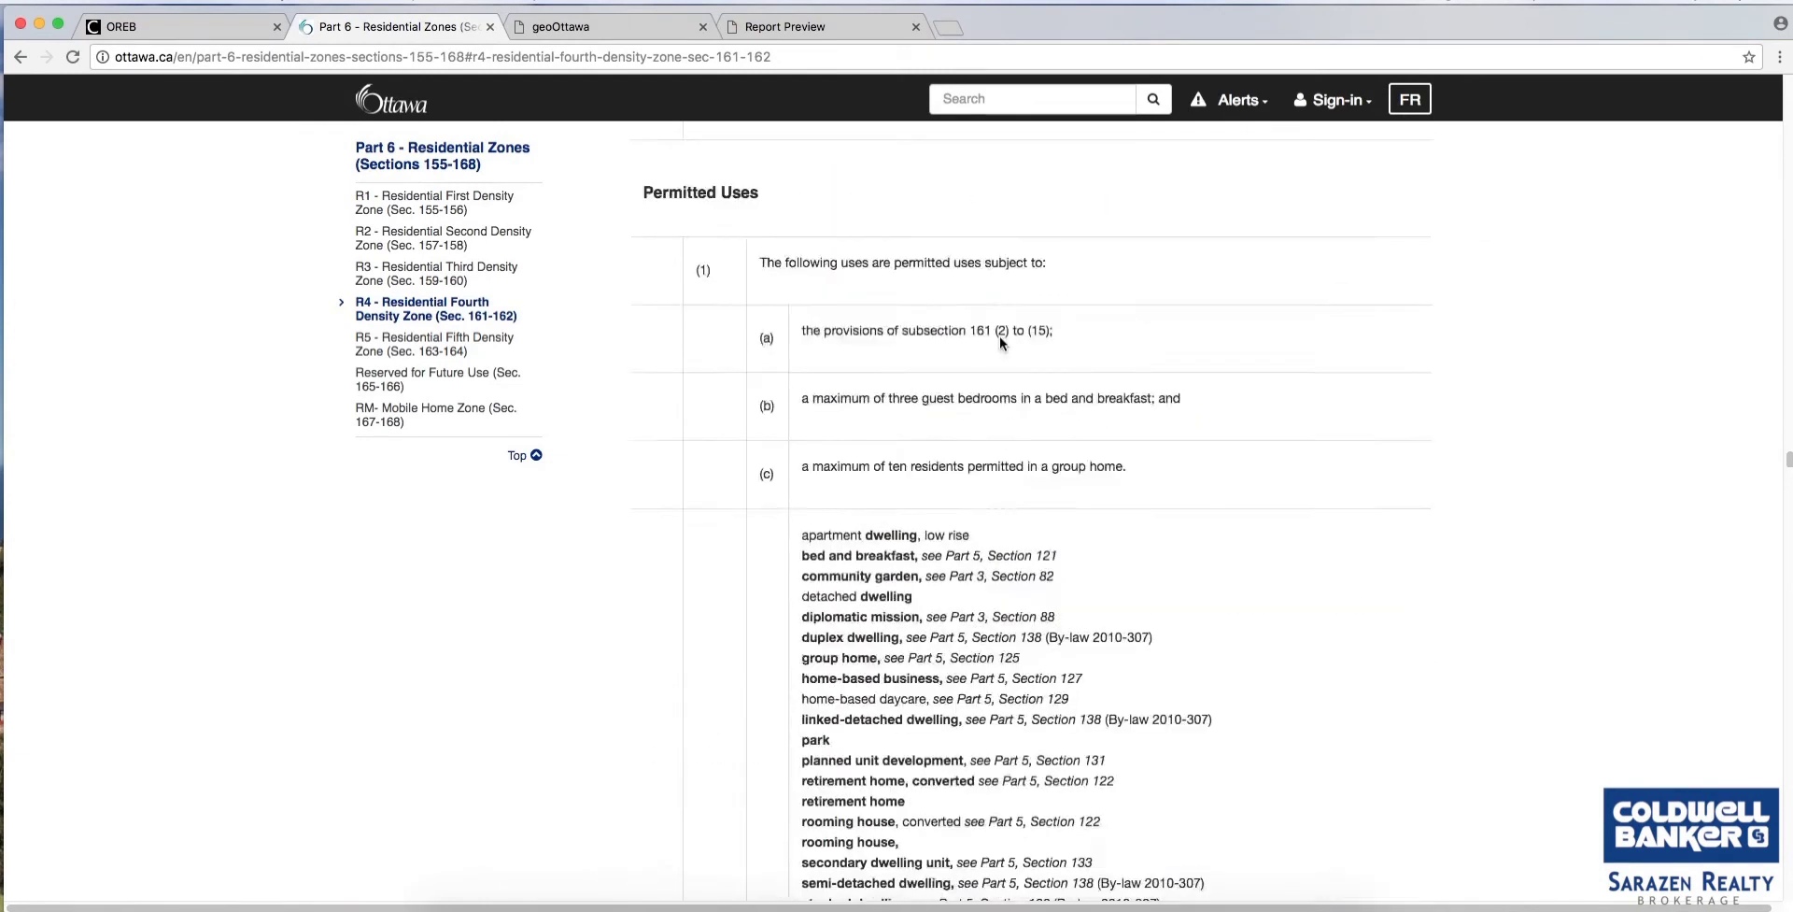
scroll(951, 531, "down", 2)
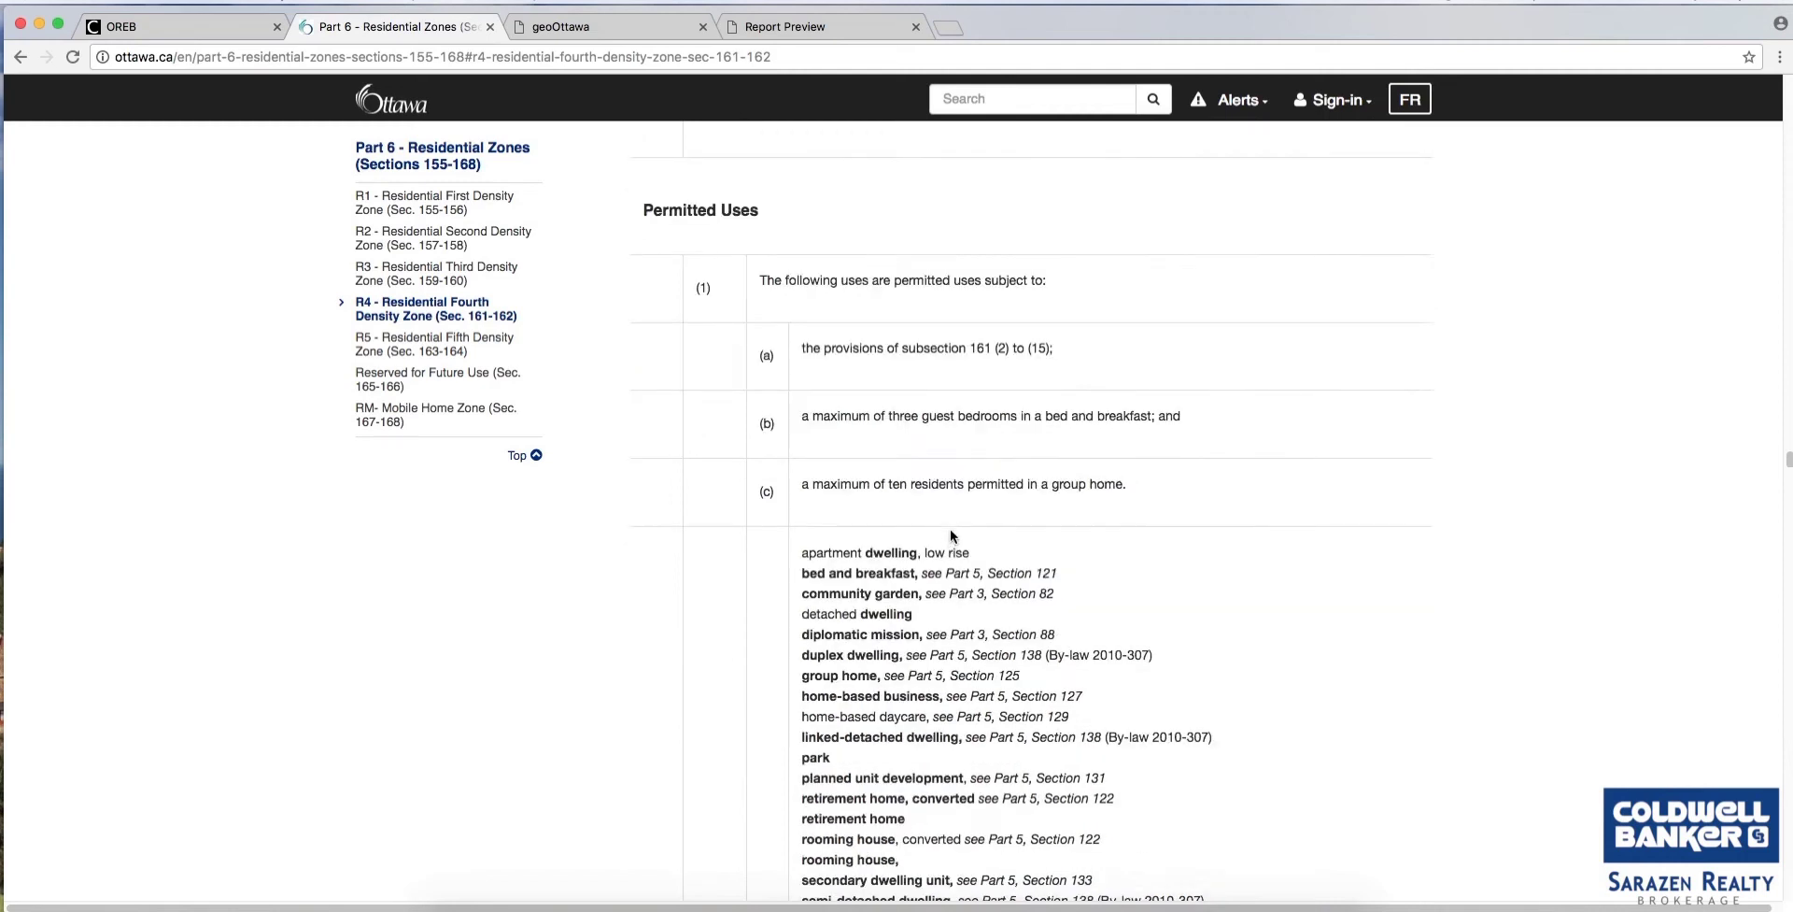
scroll(883, 551, "down", 1)
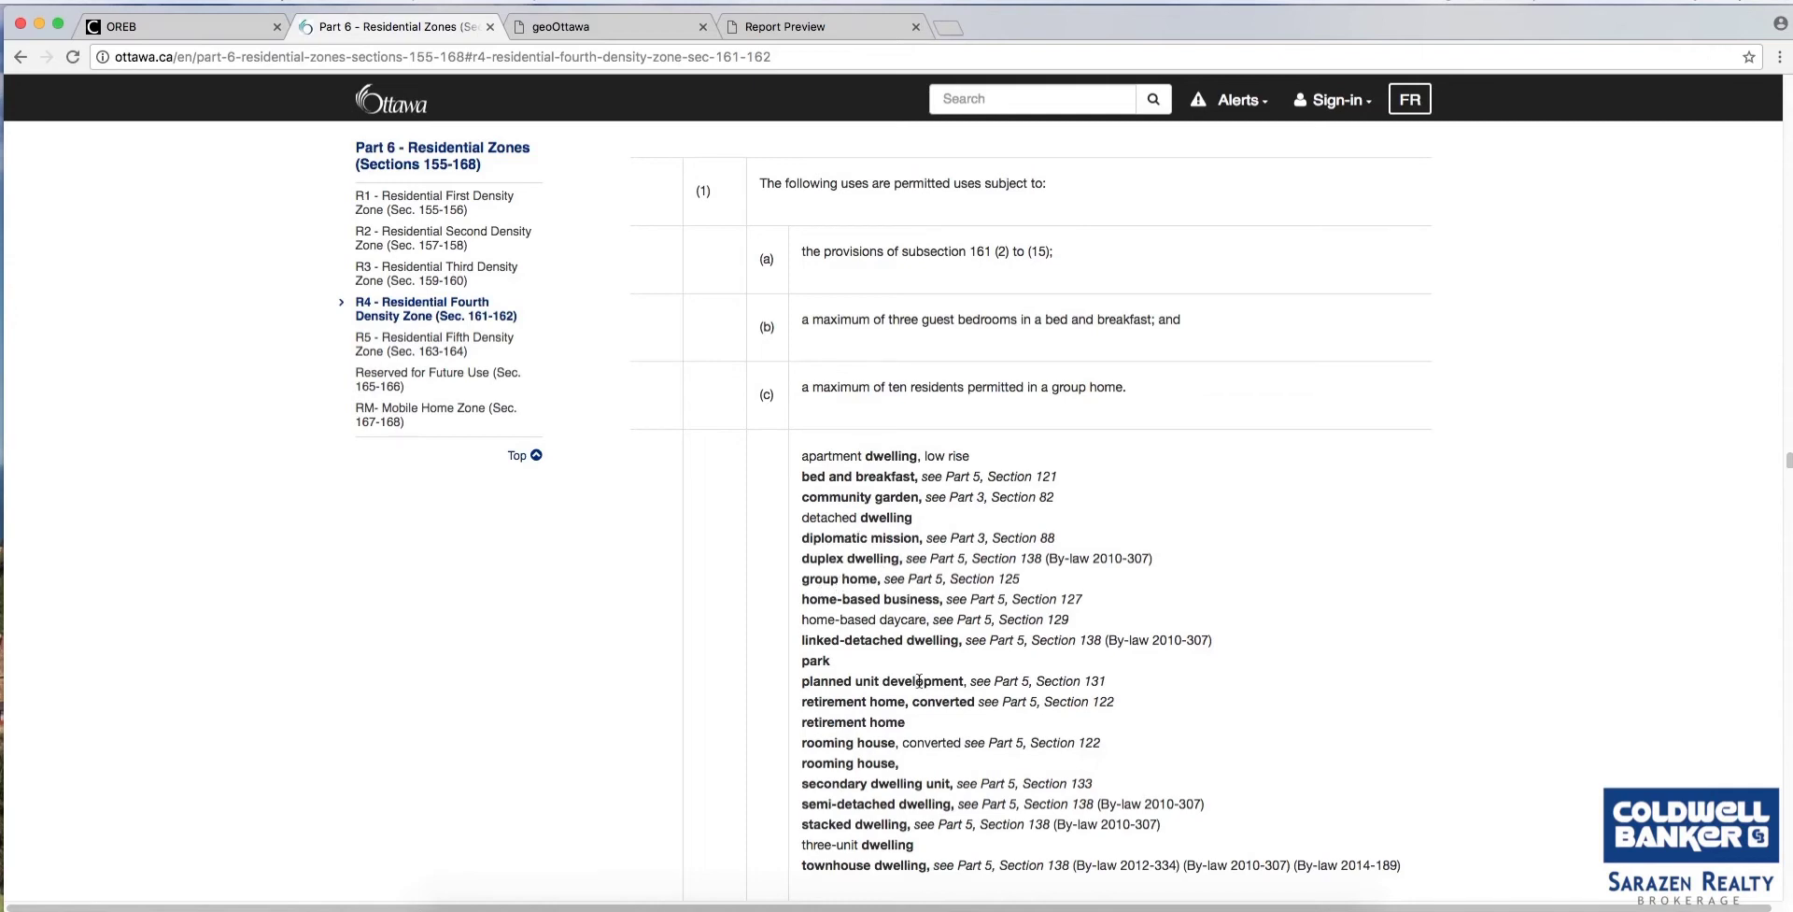
scroll(926, 710, "down", 2)
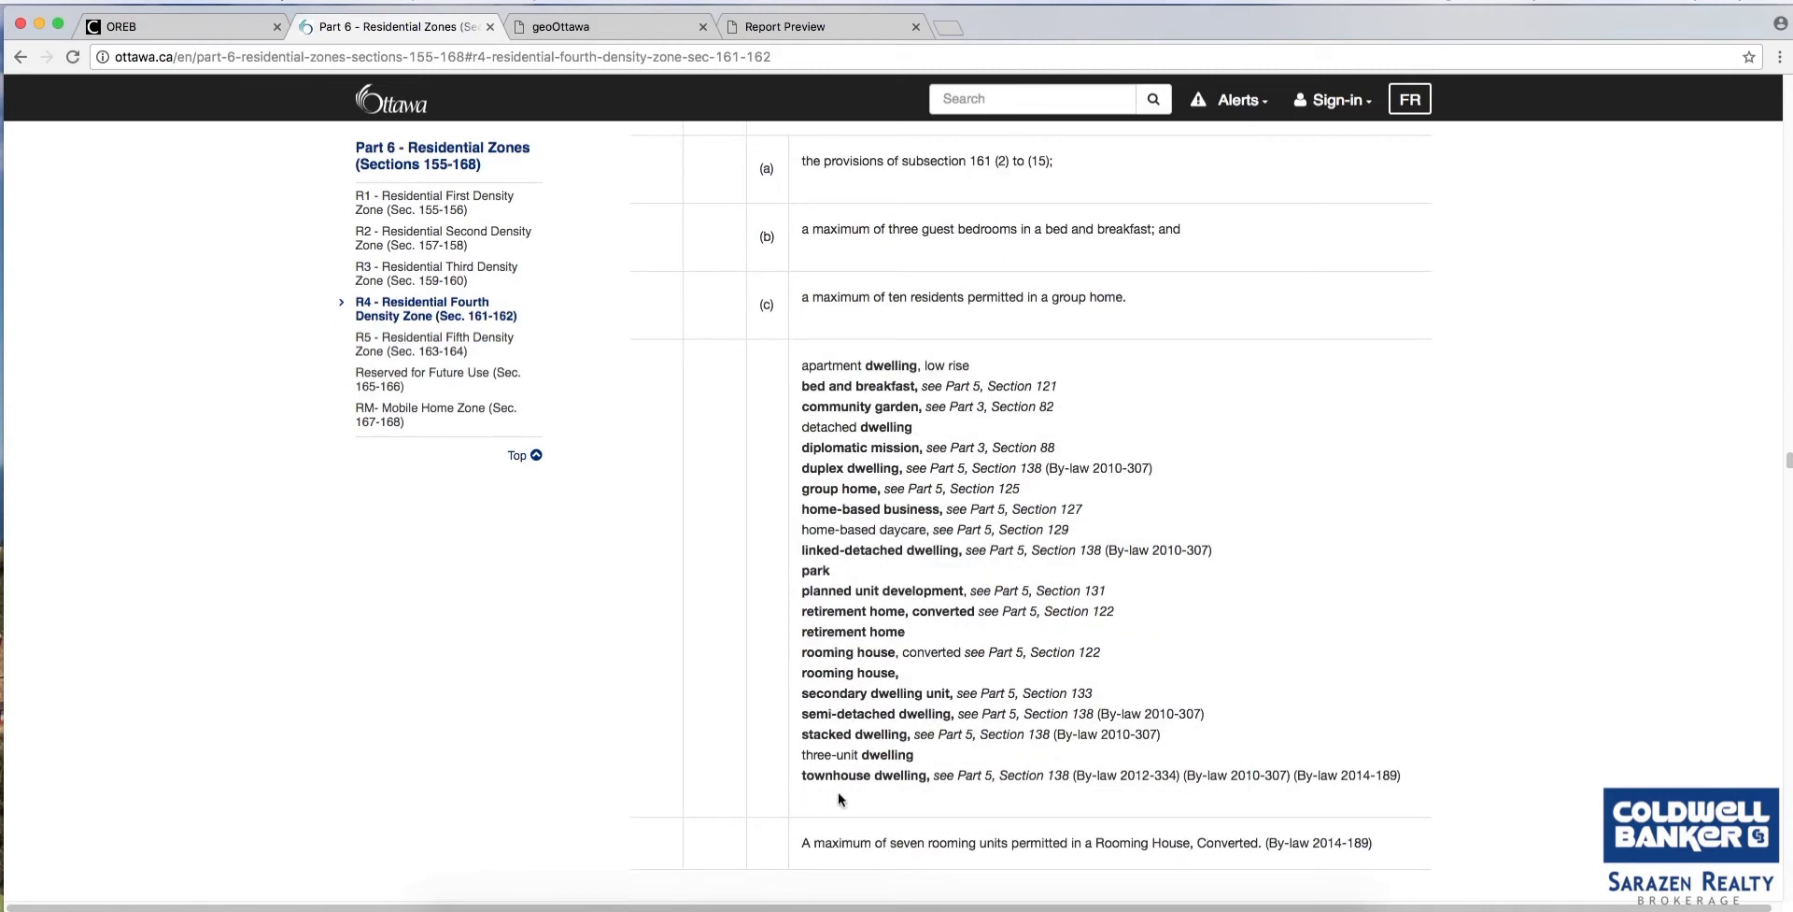
scroll(1067, 773, "down", 8)
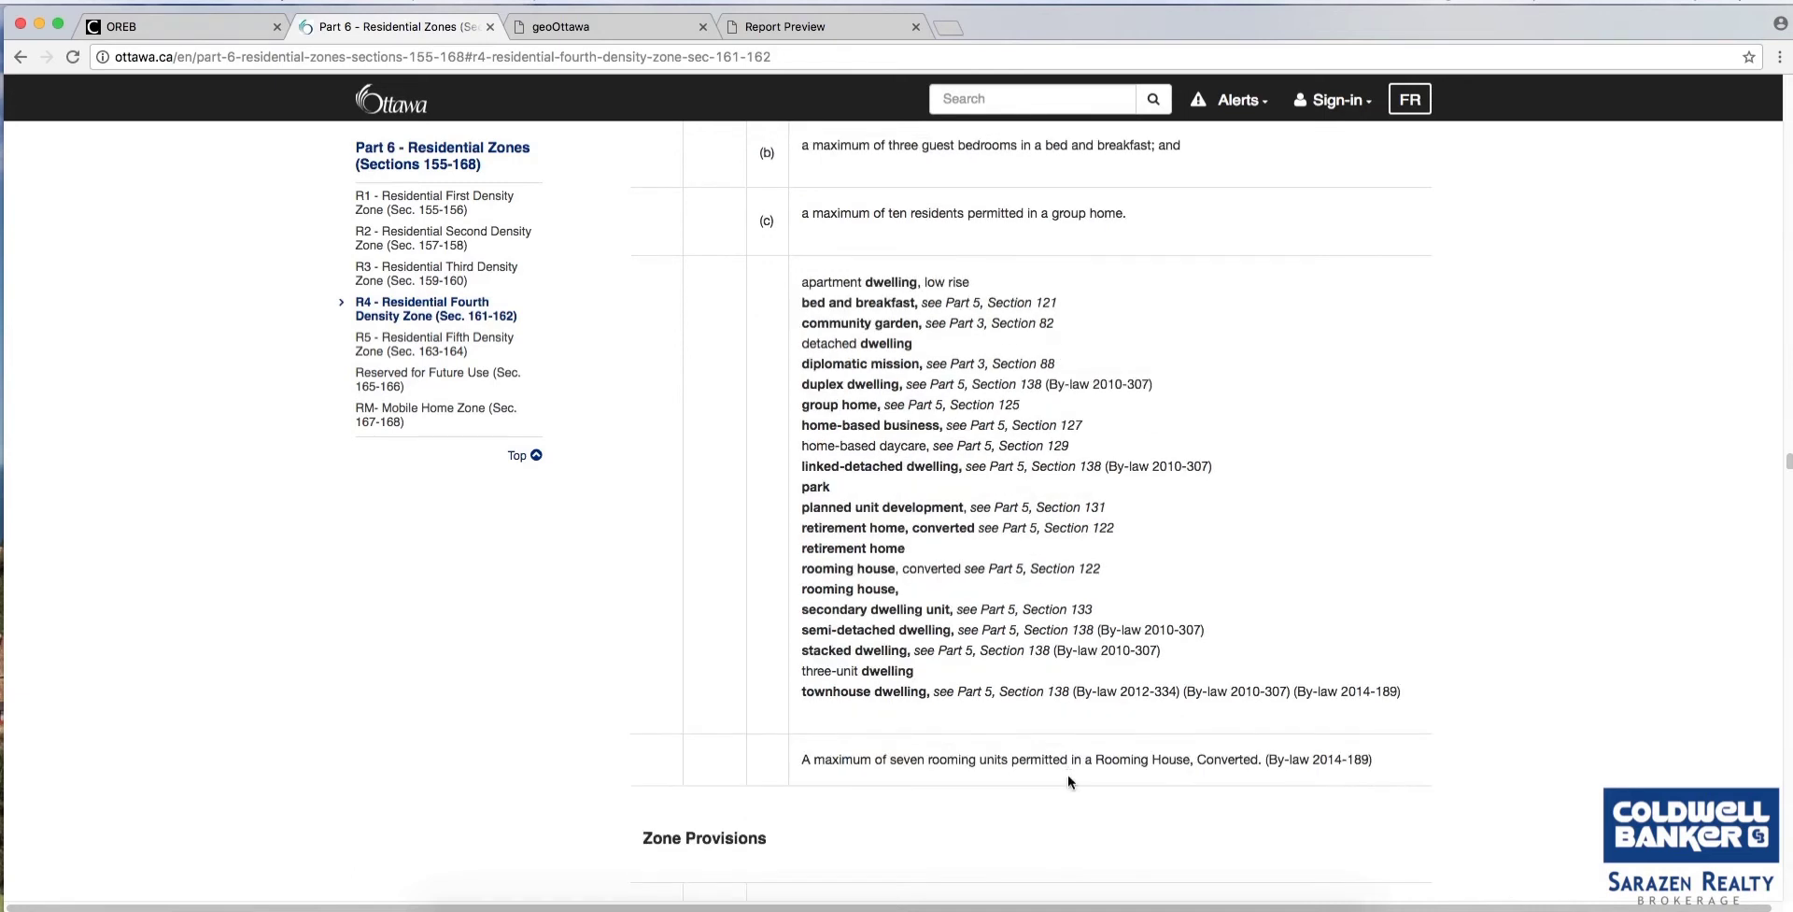
scroll(1068, 775, "down", 6)
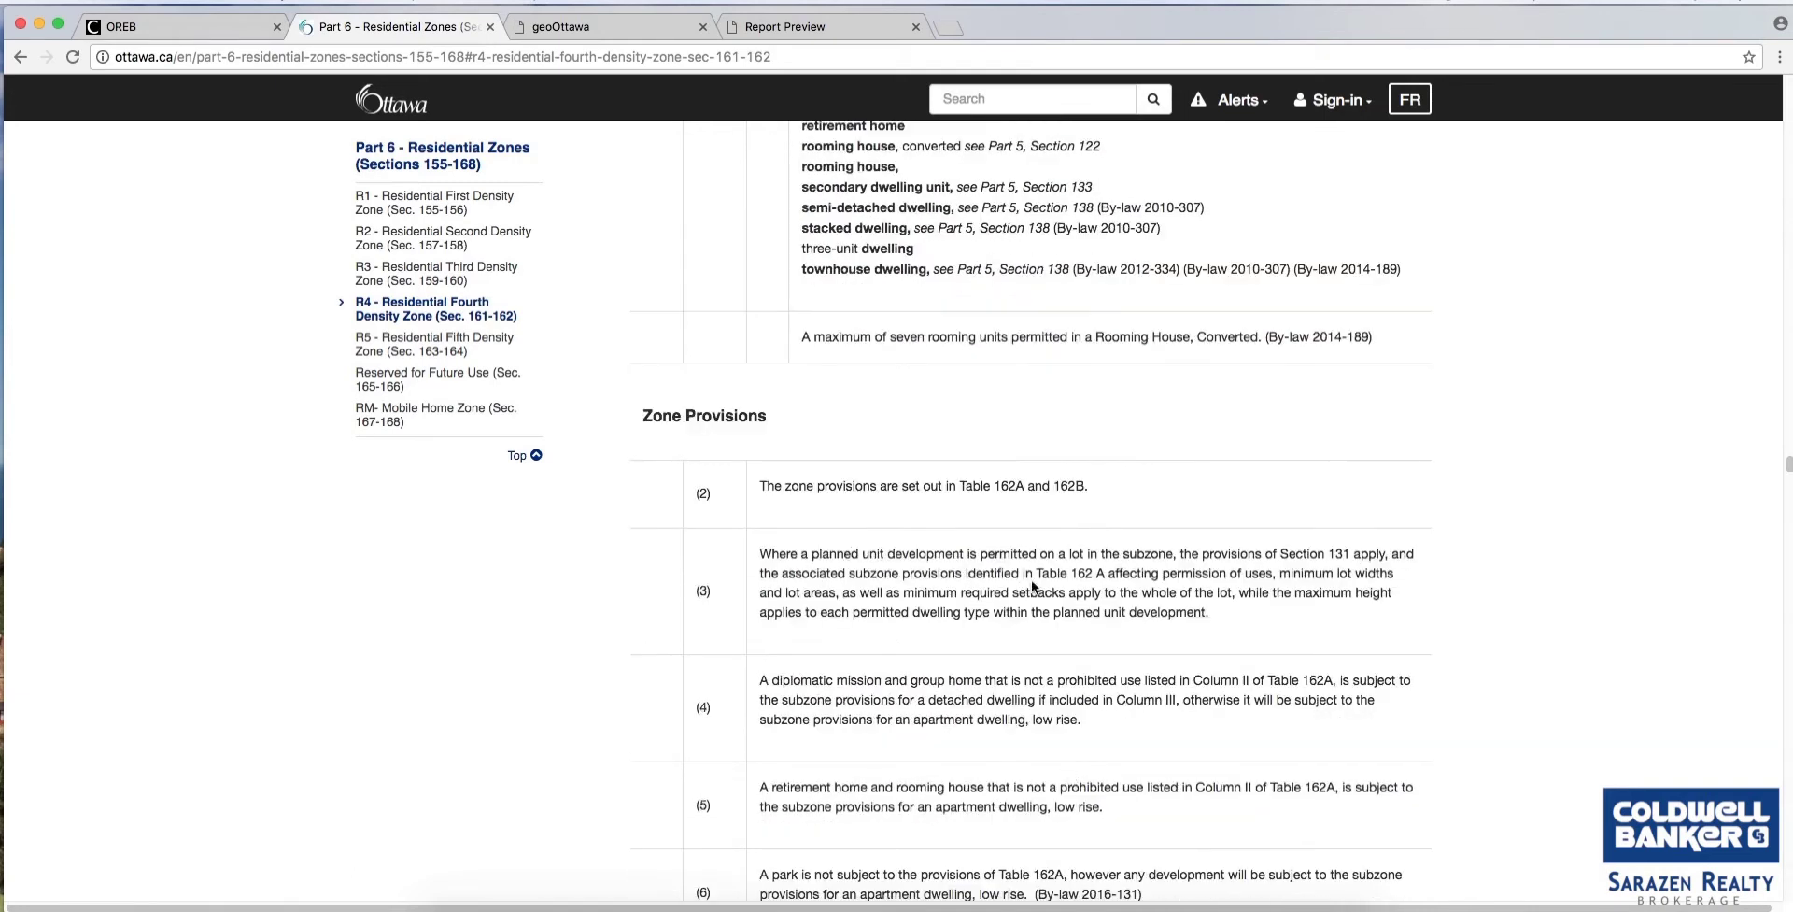
scroll(984, 616, "down", 13)
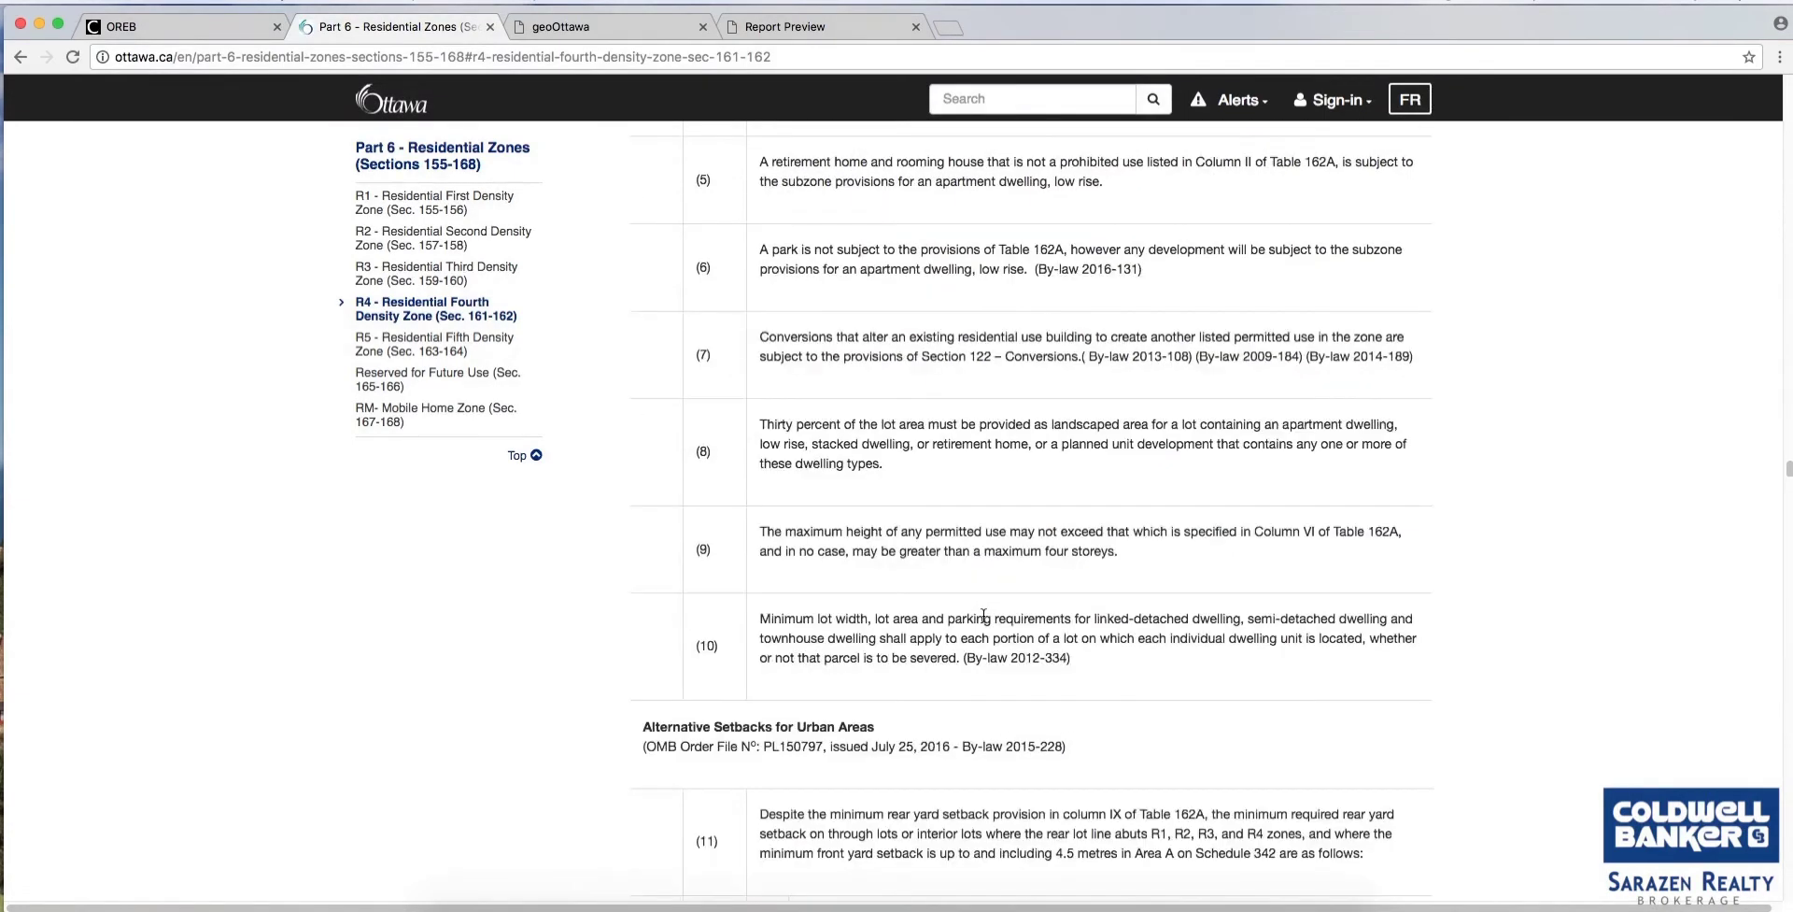
scroll(984, 617, "down", 4)
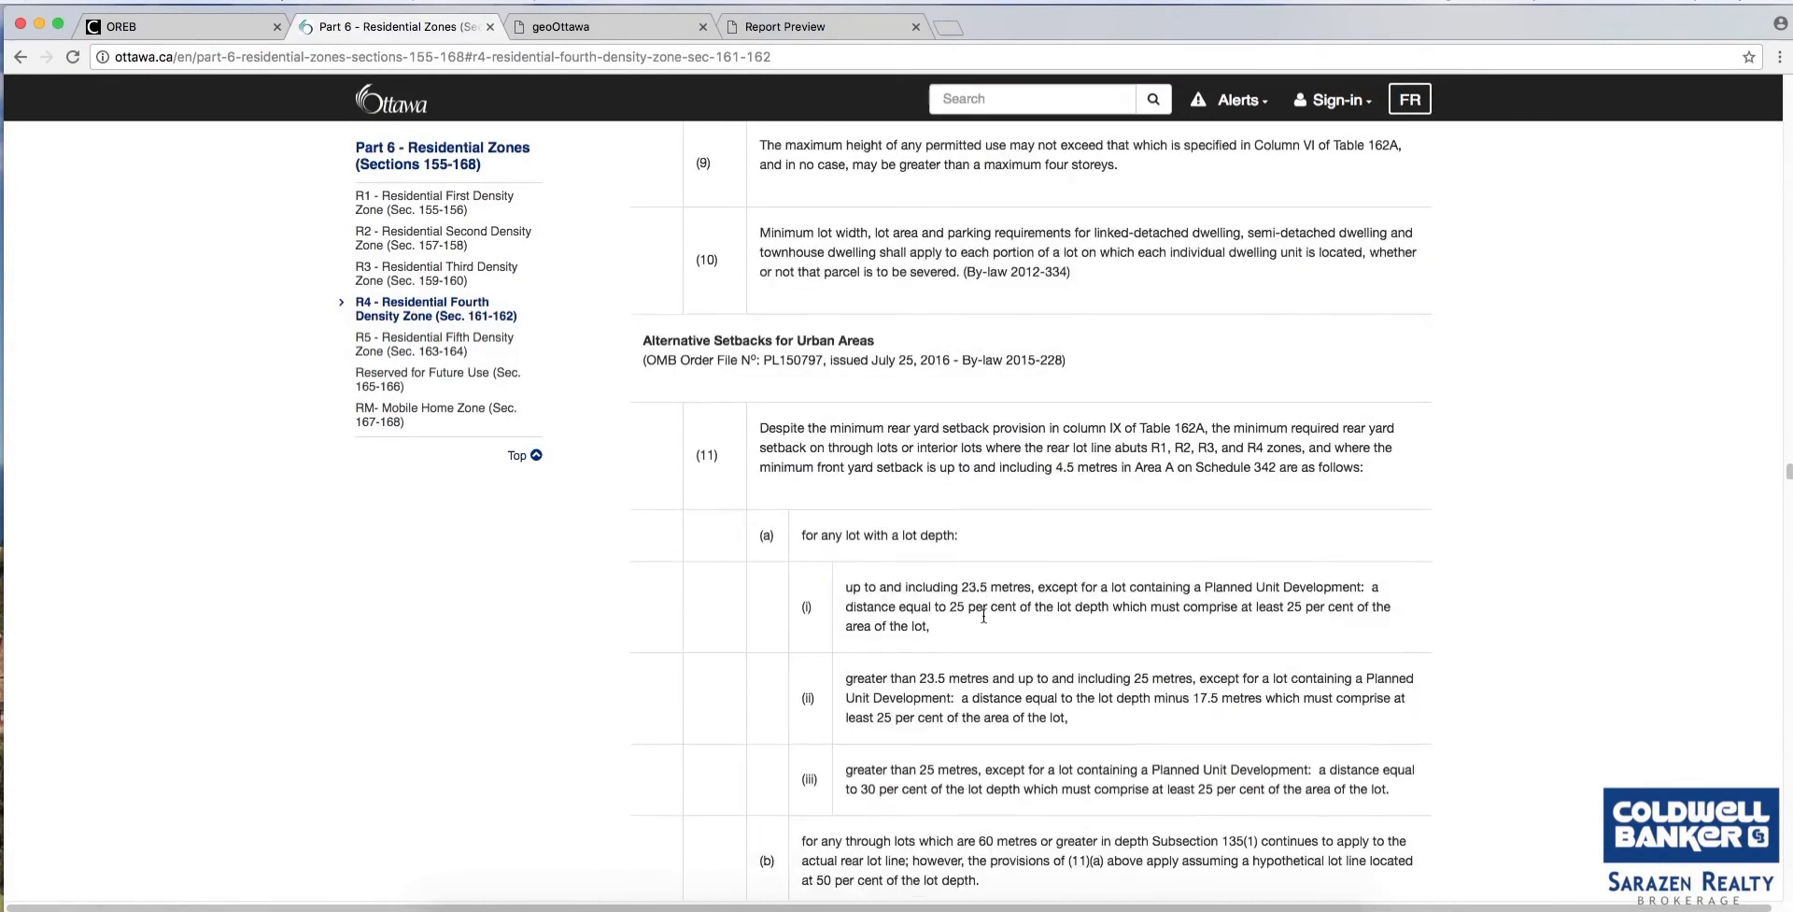
Scroll past the alternative setback provisions down to the Table 162A R4 Subzone Provisions header.
scroll(982, 618, "down", 1)
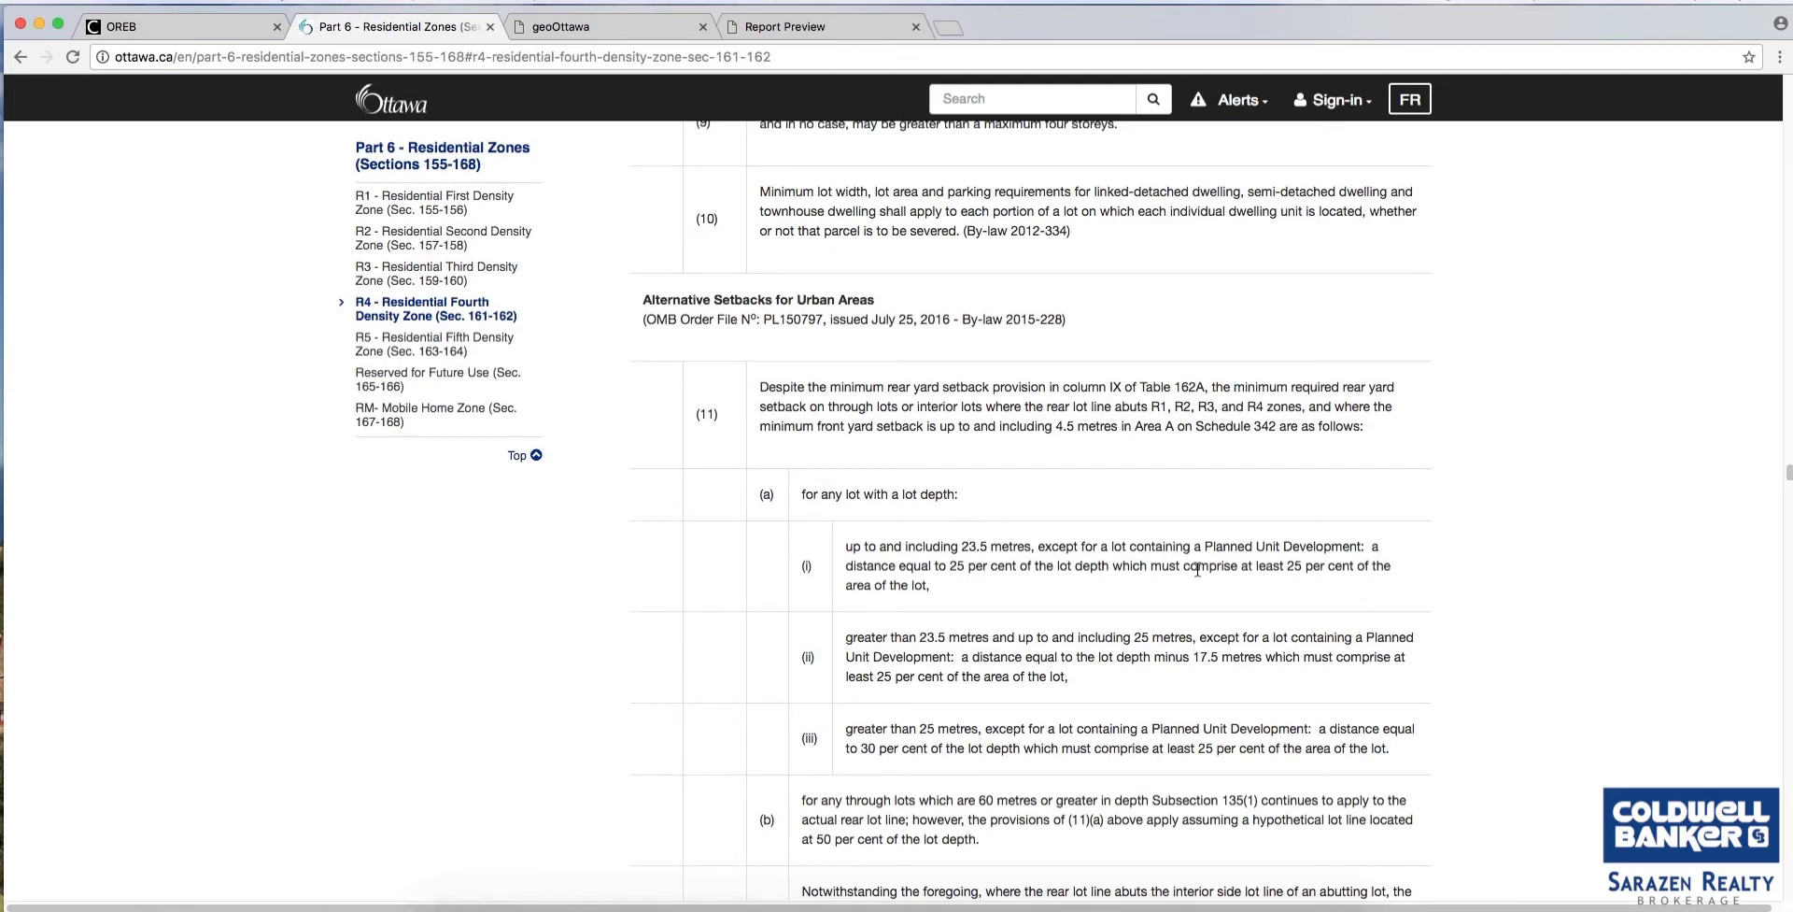
scroll(1198, 608, "down", 3)
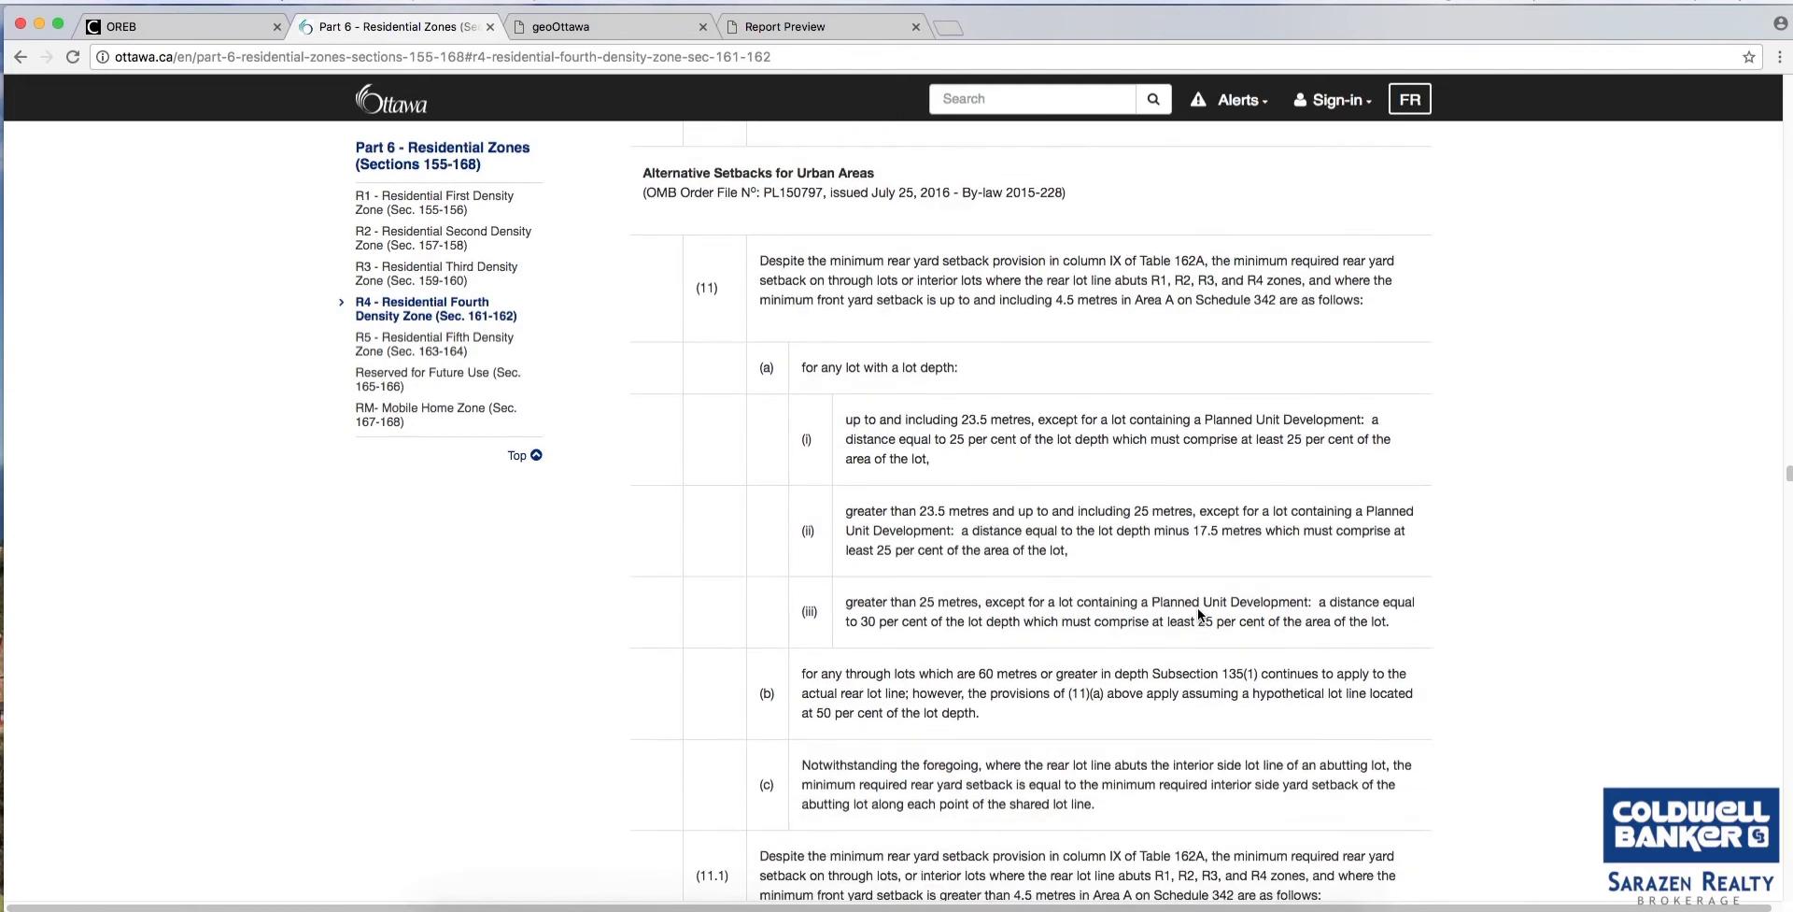
scroll(1199, 610, "down", 4)
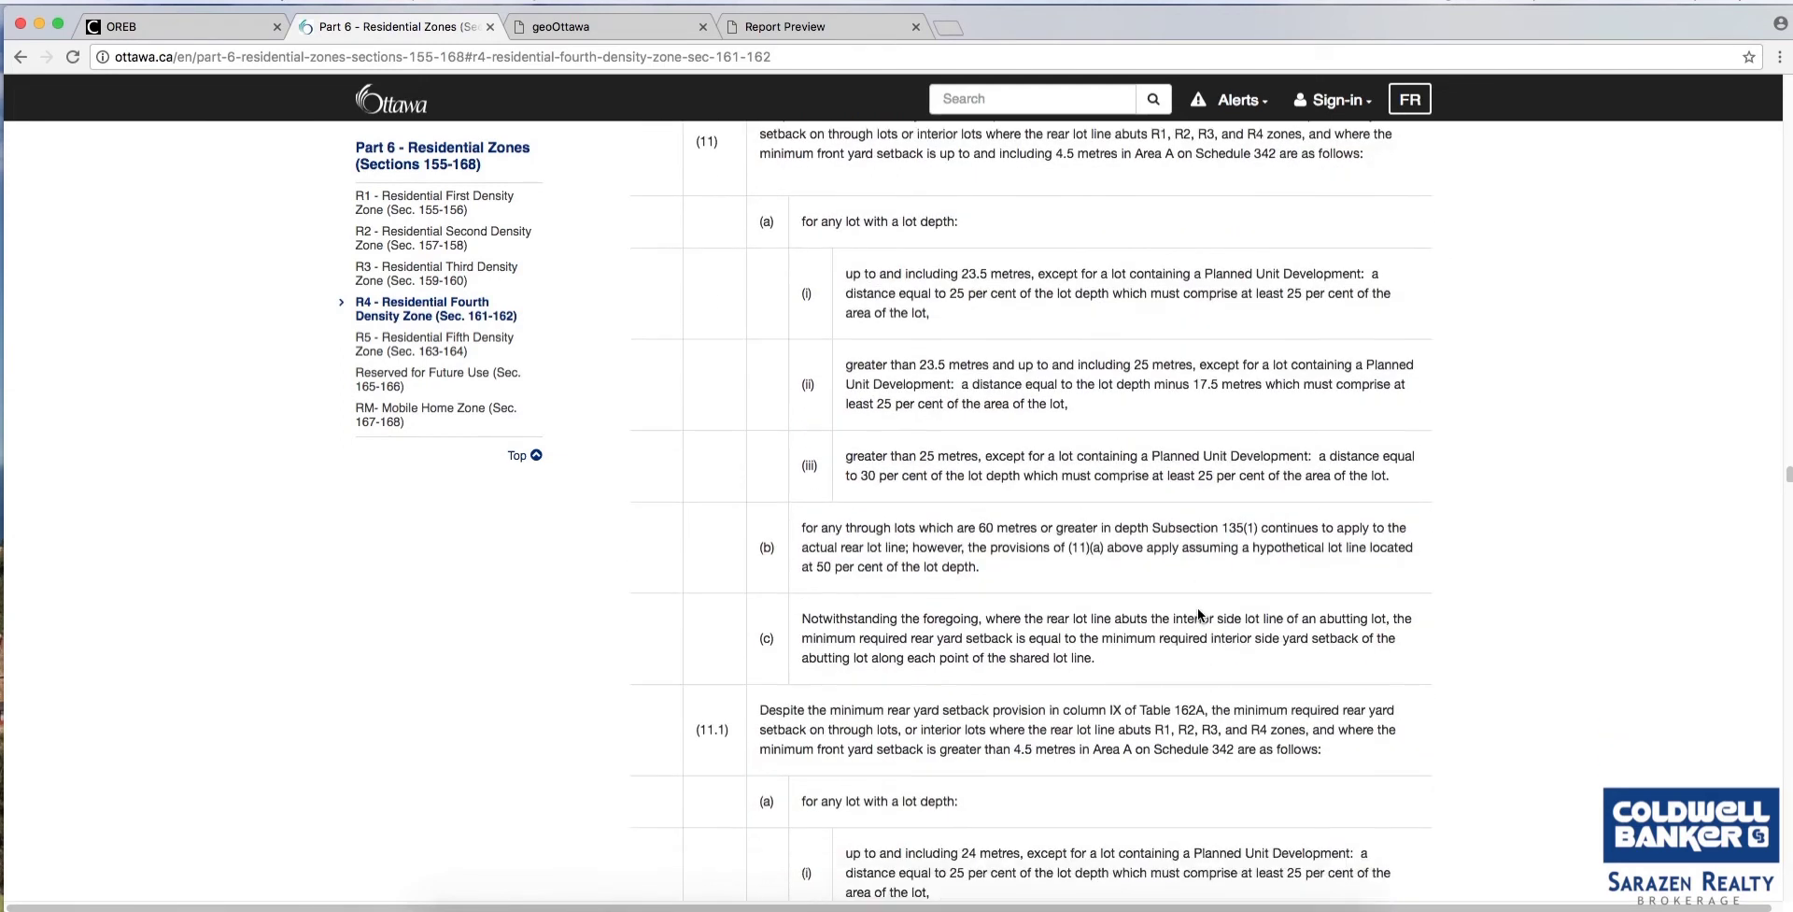
scroll(1197, 607, "down", 14)
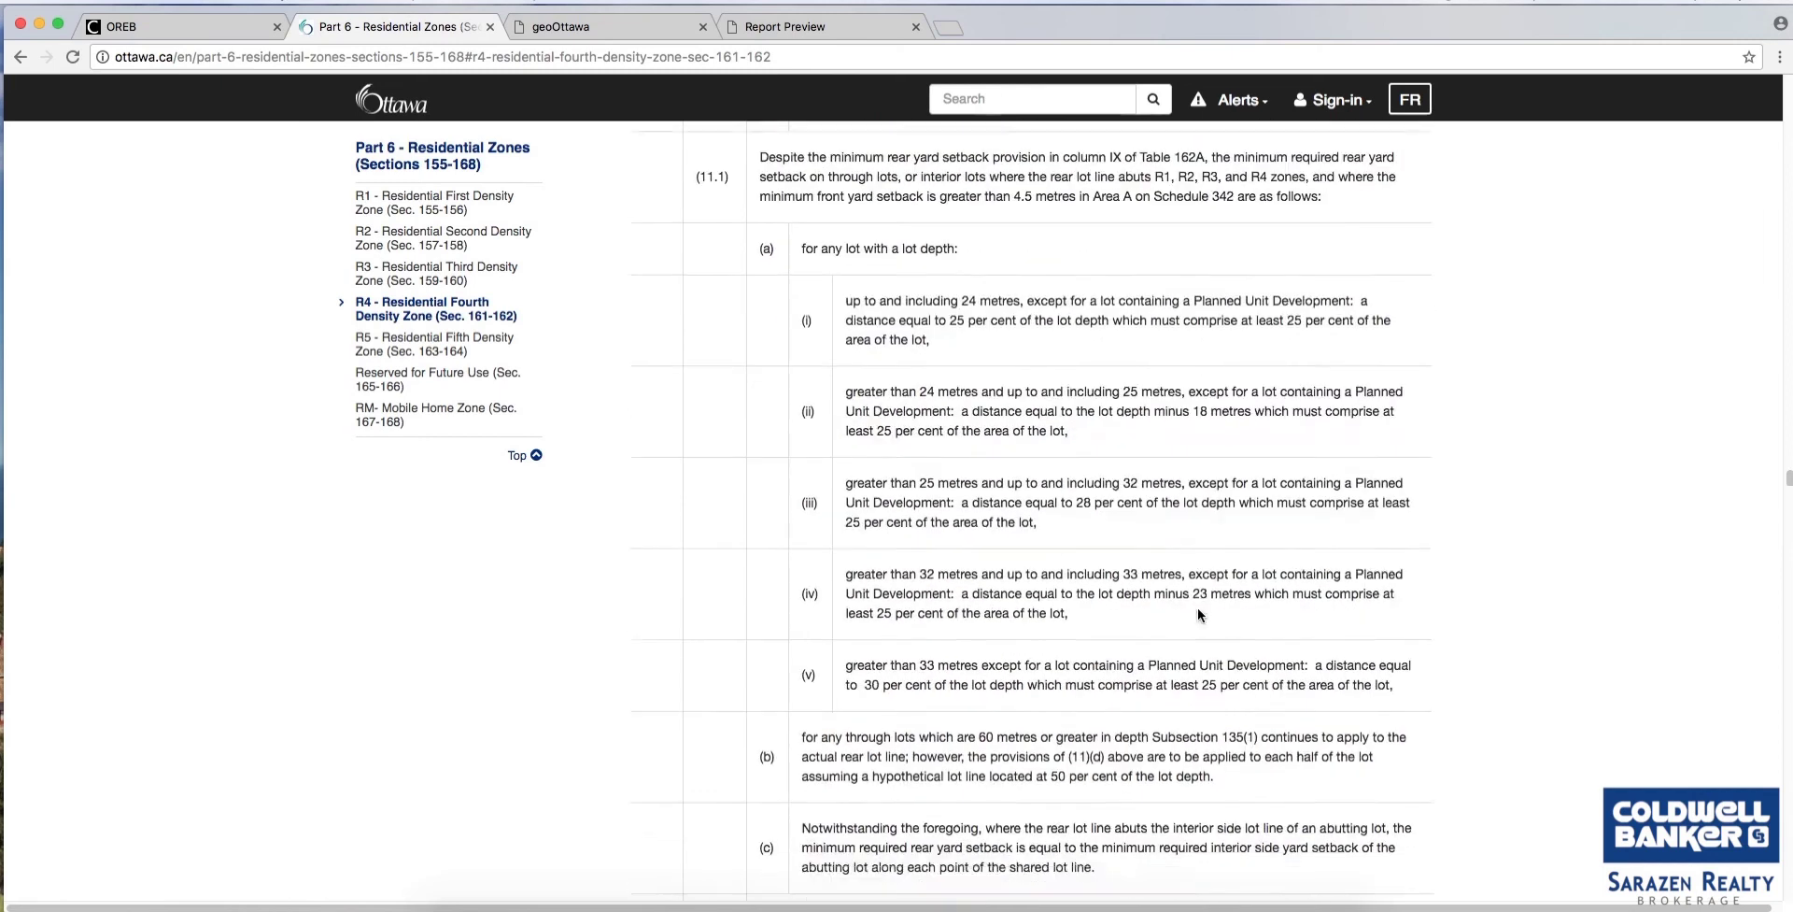
scroll(1198, 607, "down", 17)
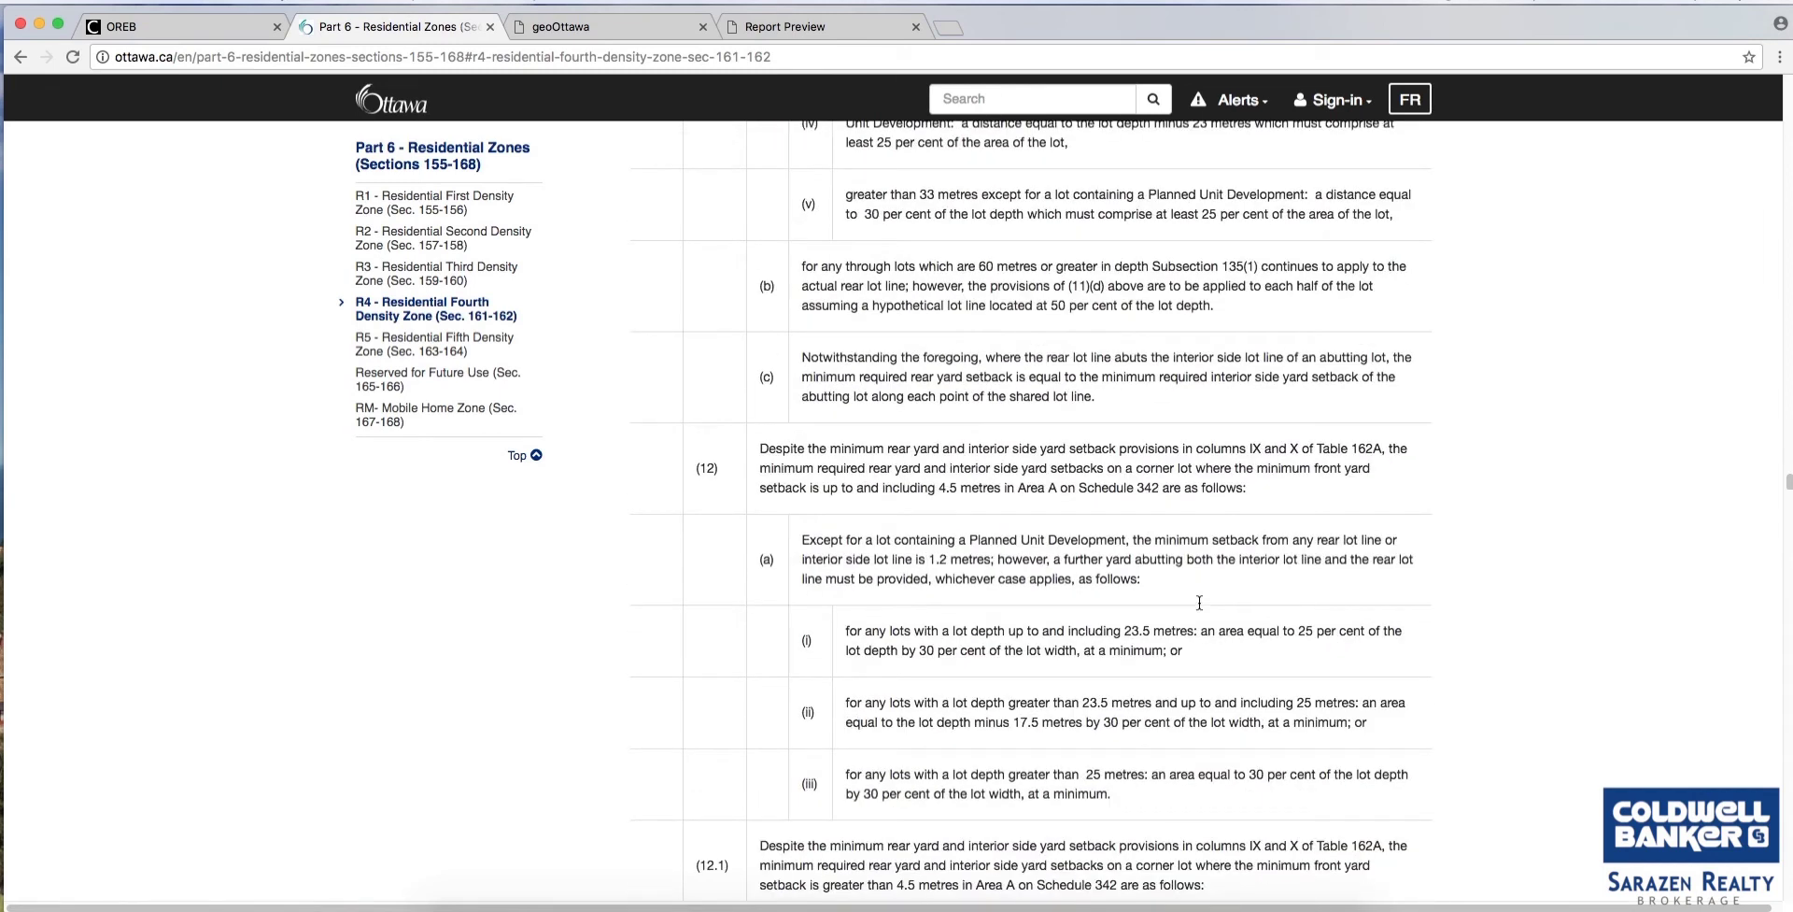
scroll(1199, 609, "down", 20)
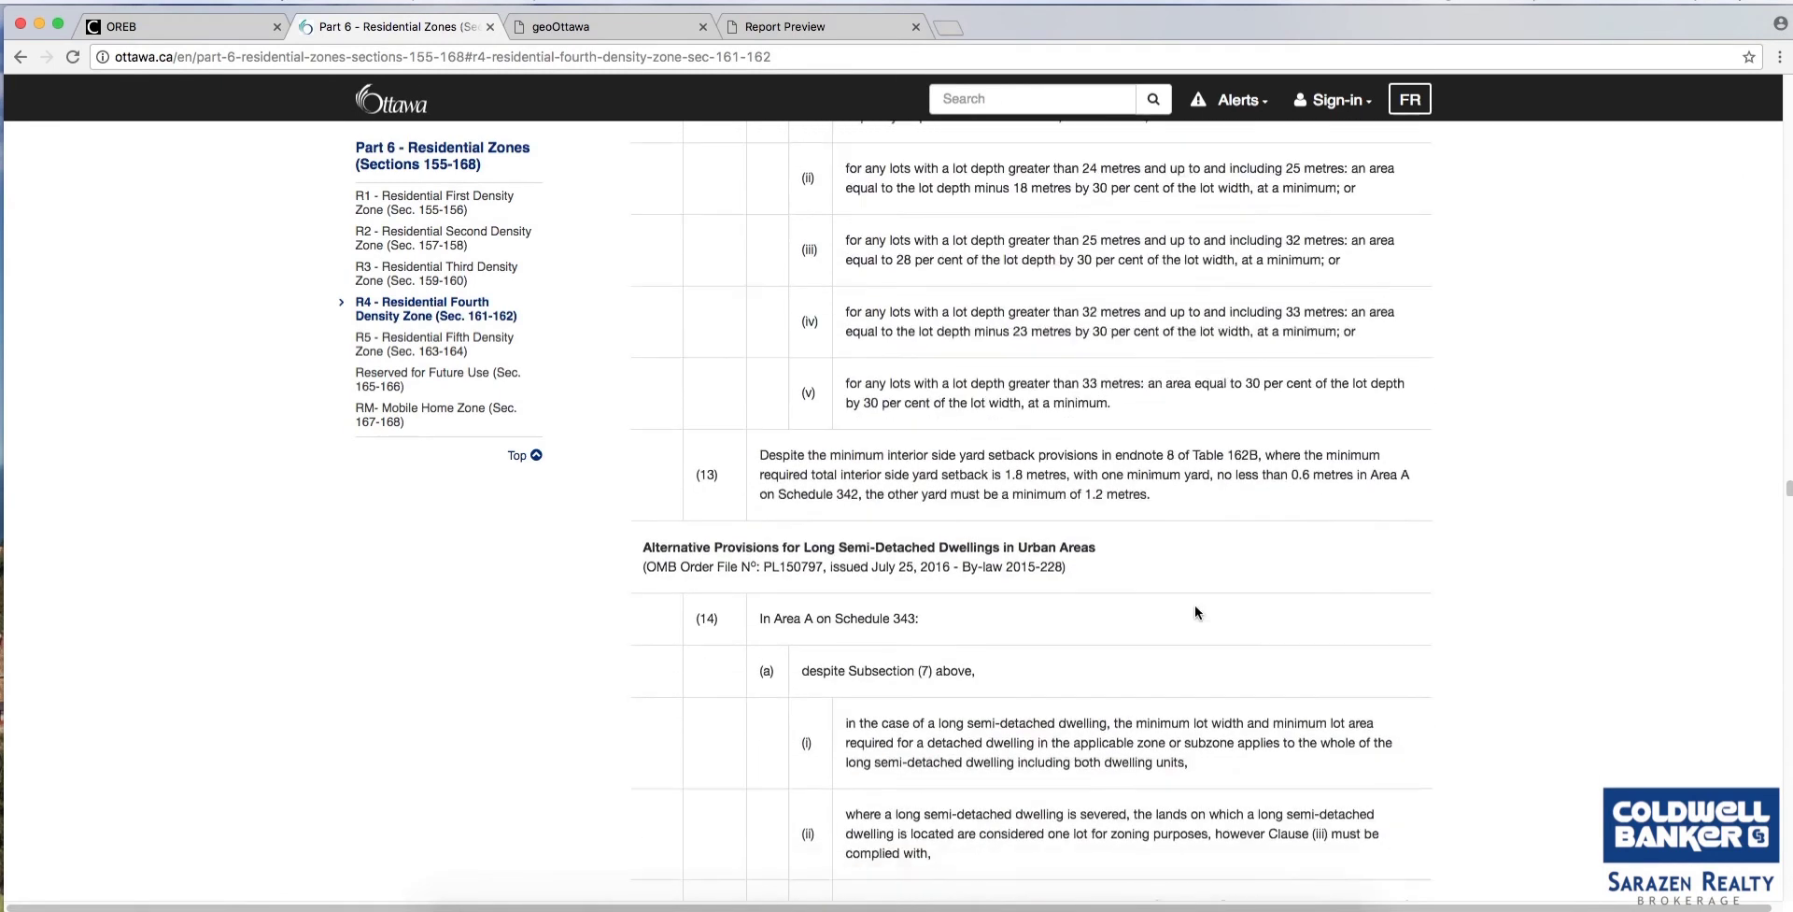
scroll(1196, 607, "down", 20)
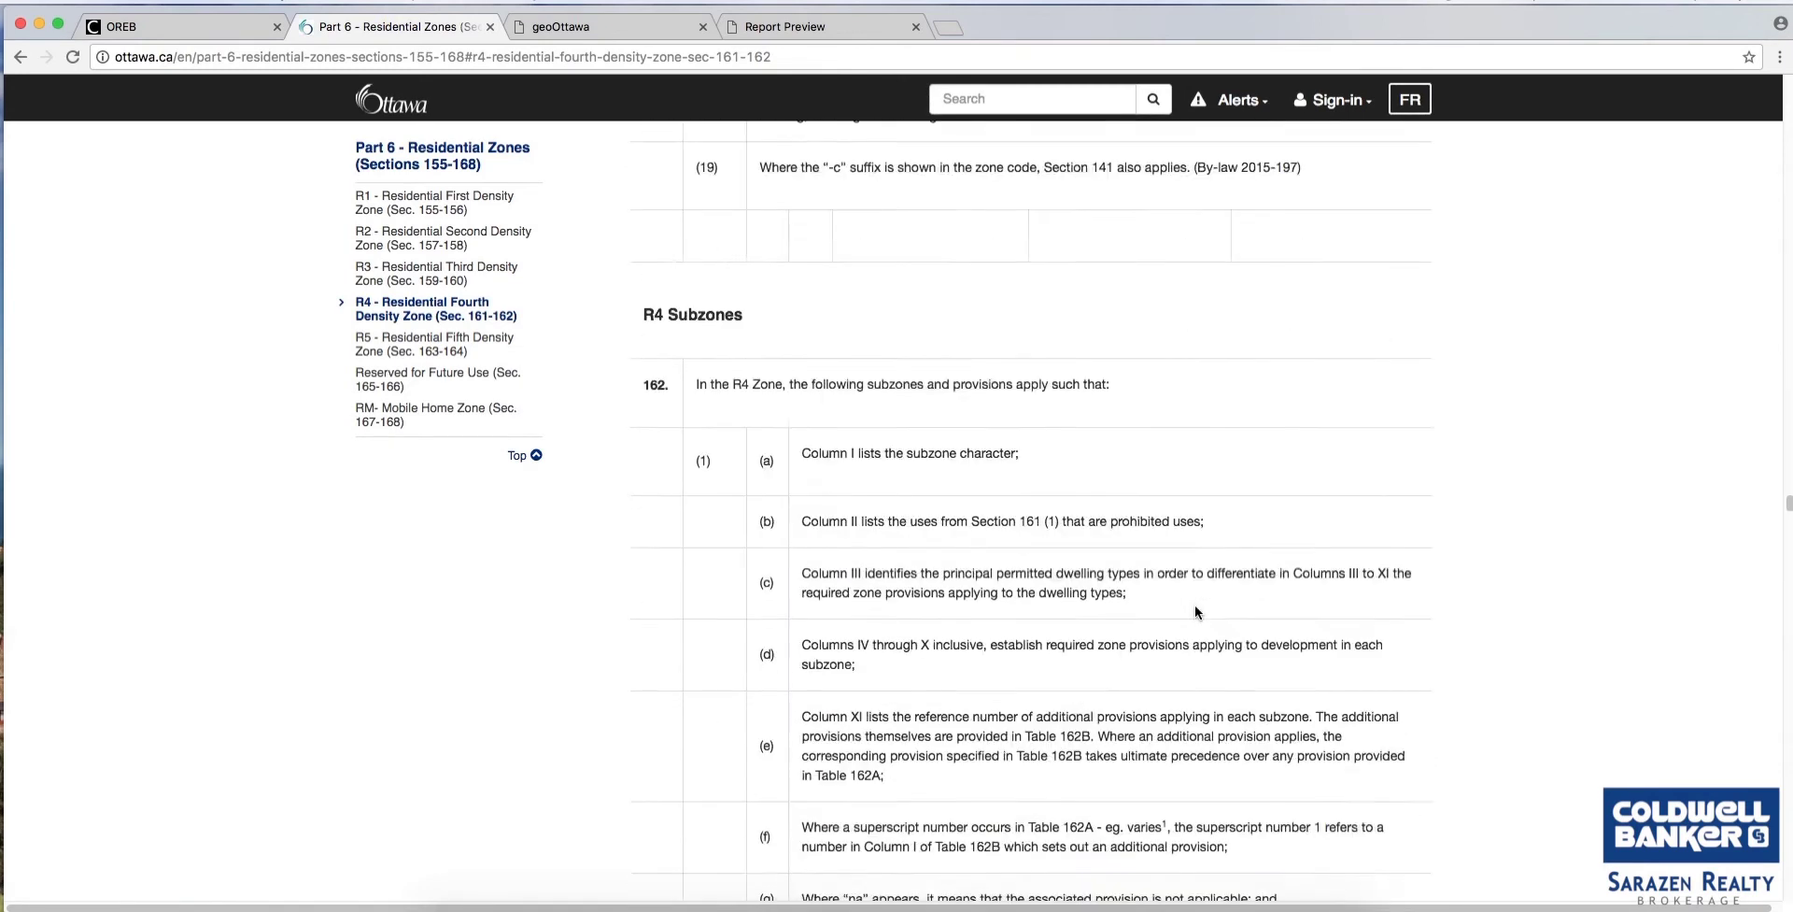
scroll(1195, 602, "down", 19)
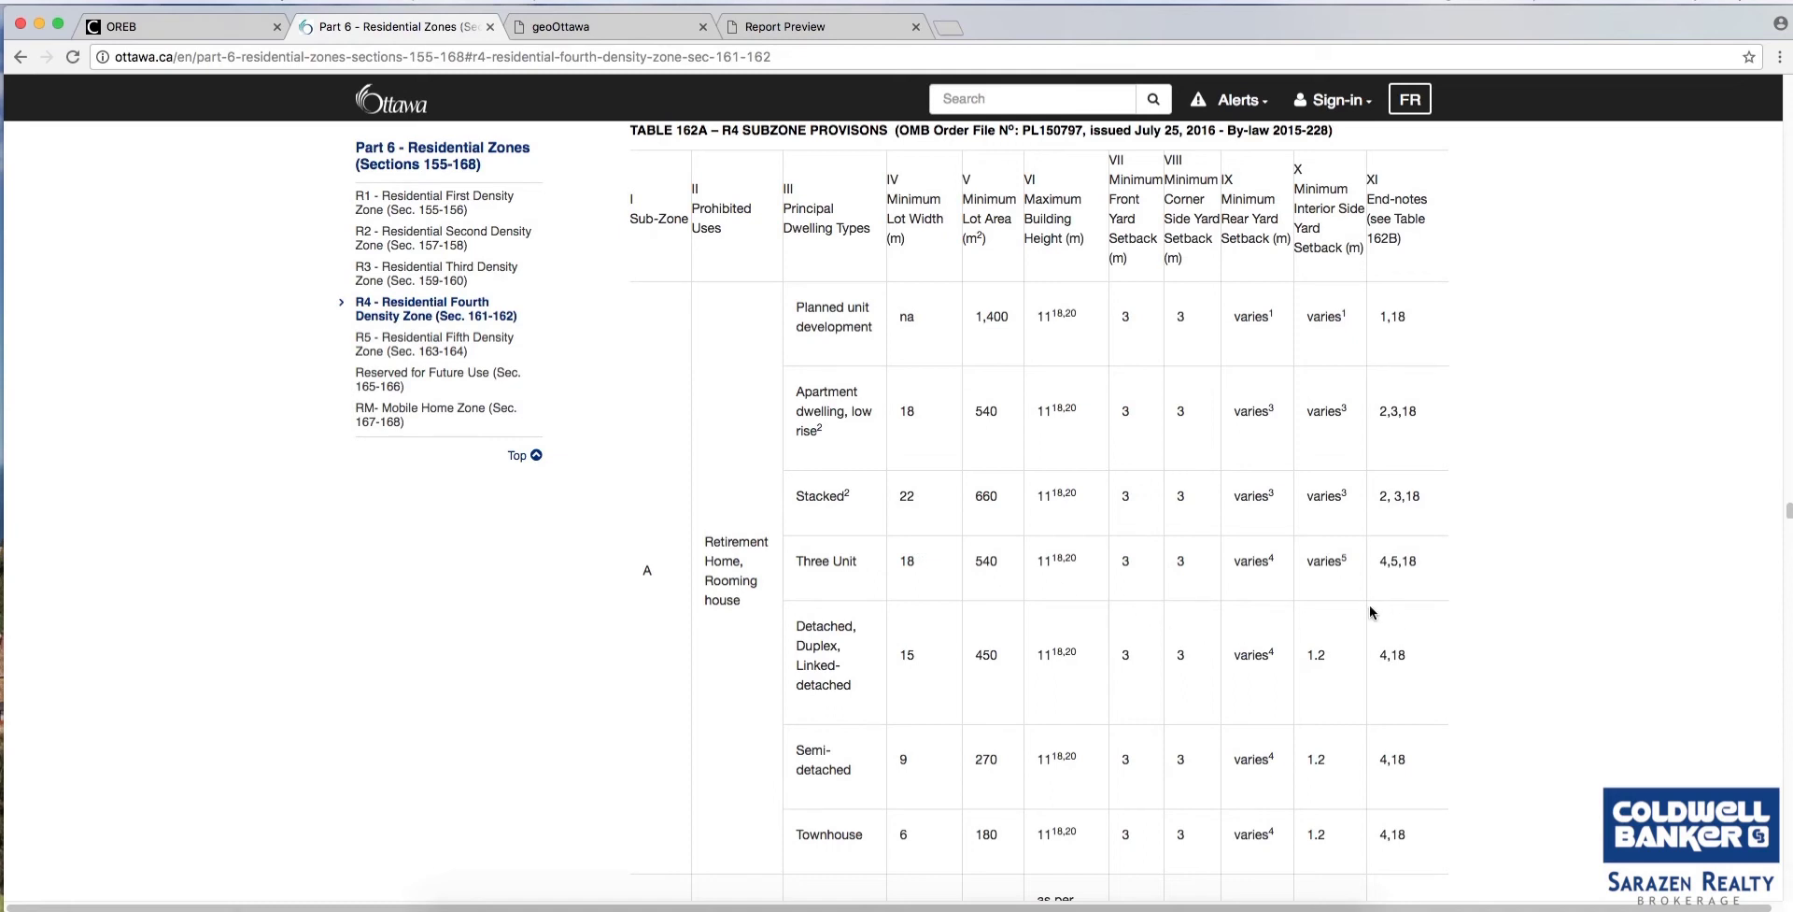
Compare Table 162A lot widths, areas and setbacks for subzones A through T, ending at subzone T.
scroll(1378, 626, "down", 2)
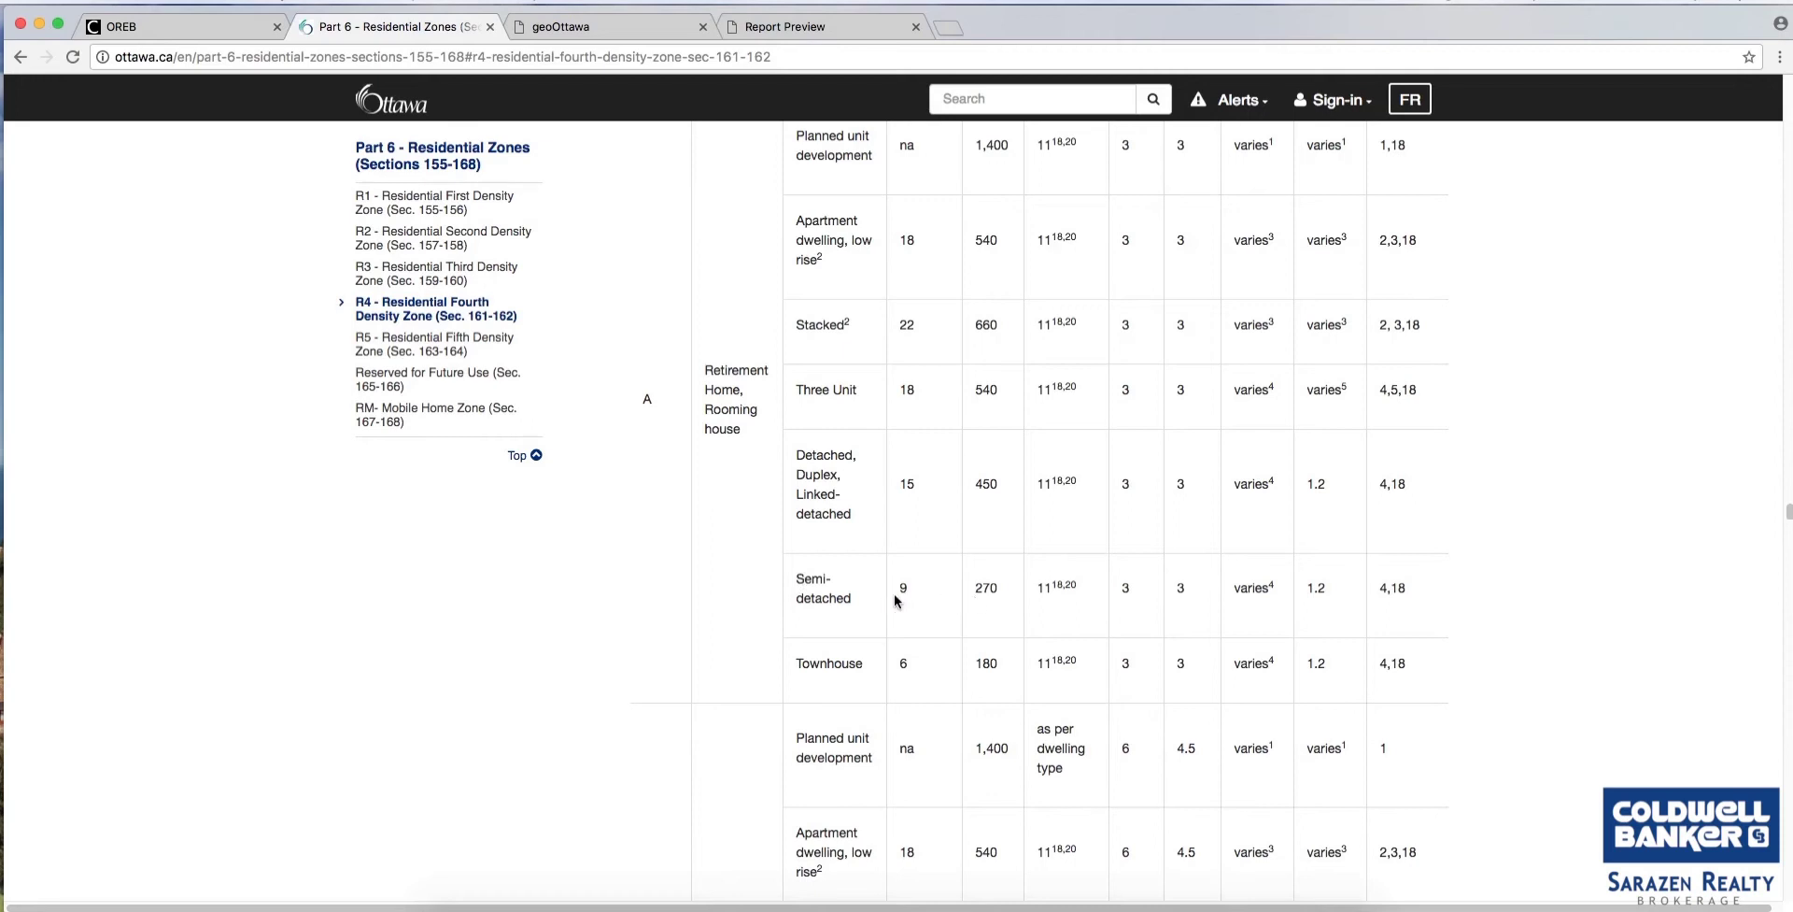
scroll(973, 606, "down", 3)
scroll(973, 602, "down", 10)
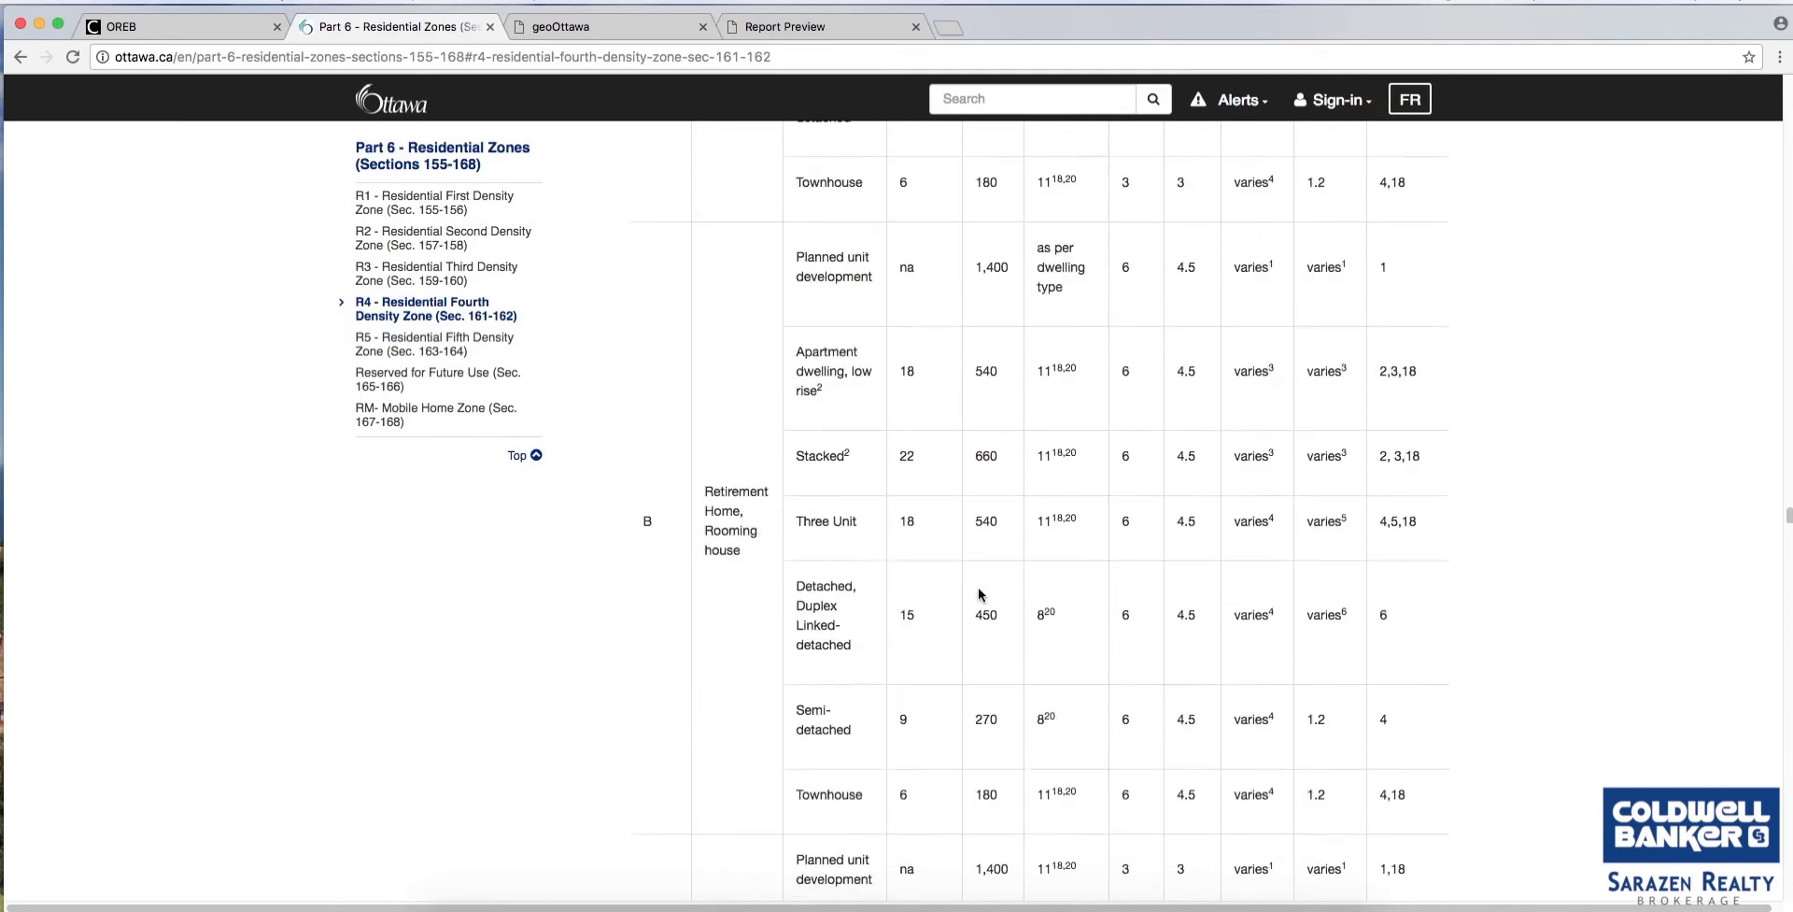
scroll(974, 580, "down", 20)
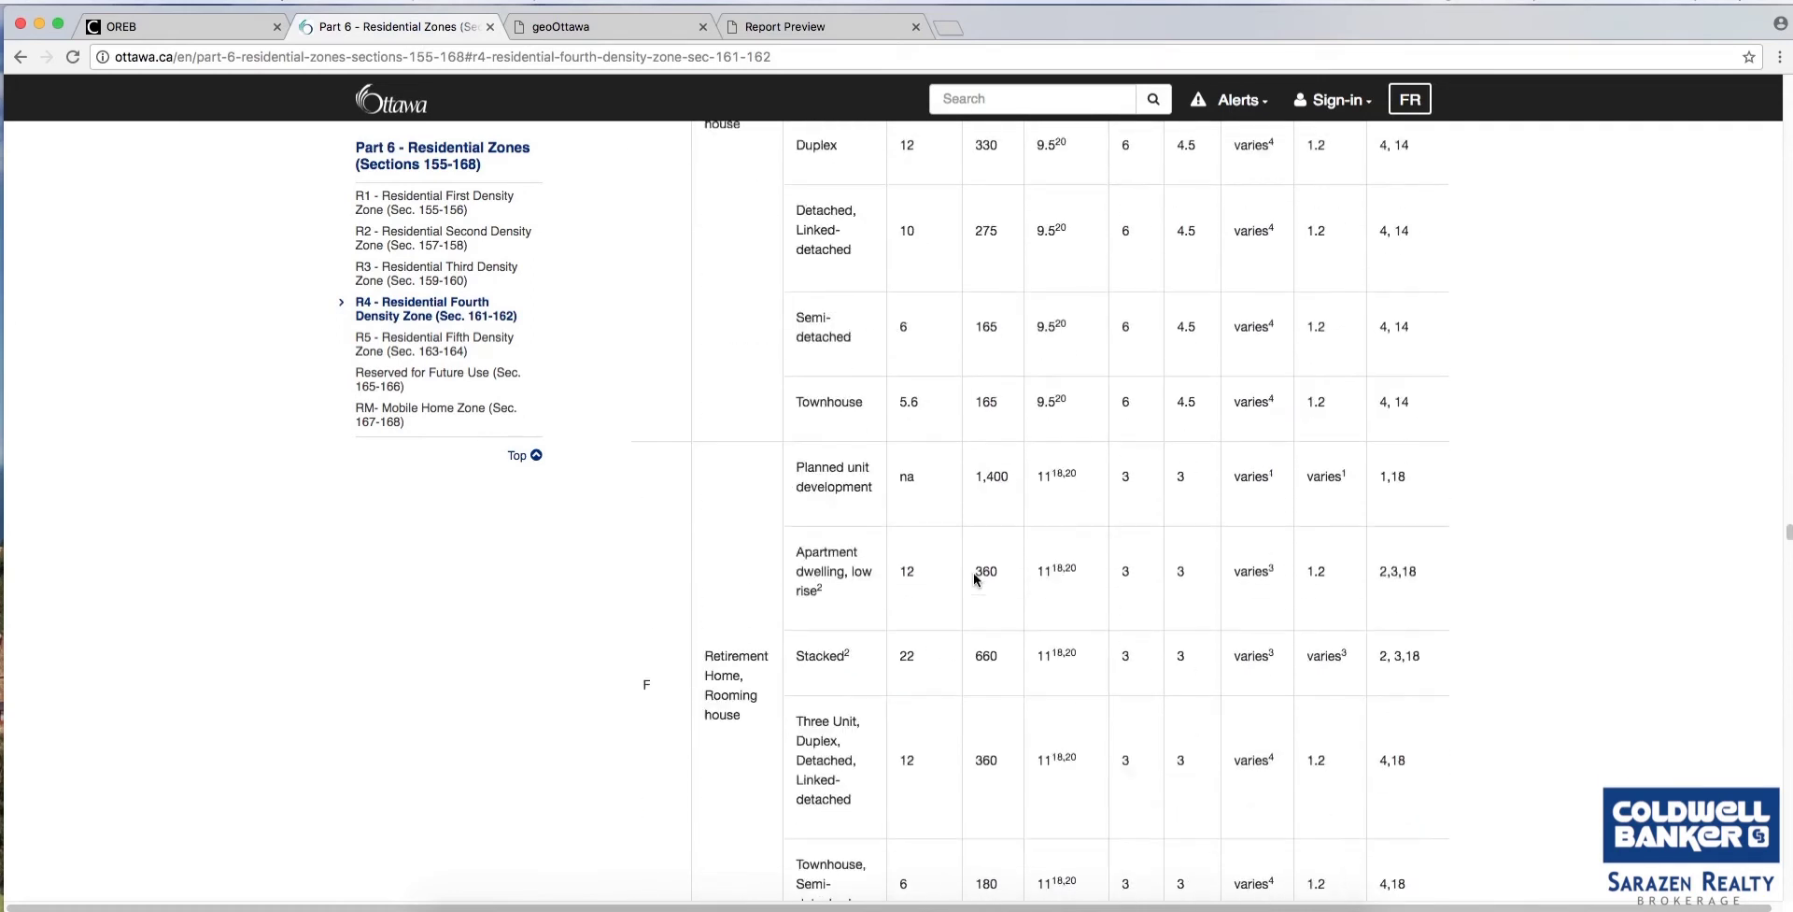
scroll(973, 577, "down", 15)
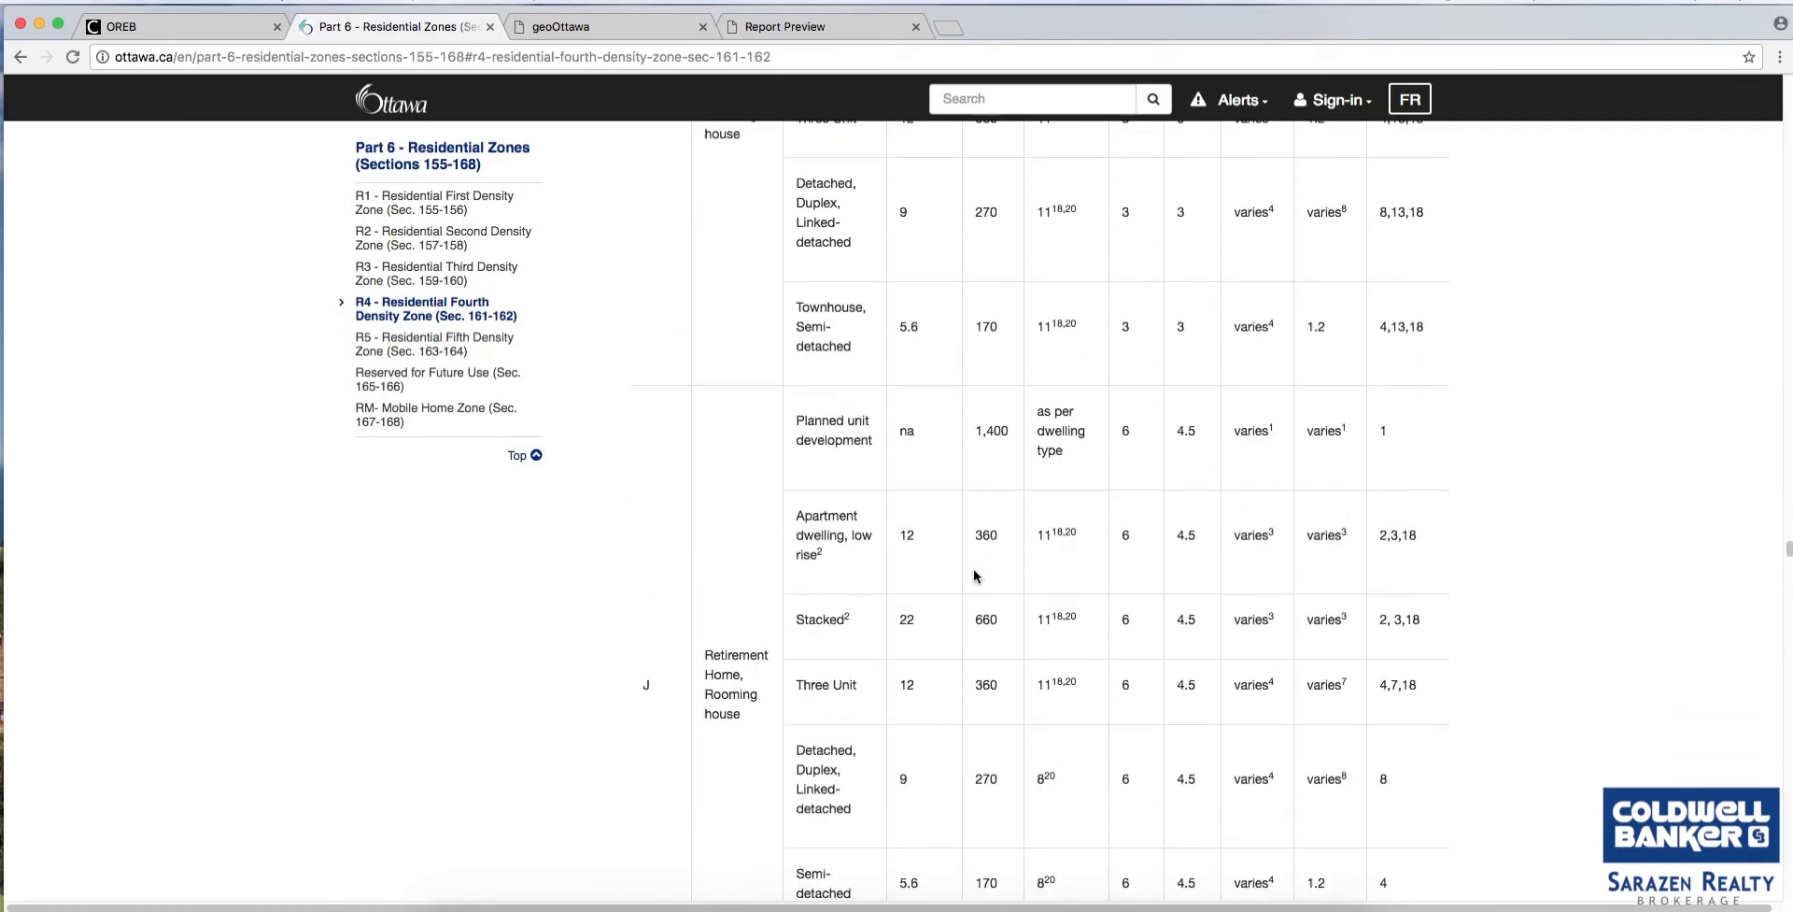
scroll(974, 575, "down", 15)
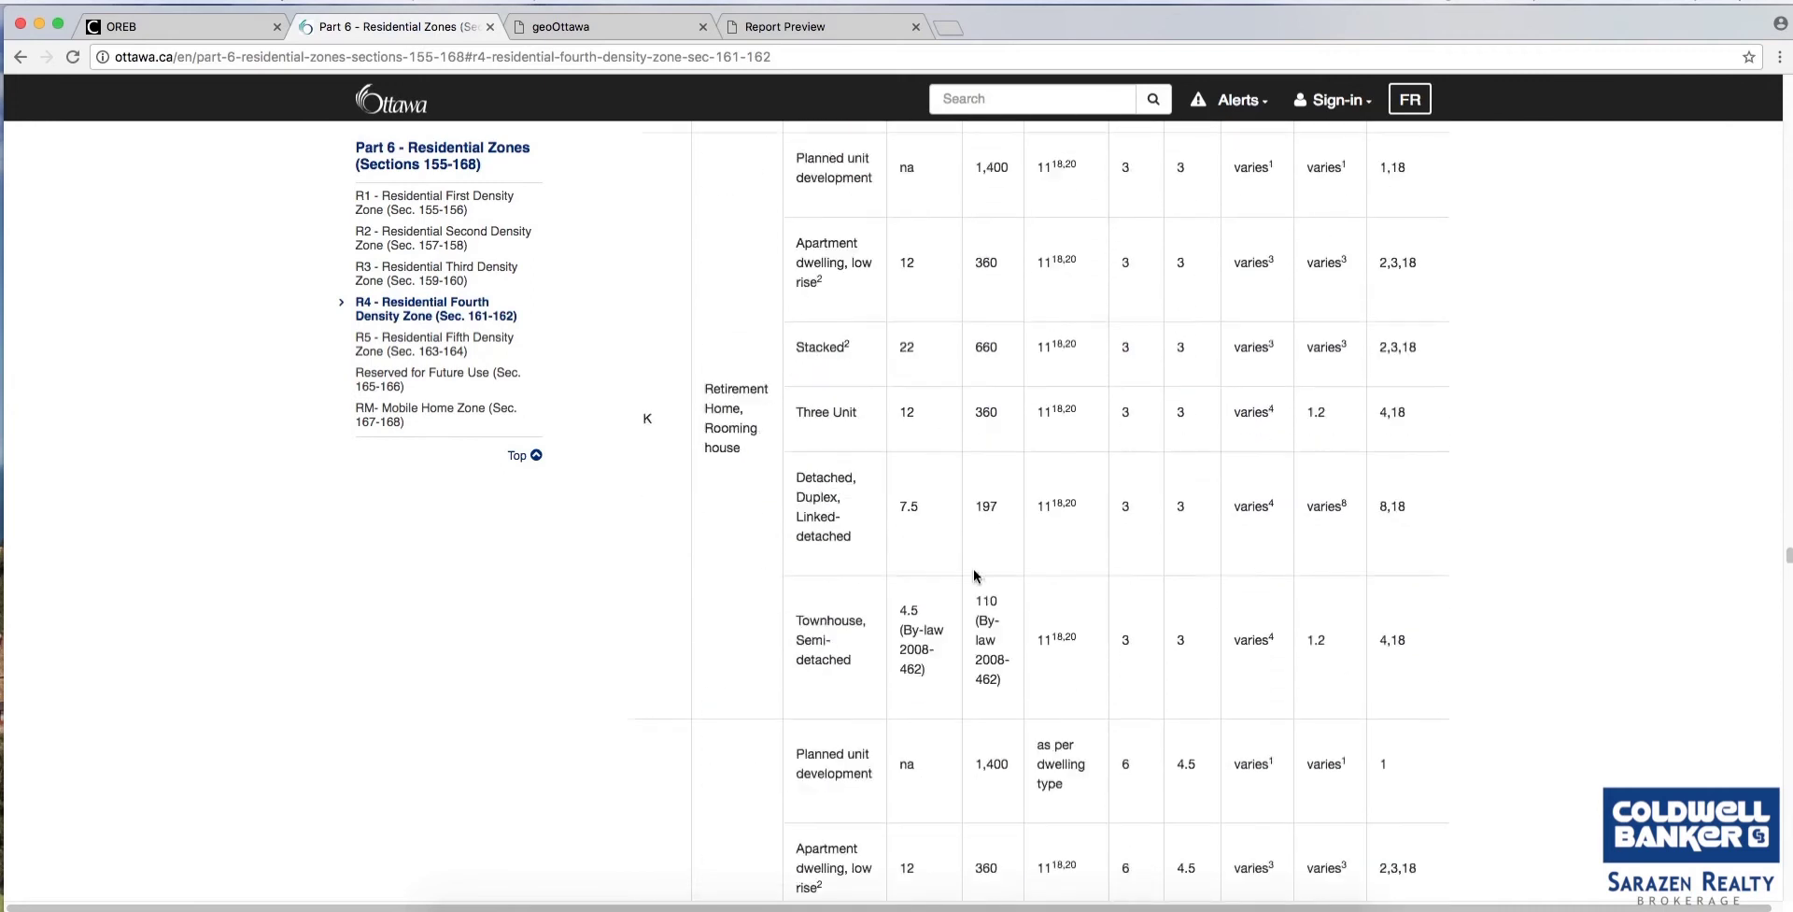
scroll(973, 574, "down", 10)
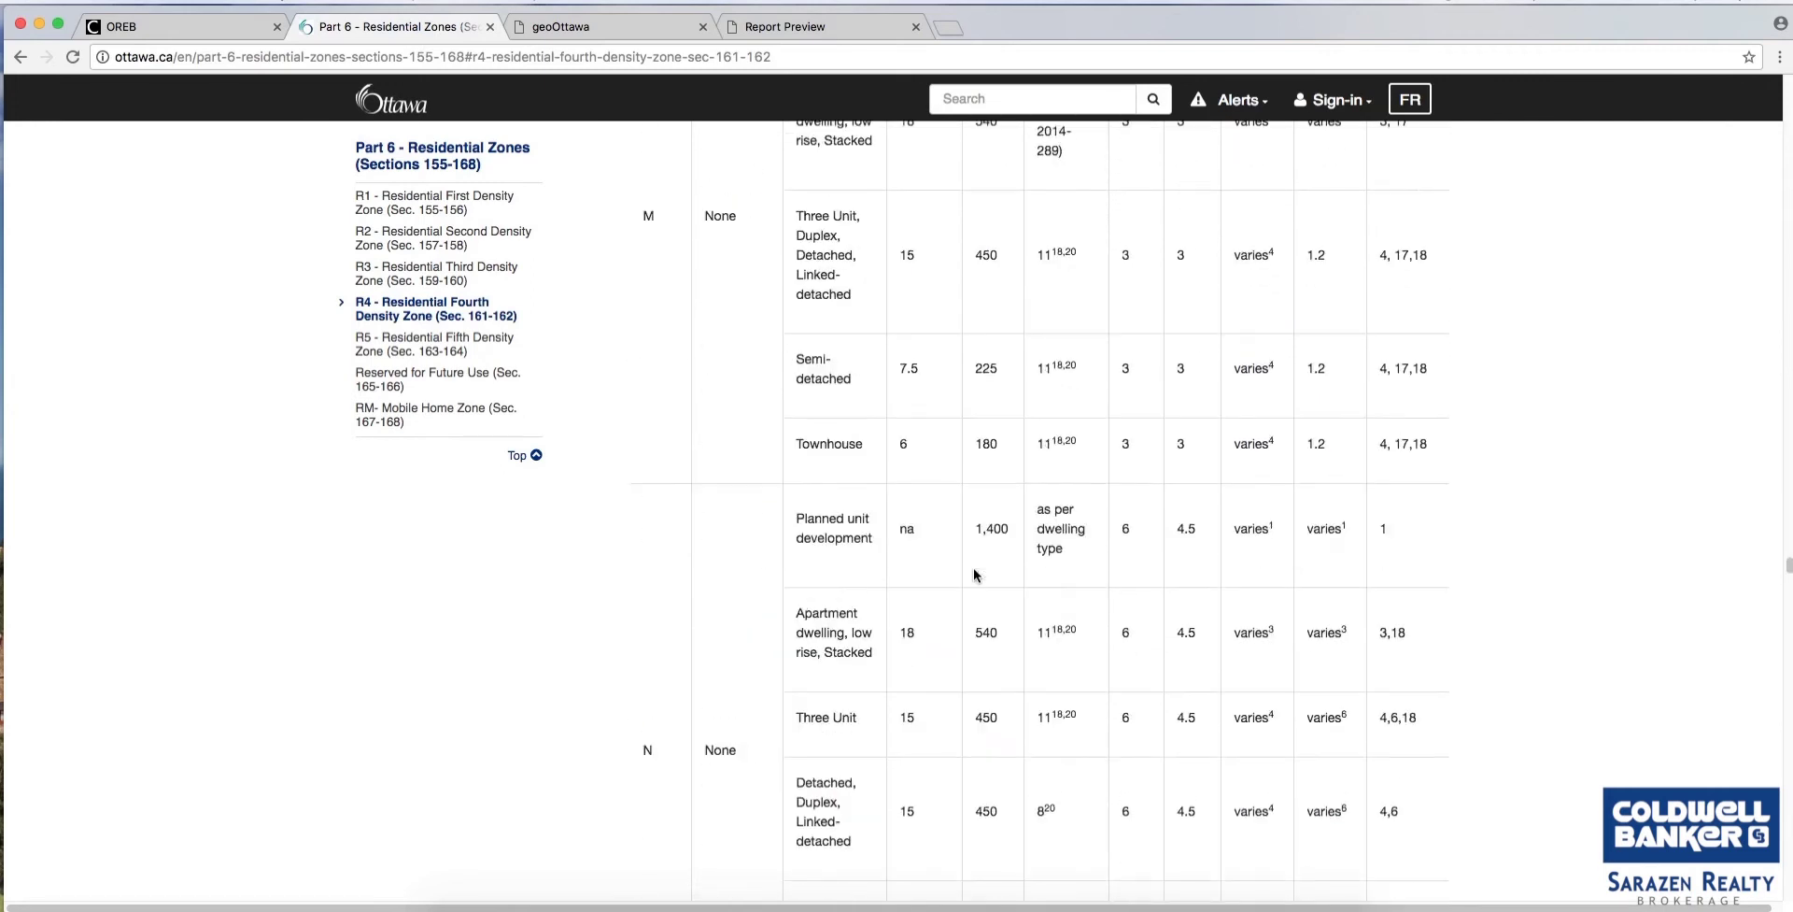
scroll(973, 573, "down", 4)
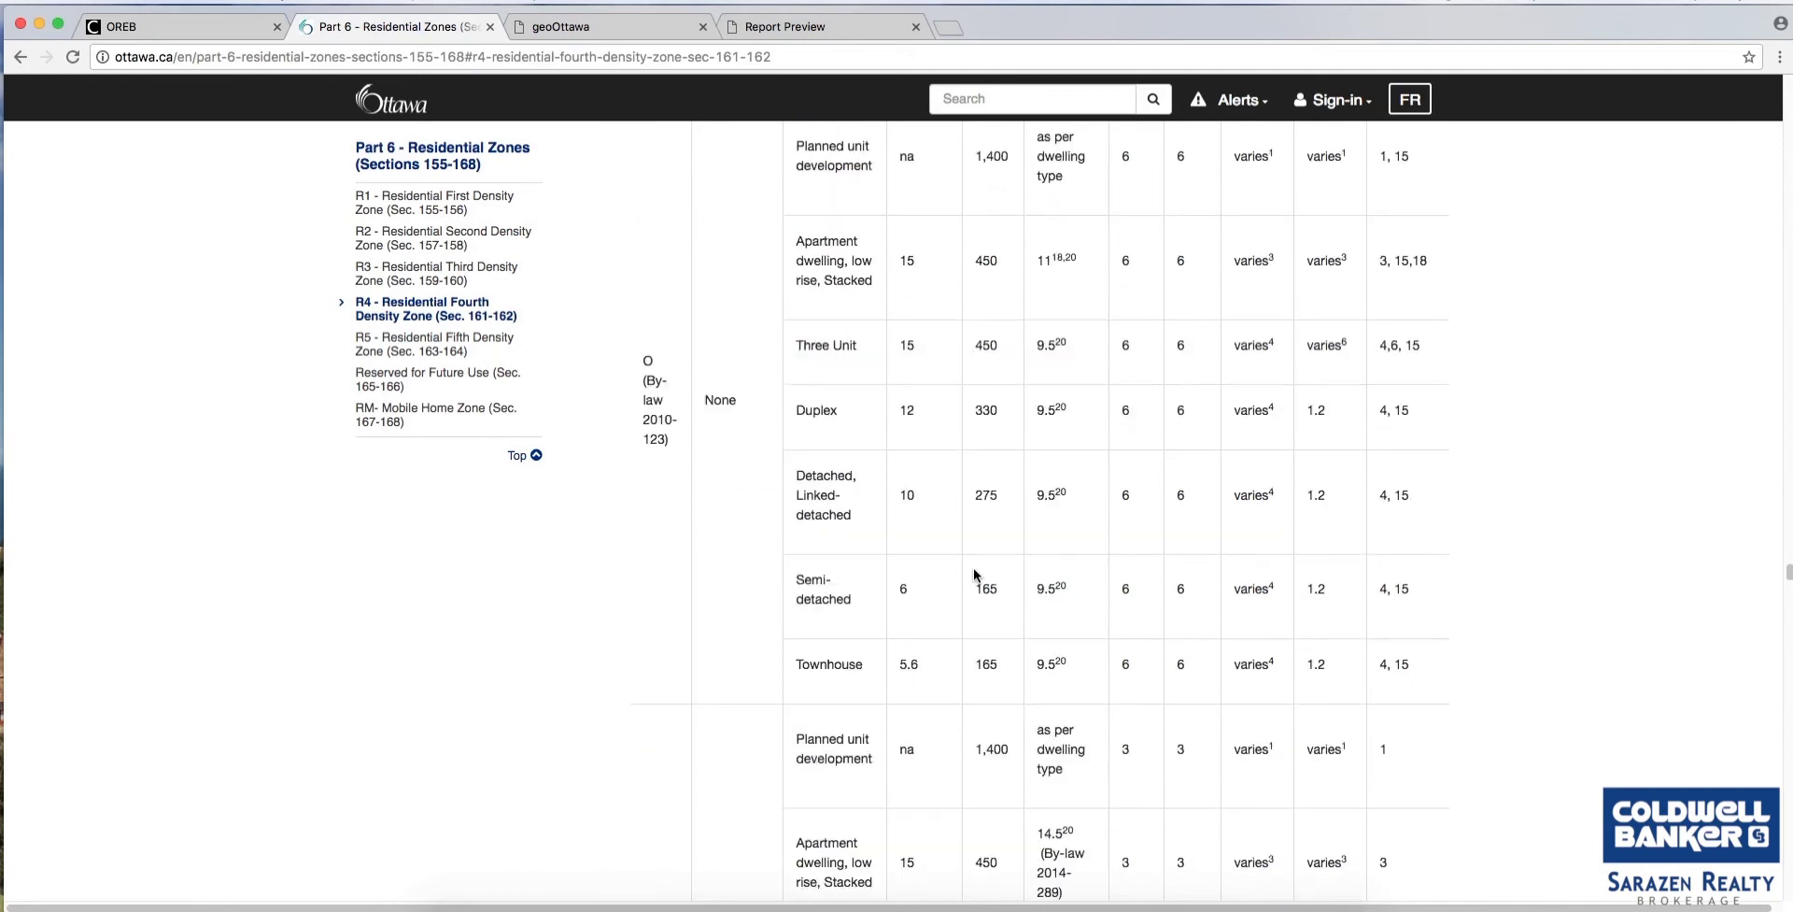
scroll(973, 570, "up", 3)
scroll(974, 574, "up", 14)
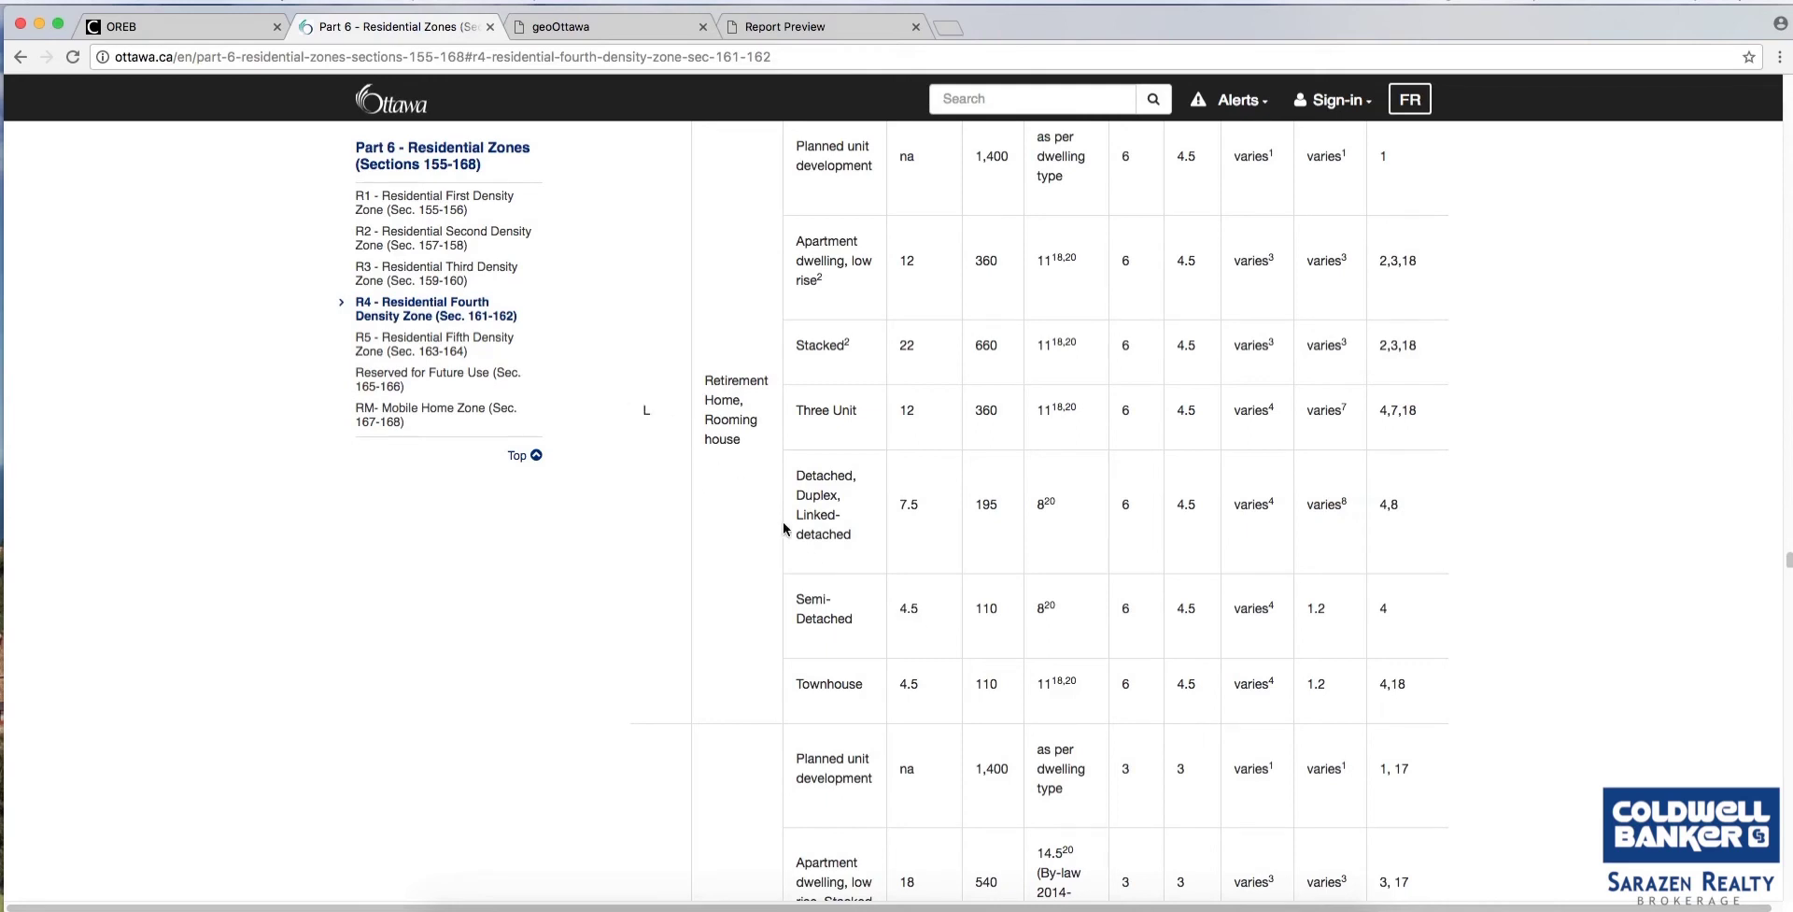
scroll(784, 528, "up", 15)
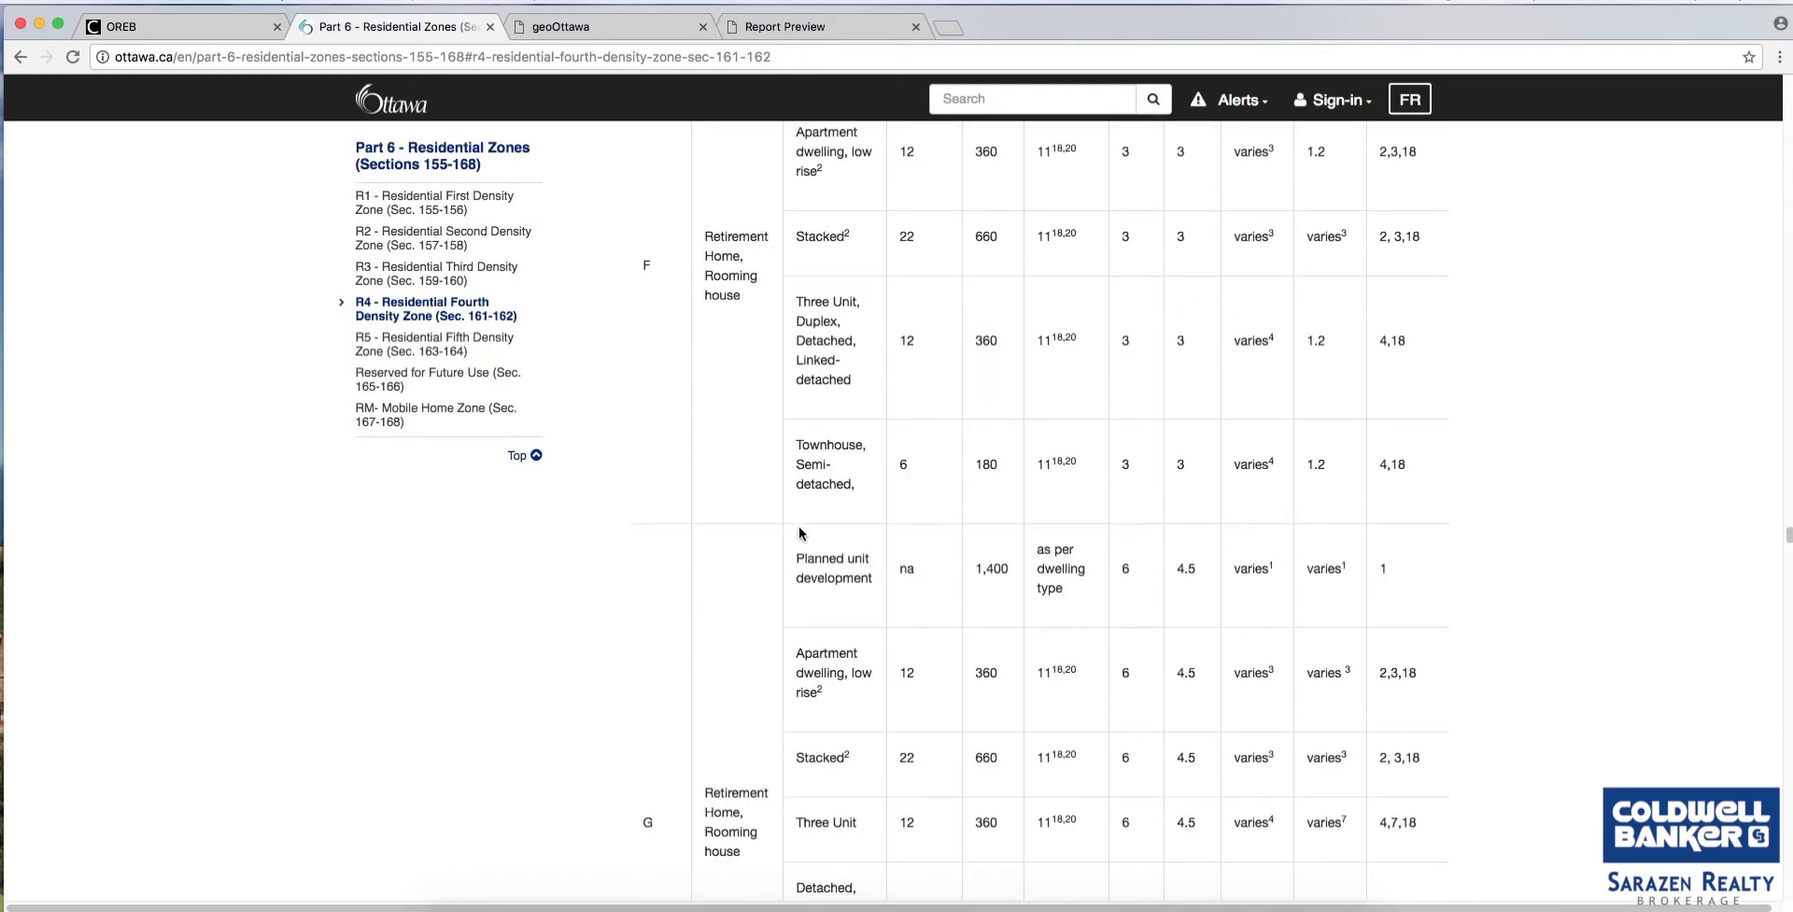
scroll(798, 532, "up", 5)
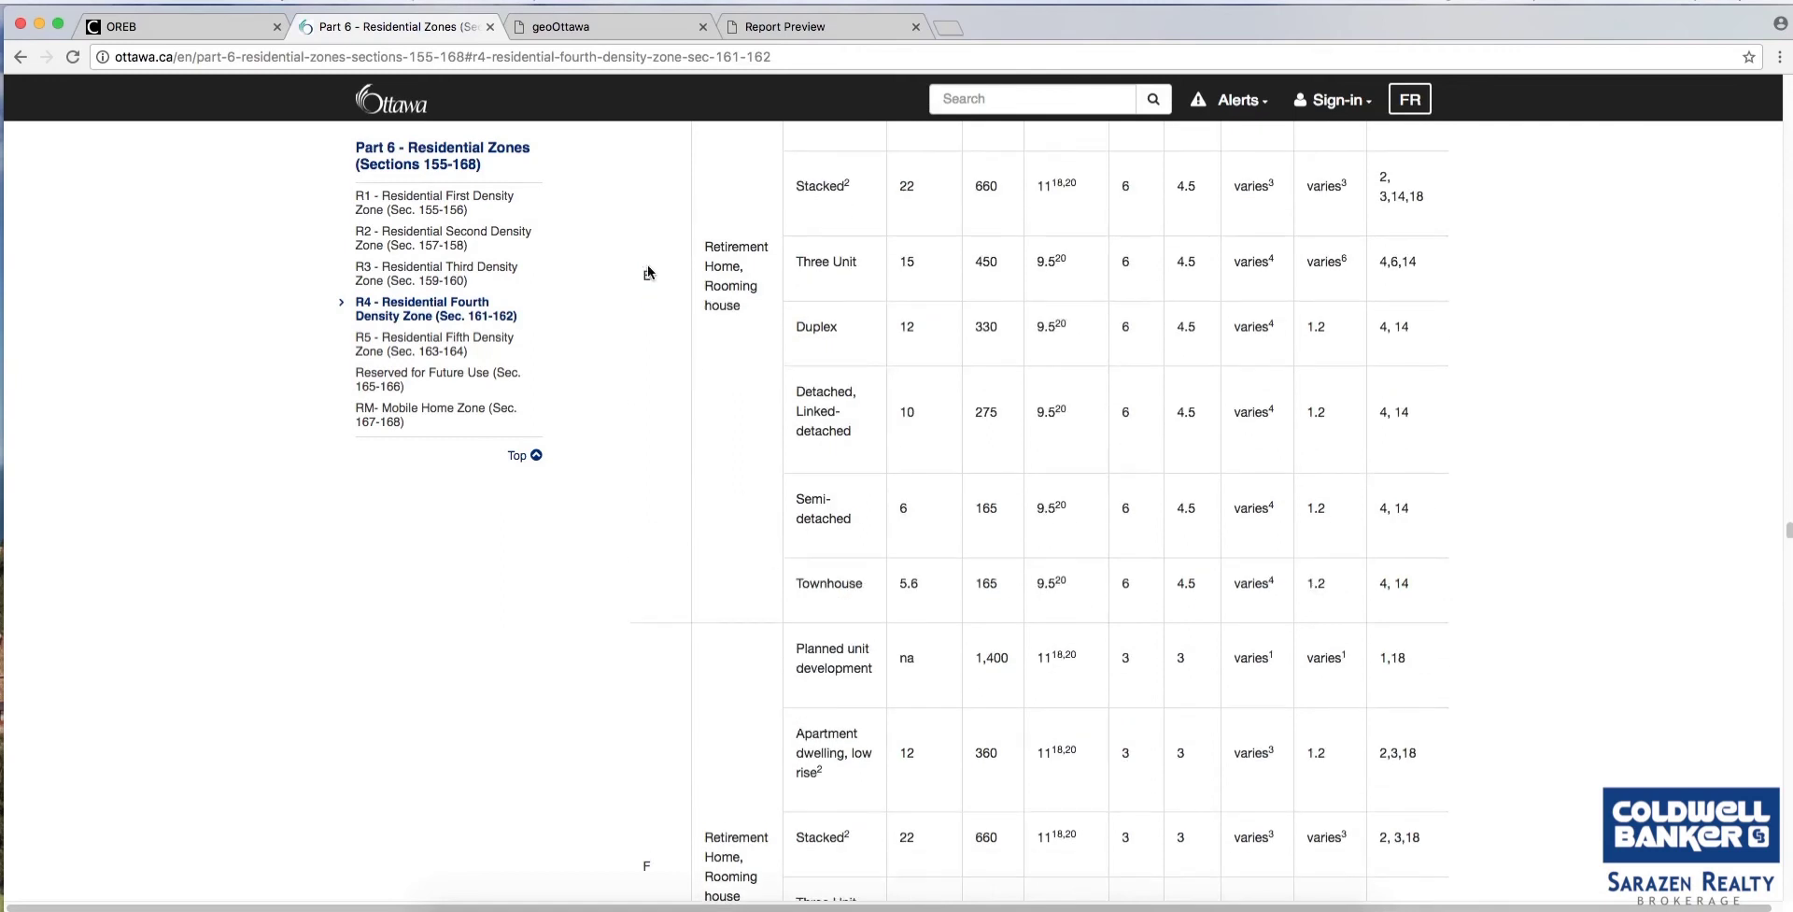
scroll(801, 495, "up", 7)
scroll(775, 509, "down", 12)
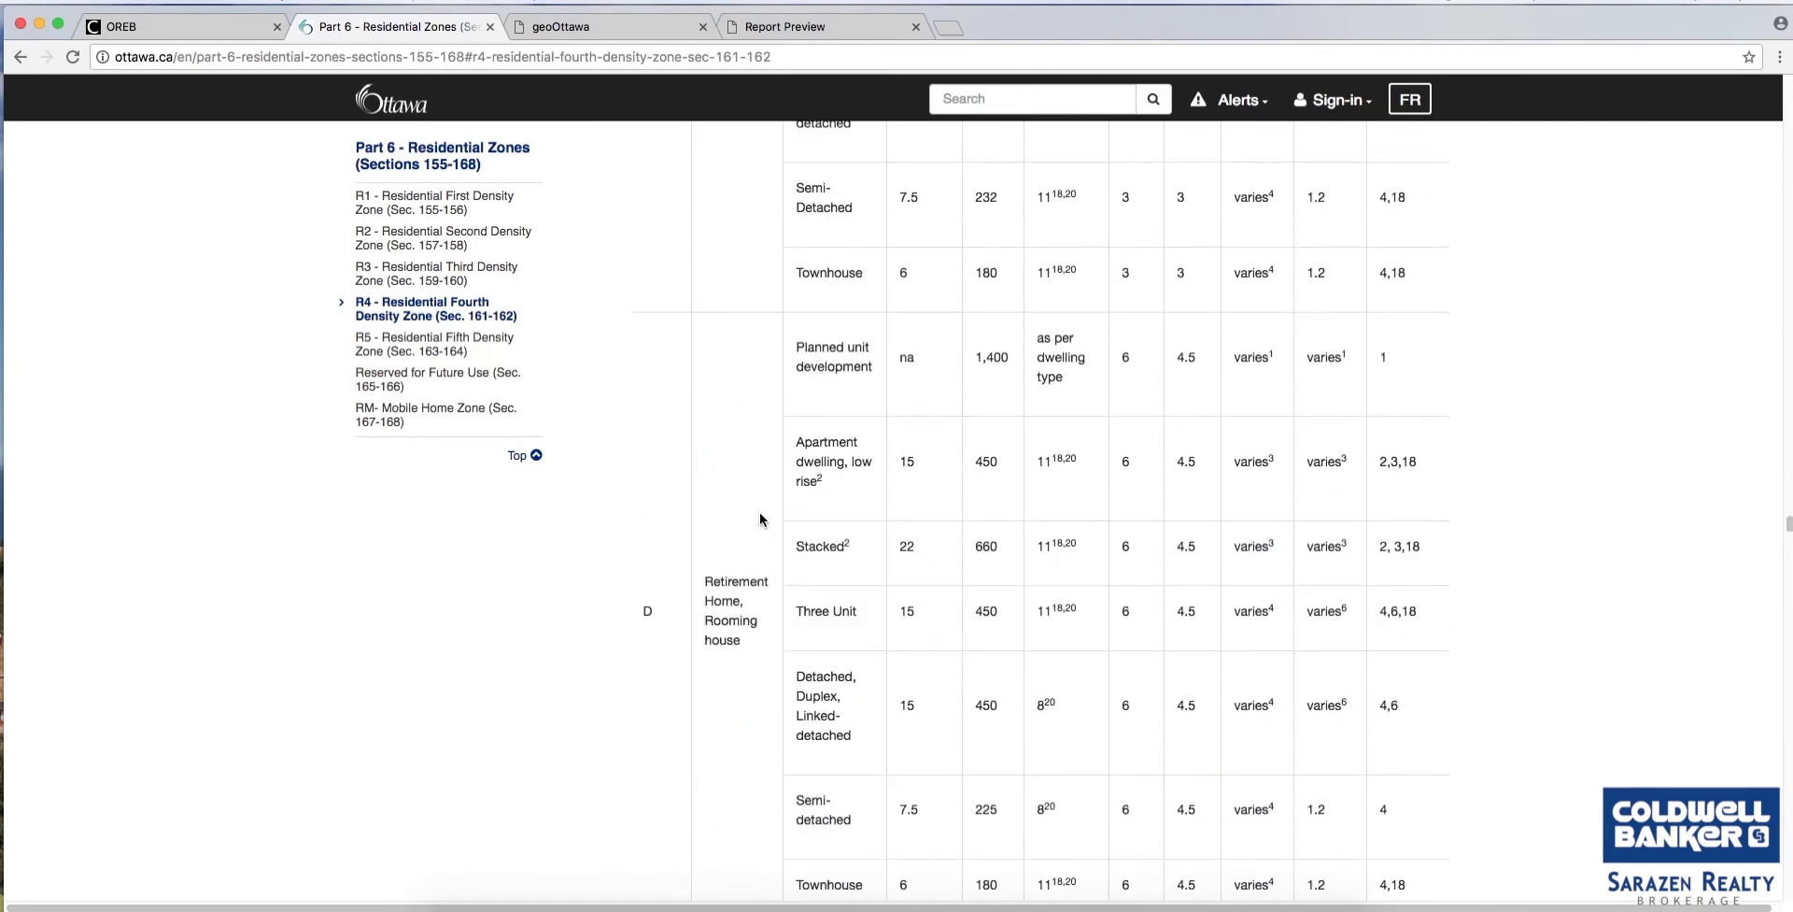
scroll(757, 512, "down", 20)
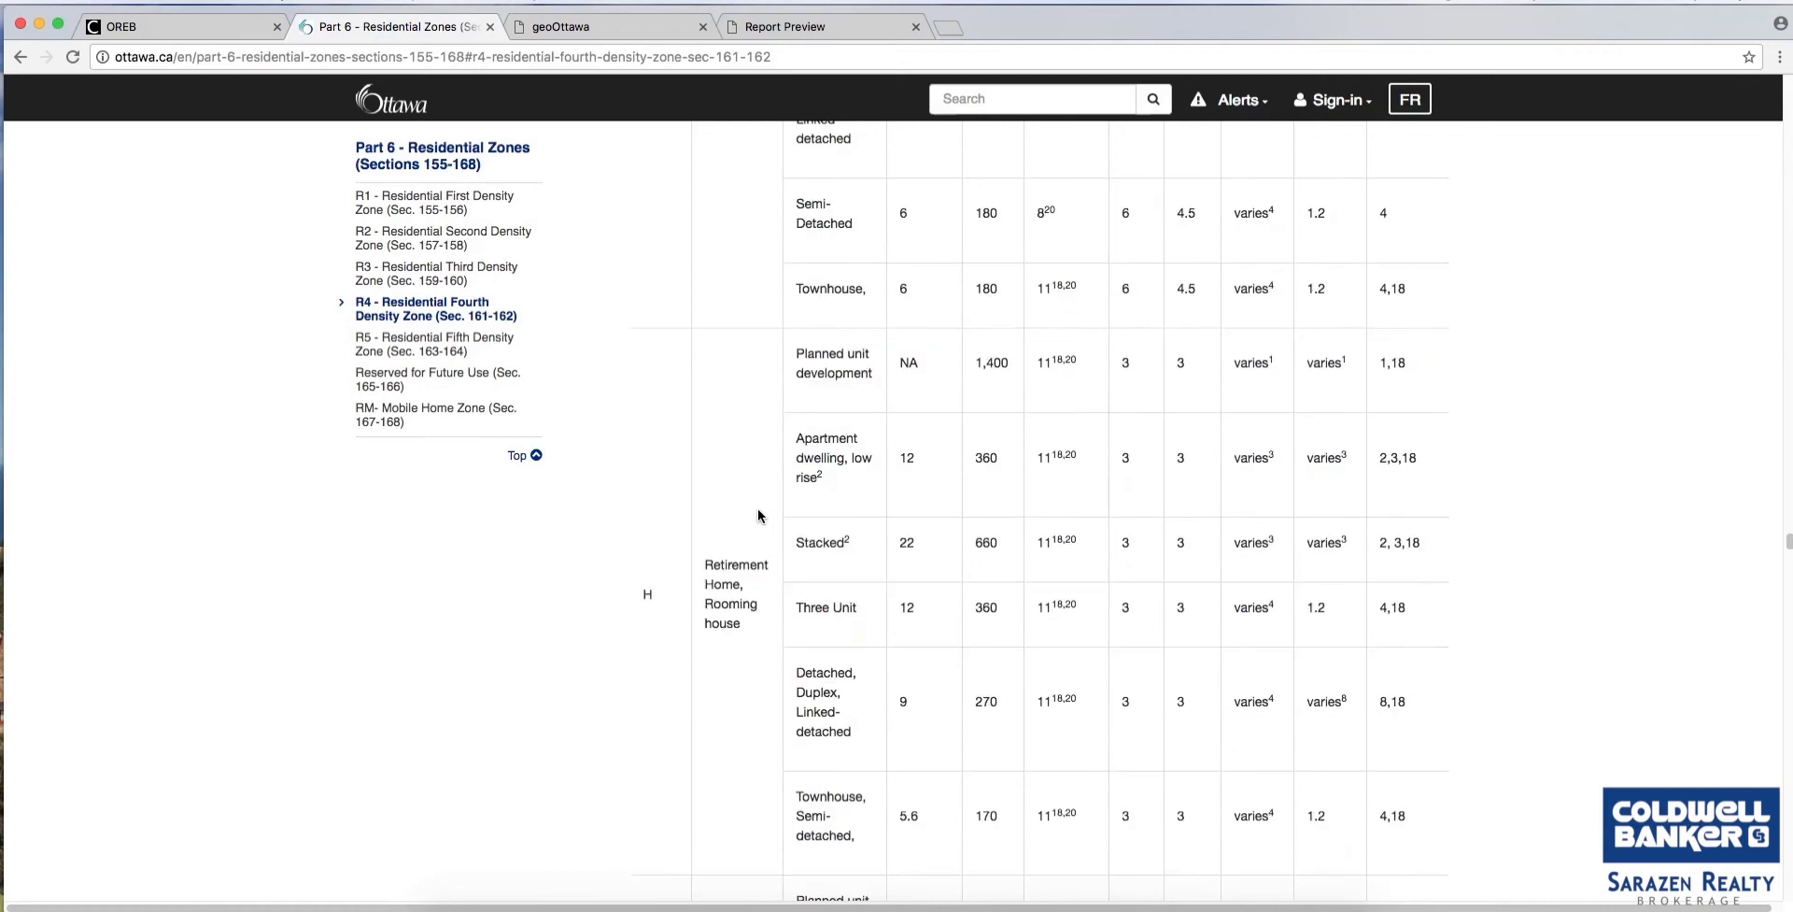
scroll(758, 505, "down", 2)
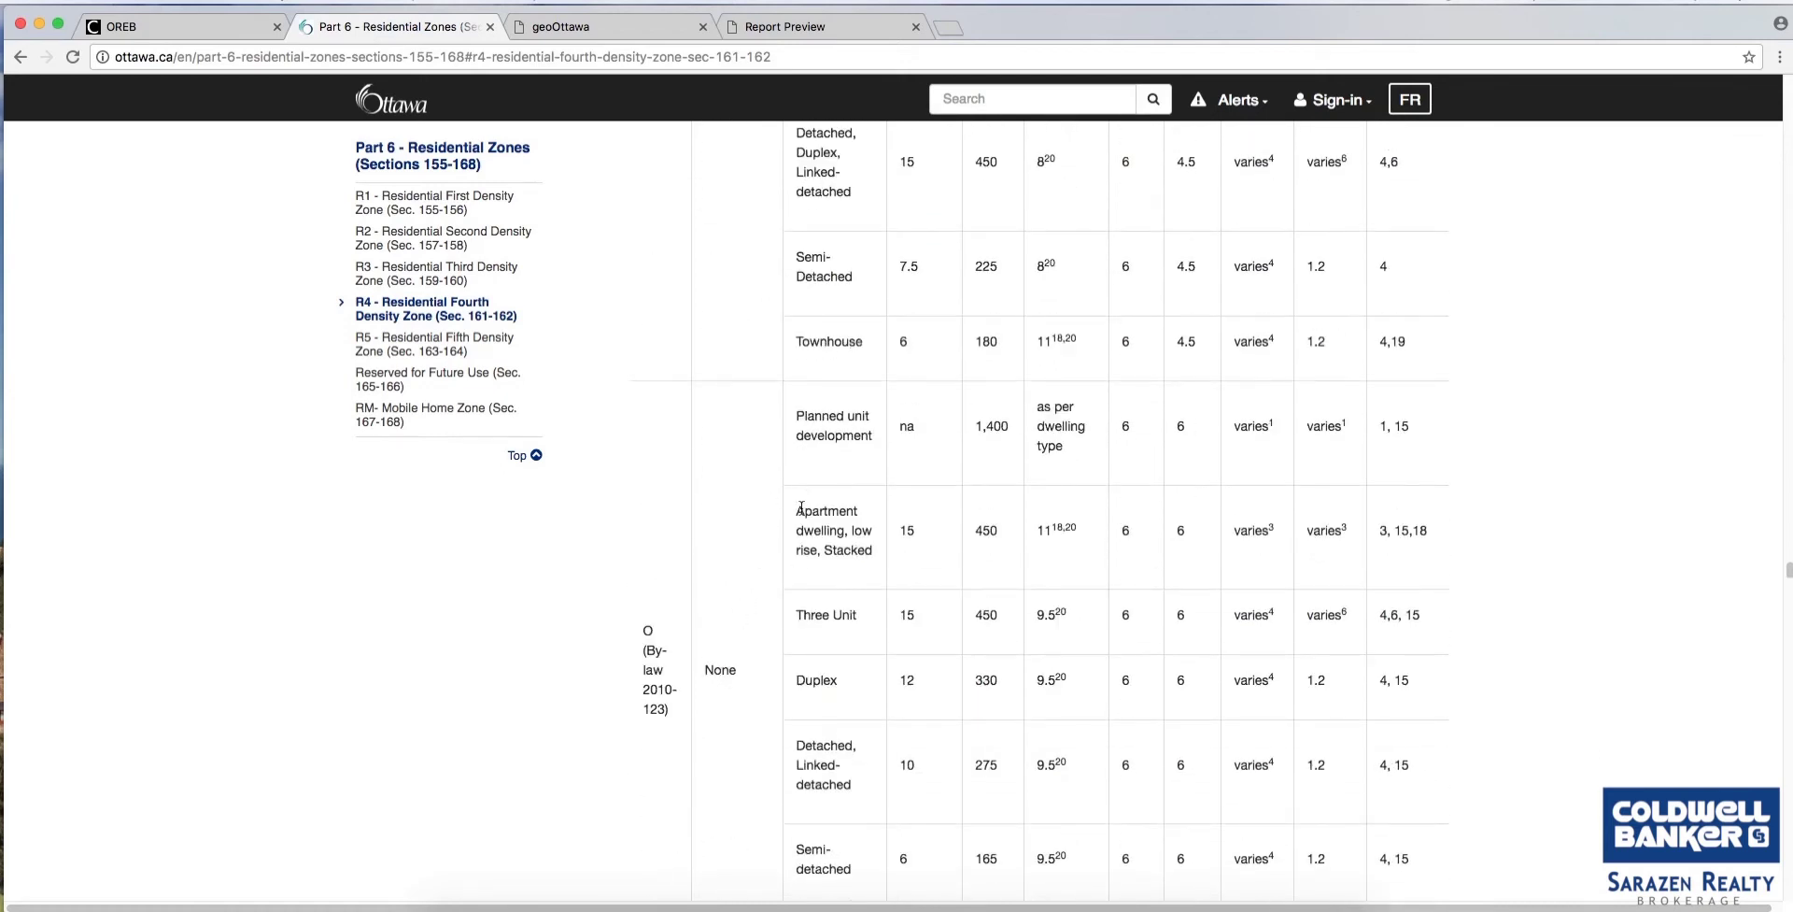
scroll(829, 758, "down", 3)
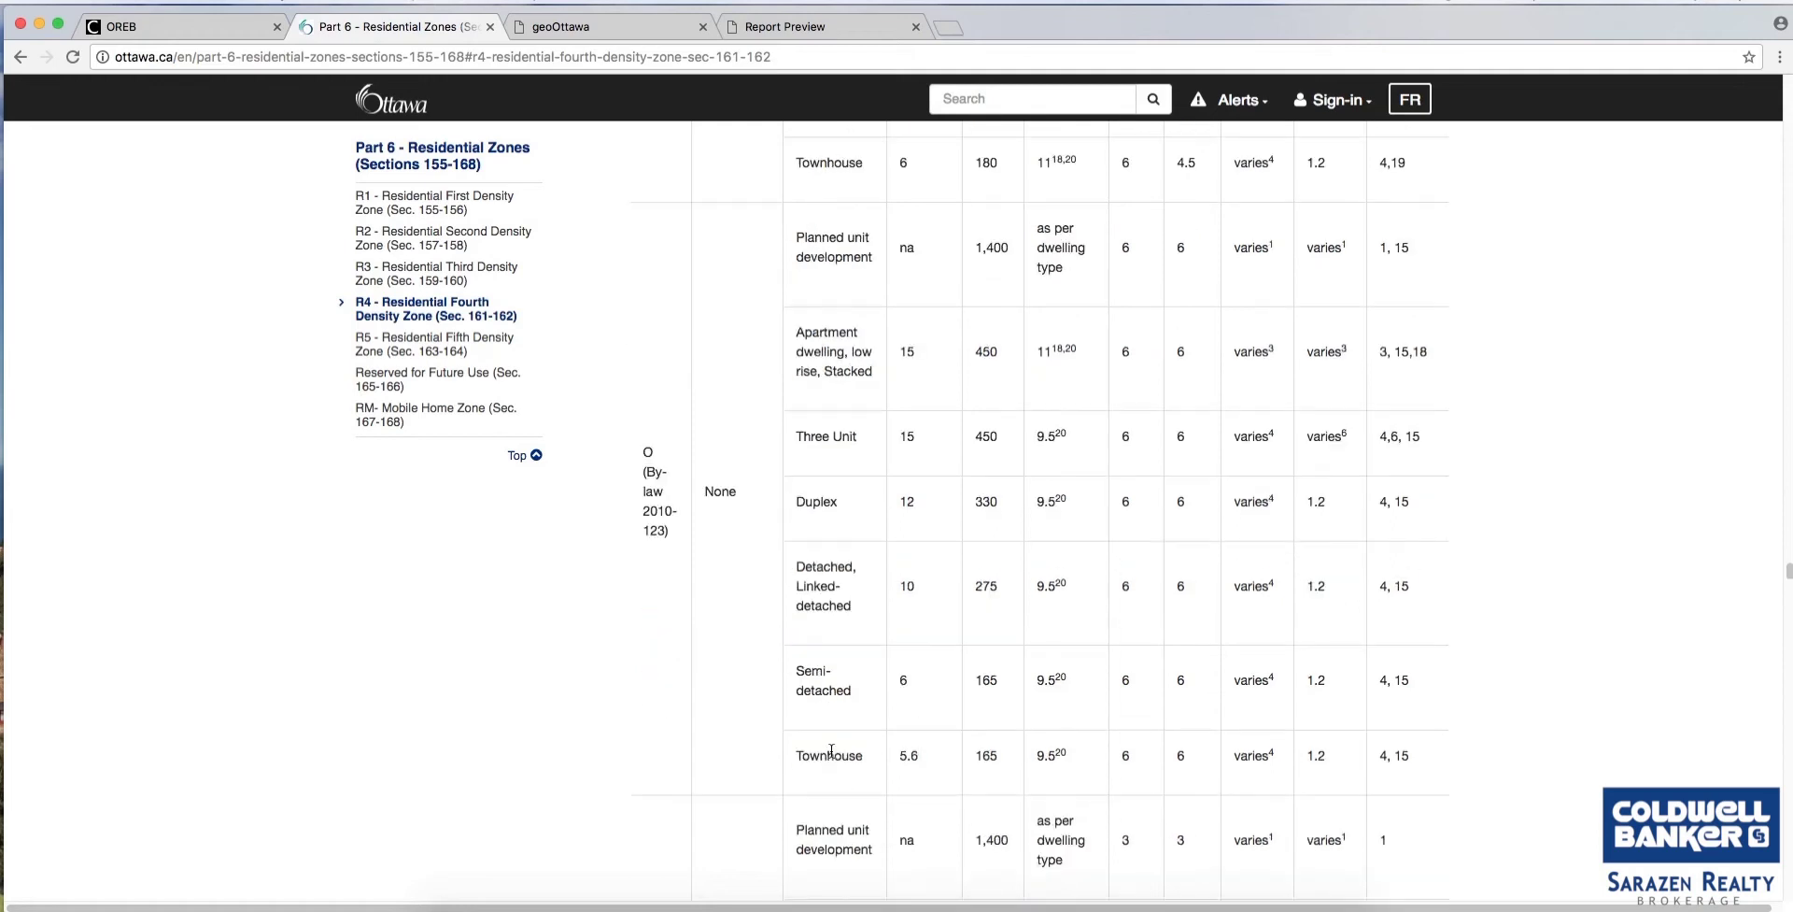
scroll(831, 747, "down", 9)
scroll(834, 743, "down", 15)
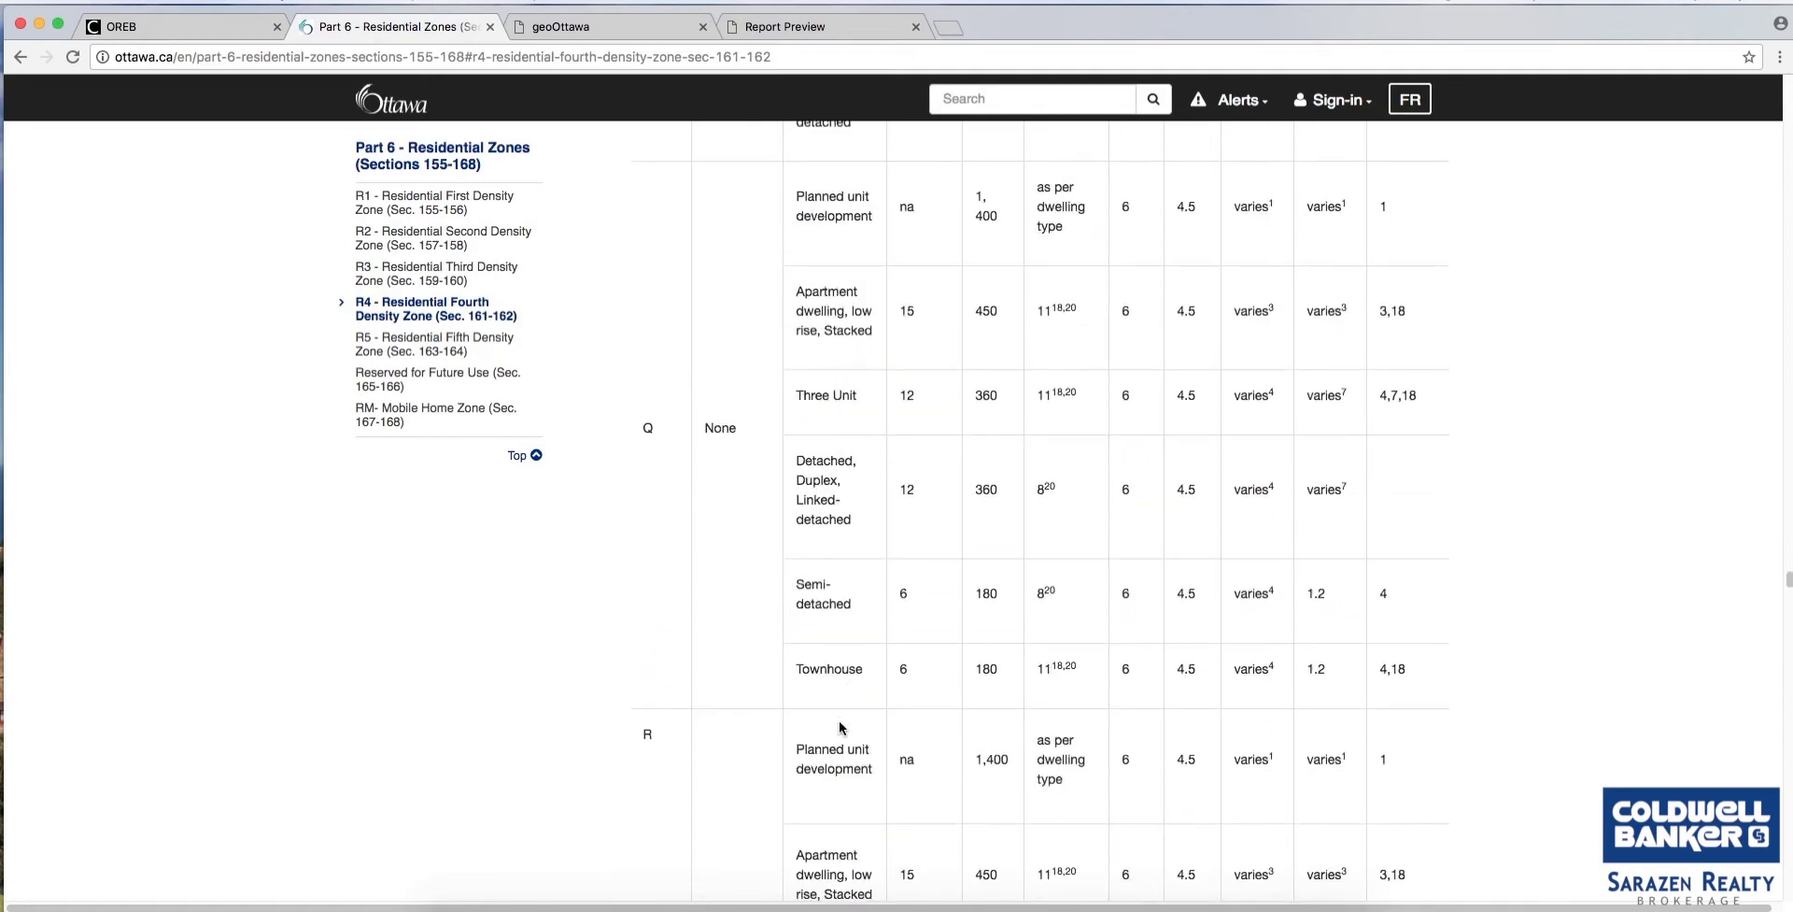
scroll(841, 722, "down", 10)
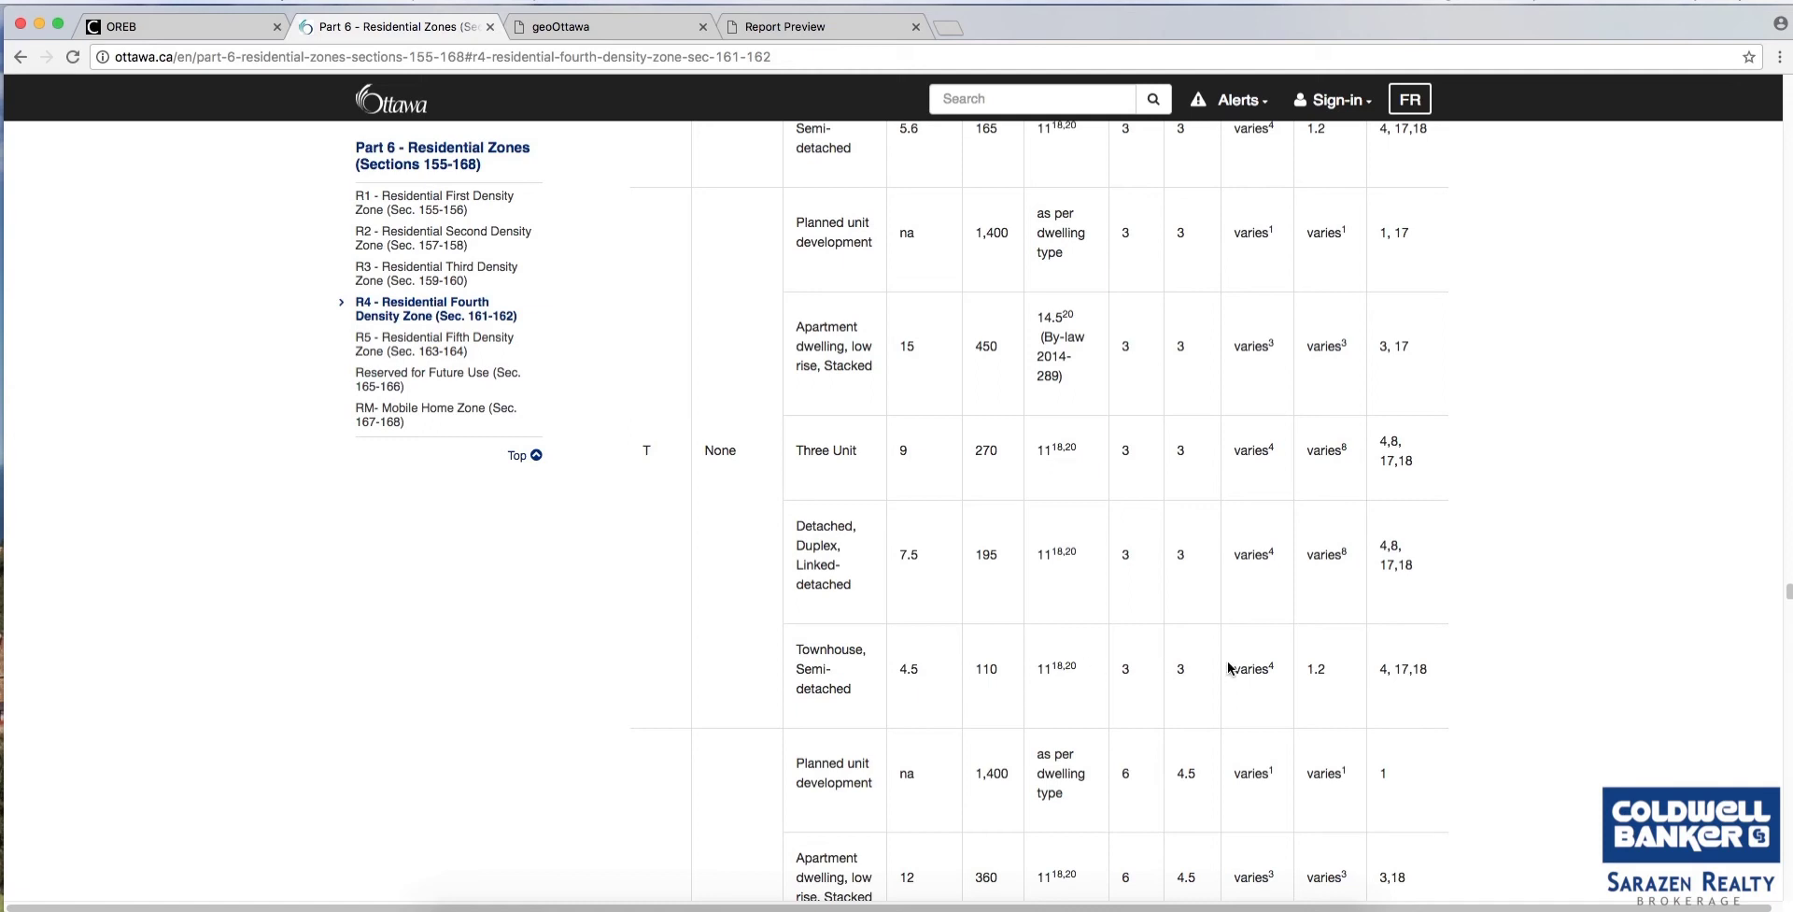
scroll(1229, 666, "down", 15)
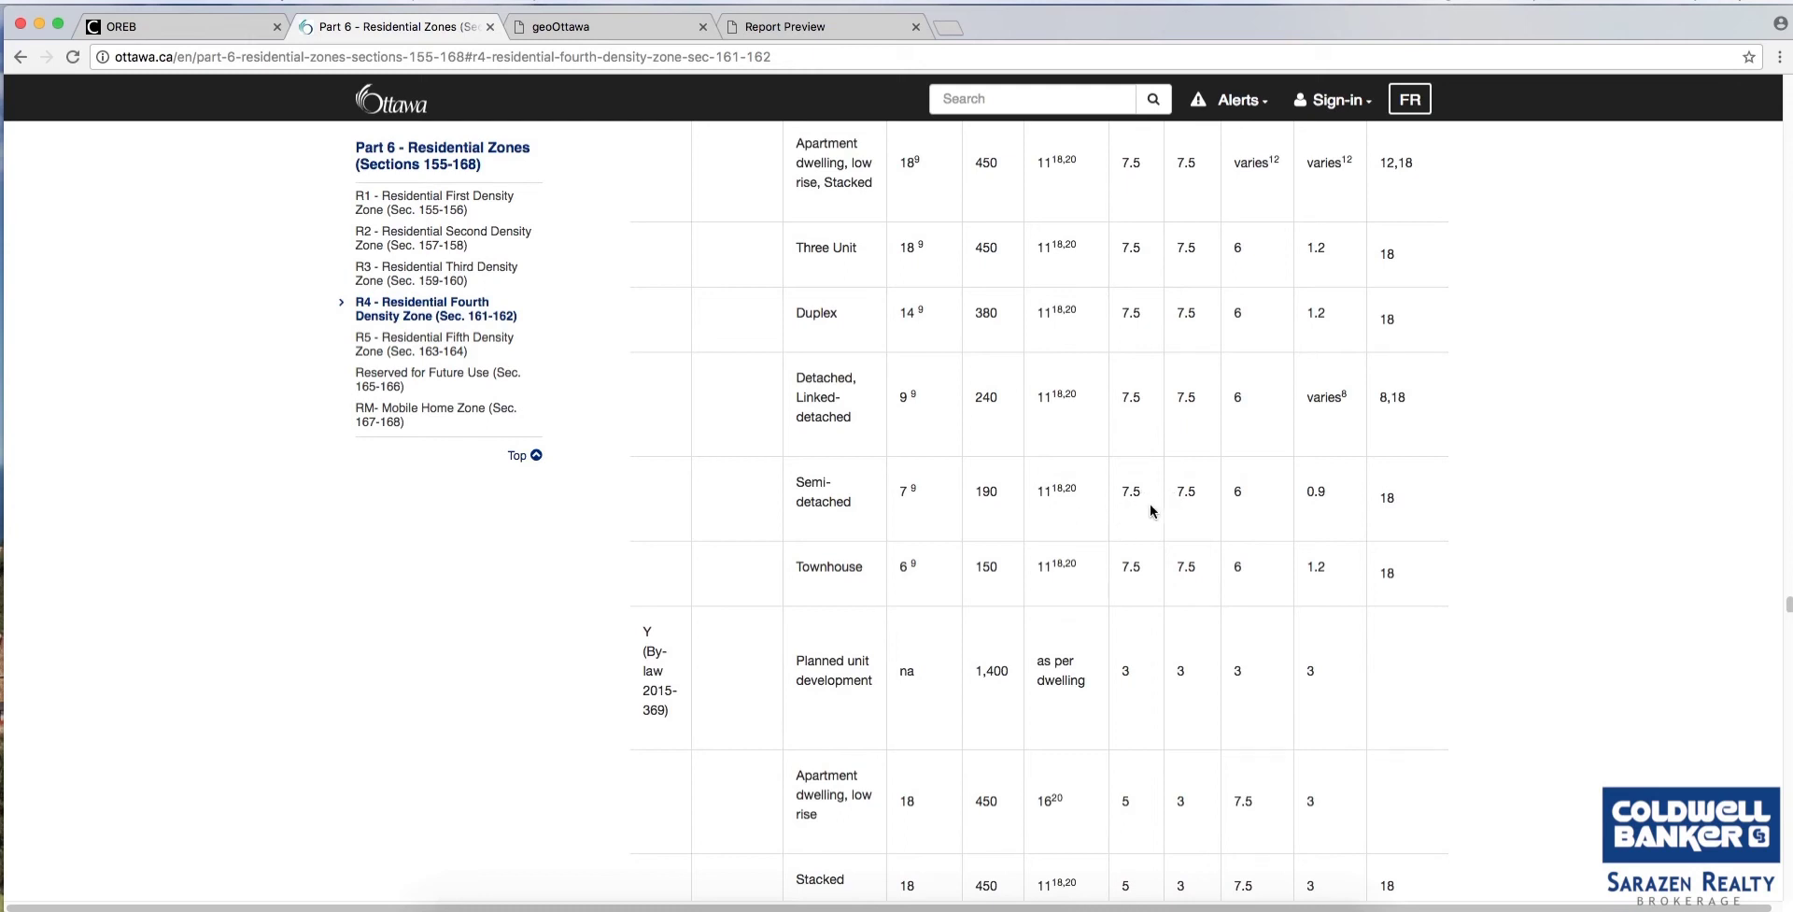
scroll(664, 624, "up", 5)
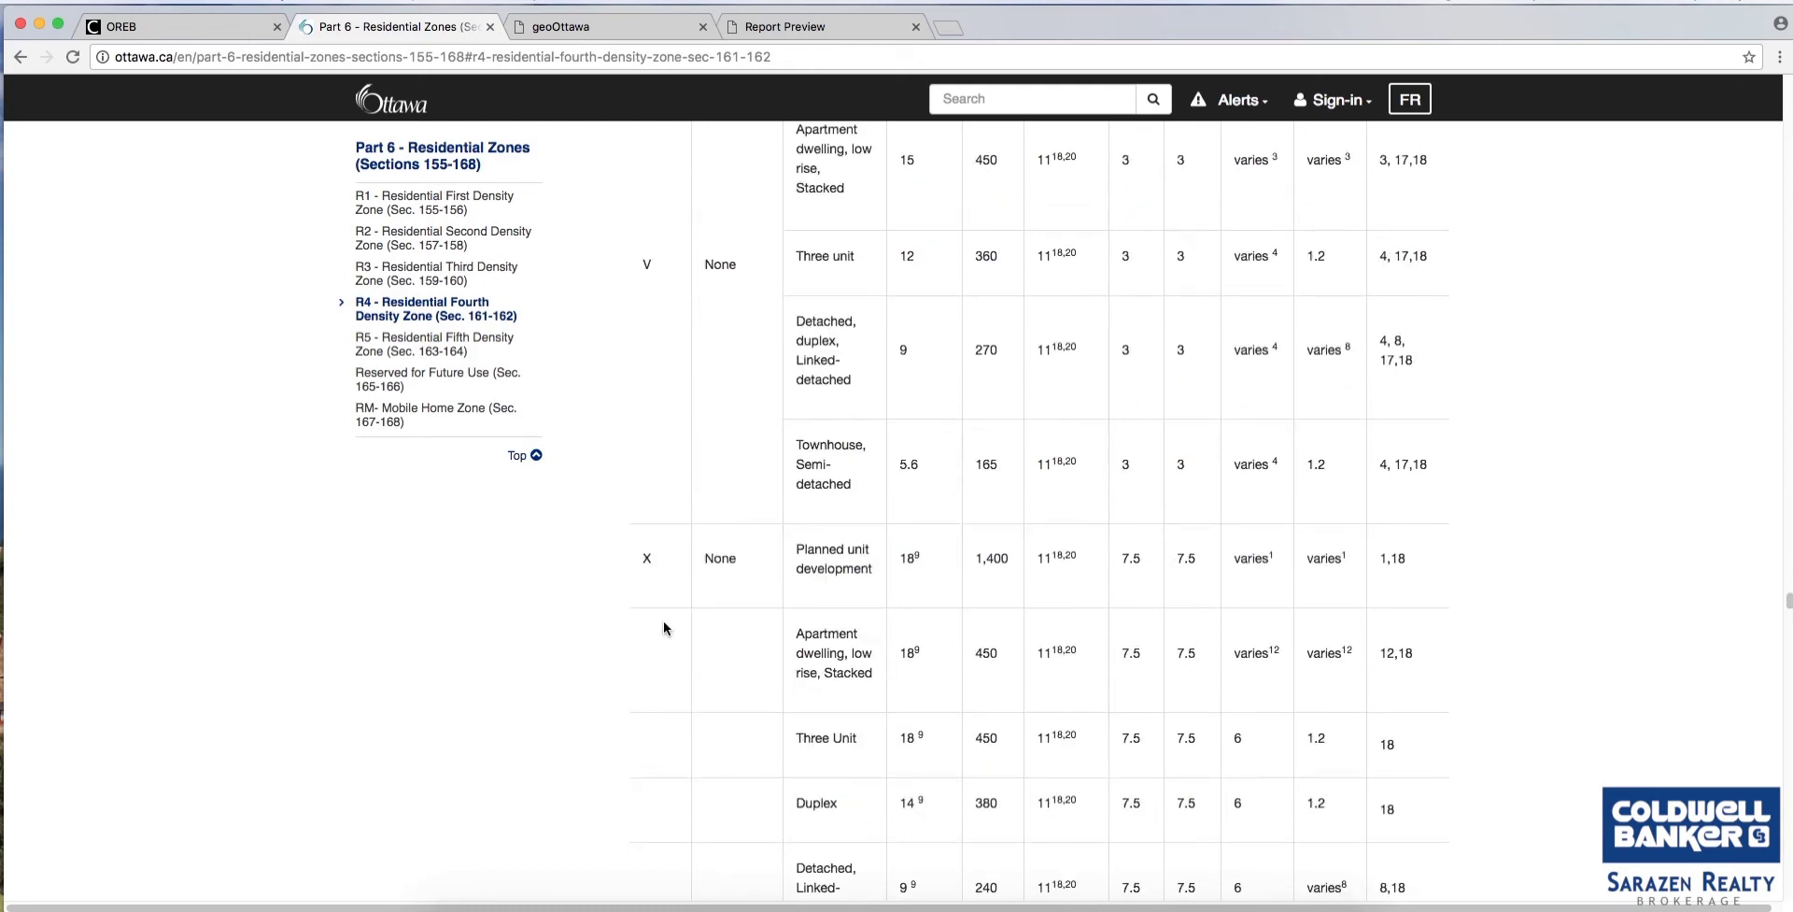
scroll(663, 626, "up", 4)
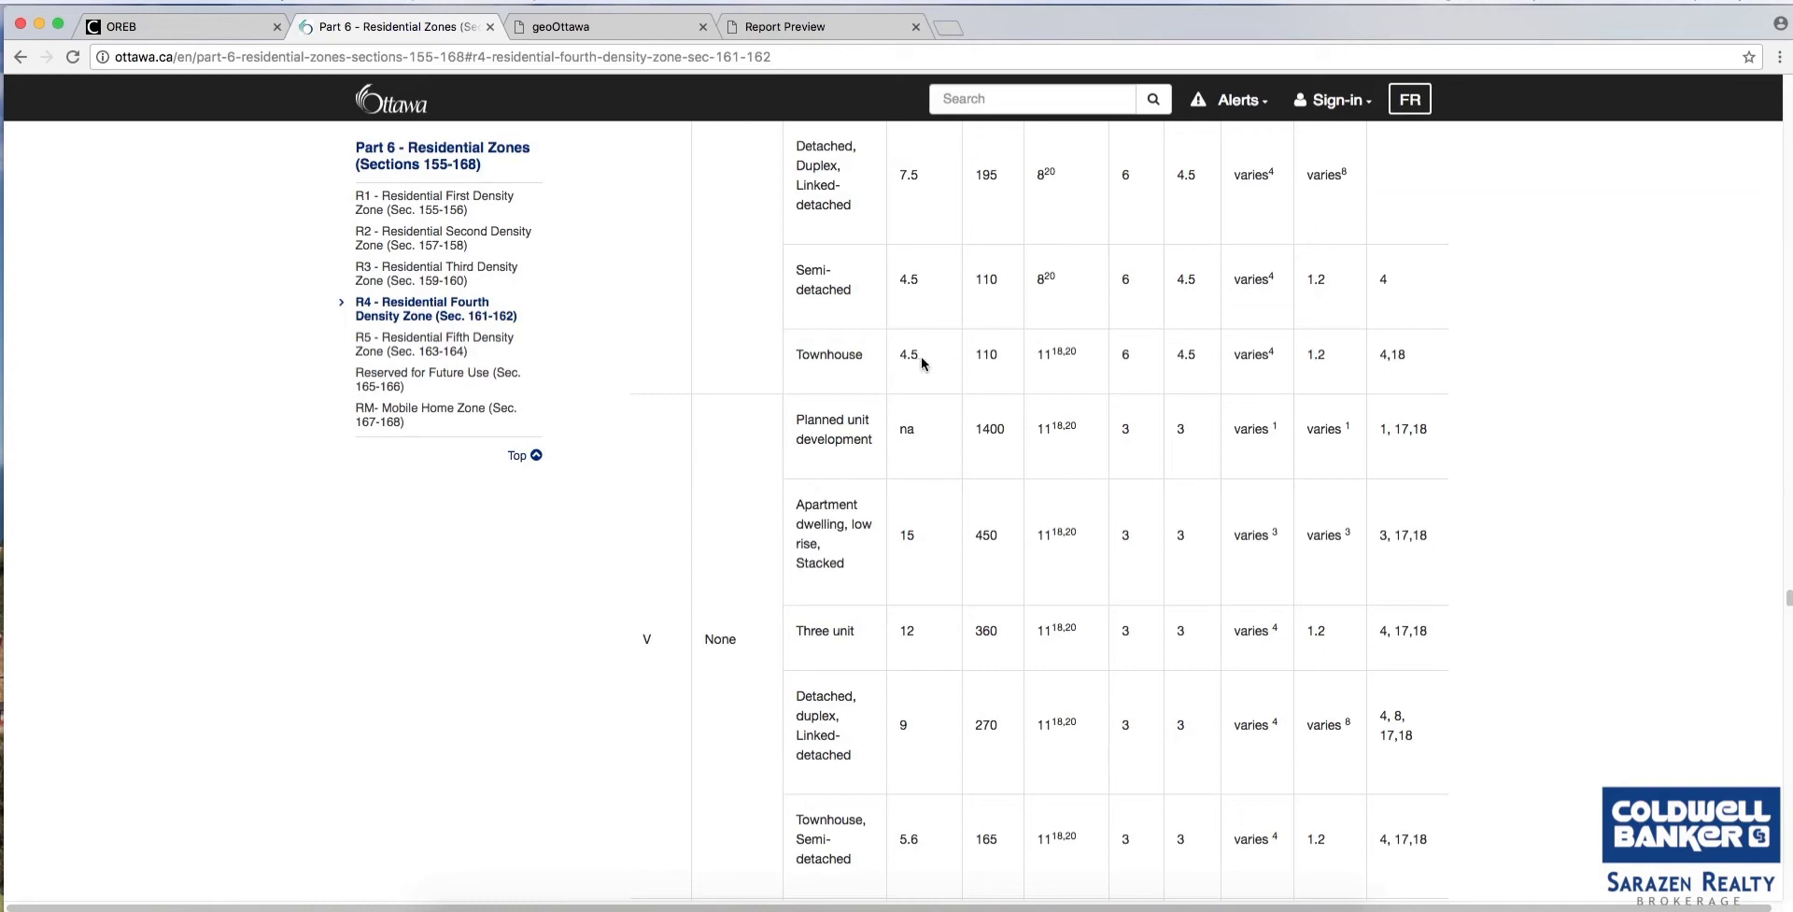
scroll(931, 375, "down", 1)
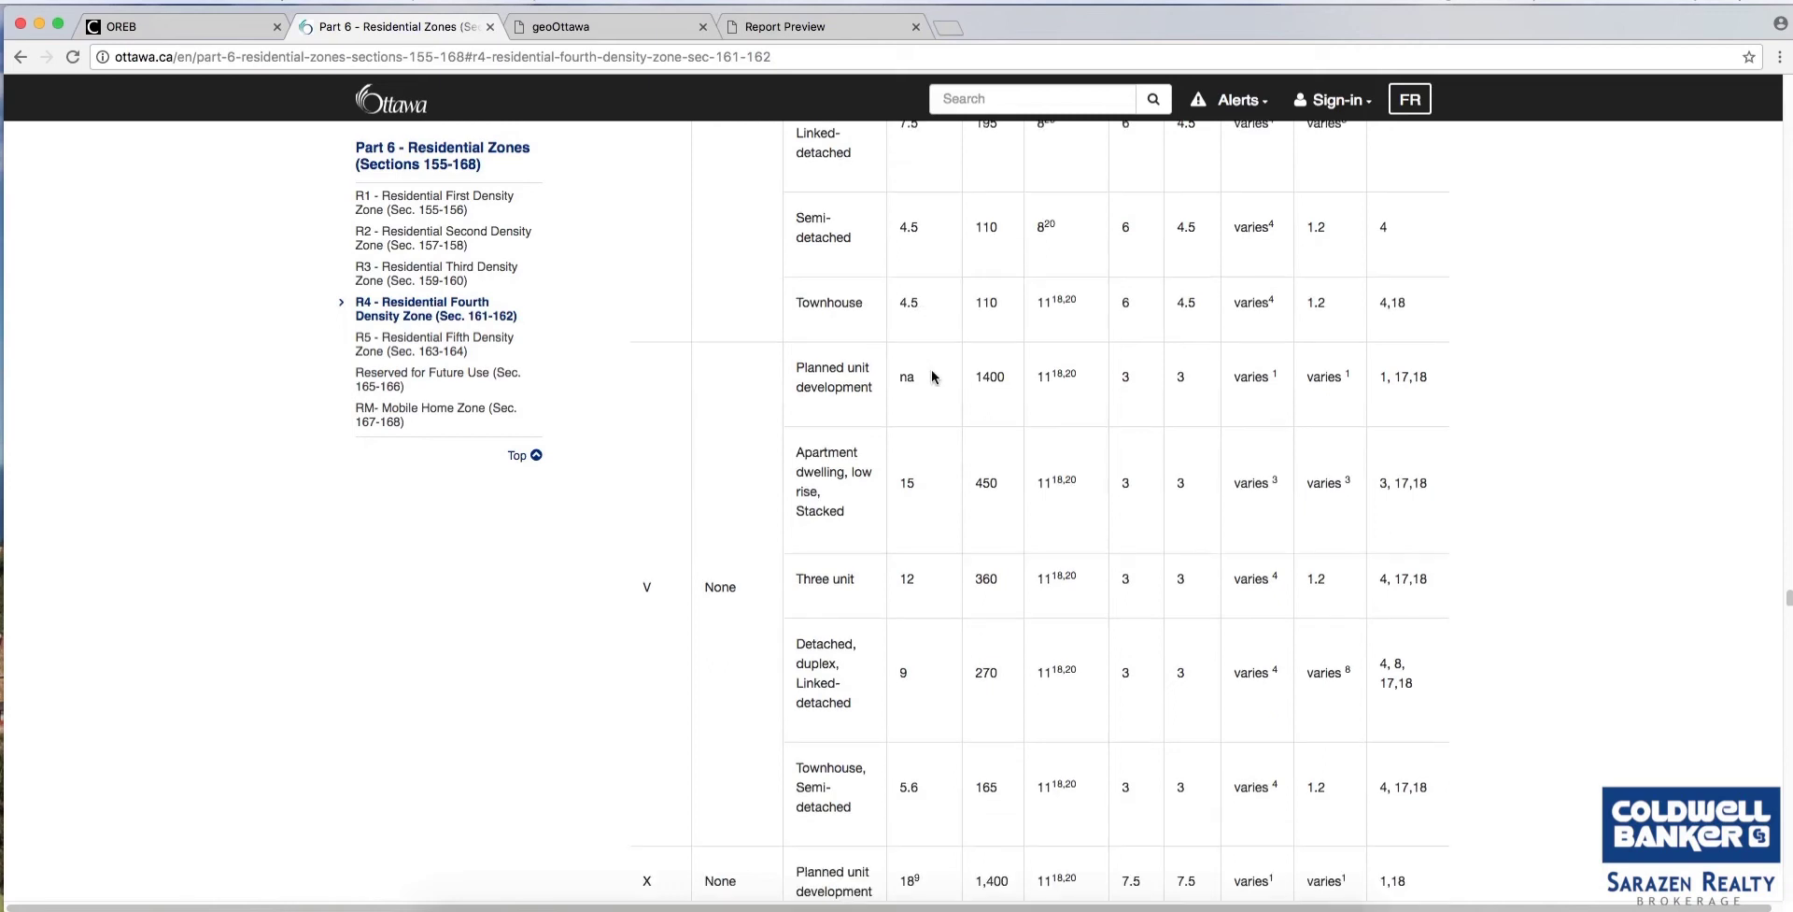
scroll(932, 376, "down", 10)
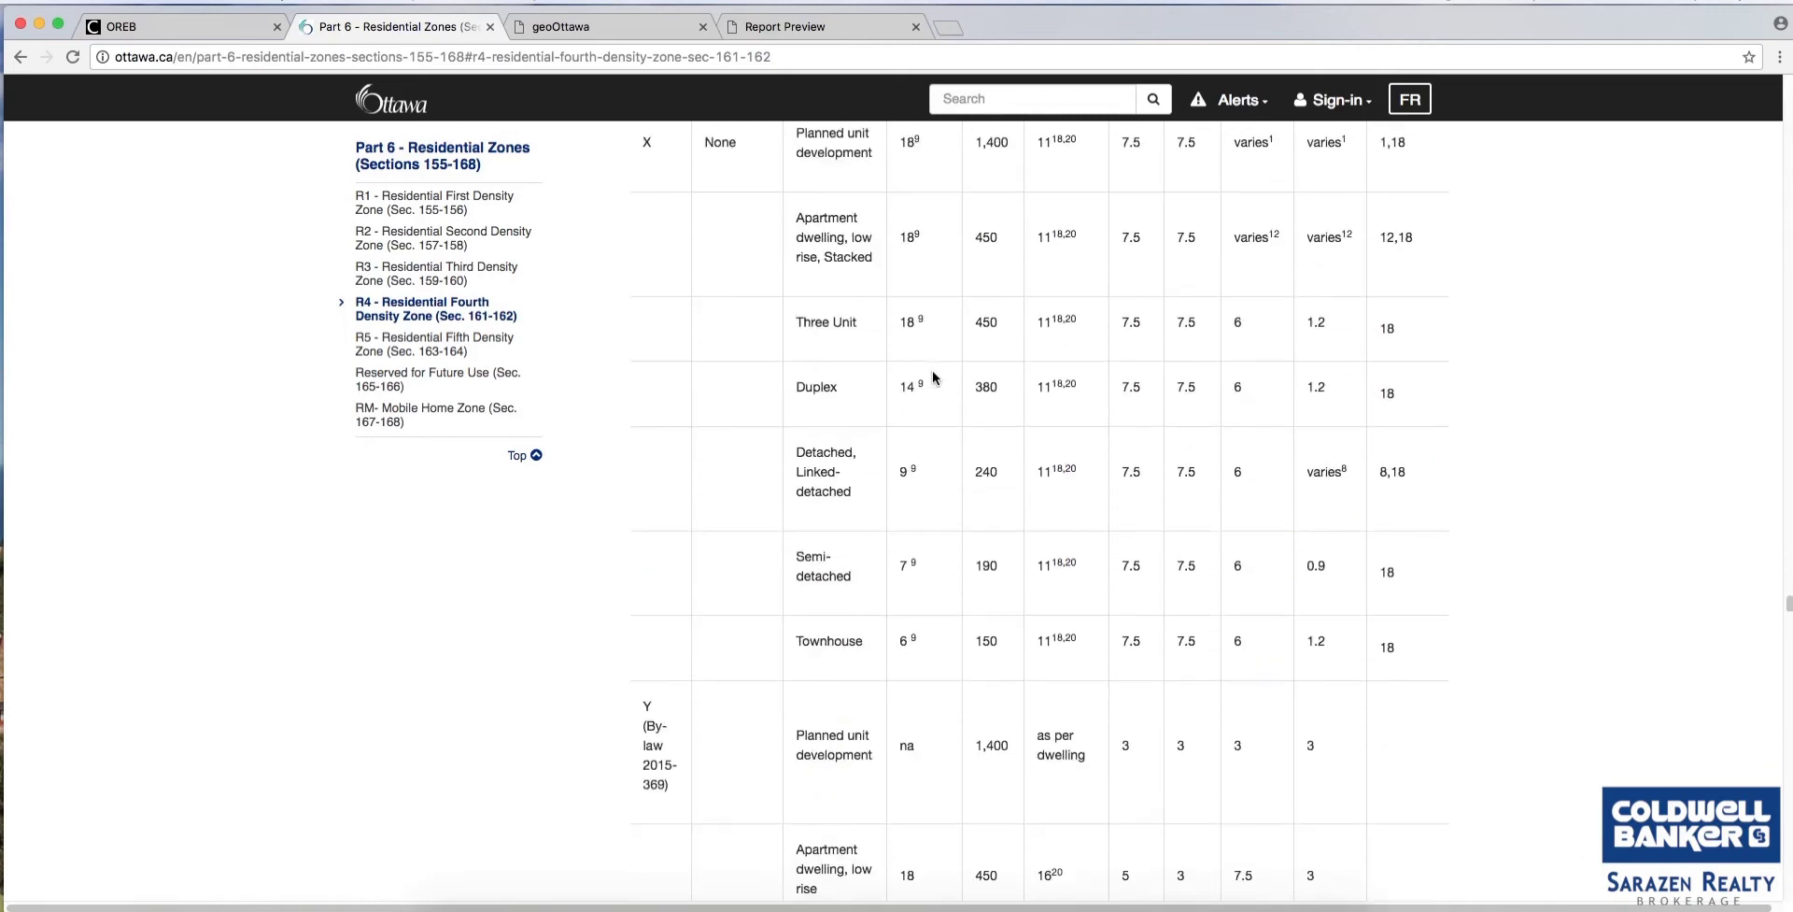
scroll(932, 376, "down", 6)
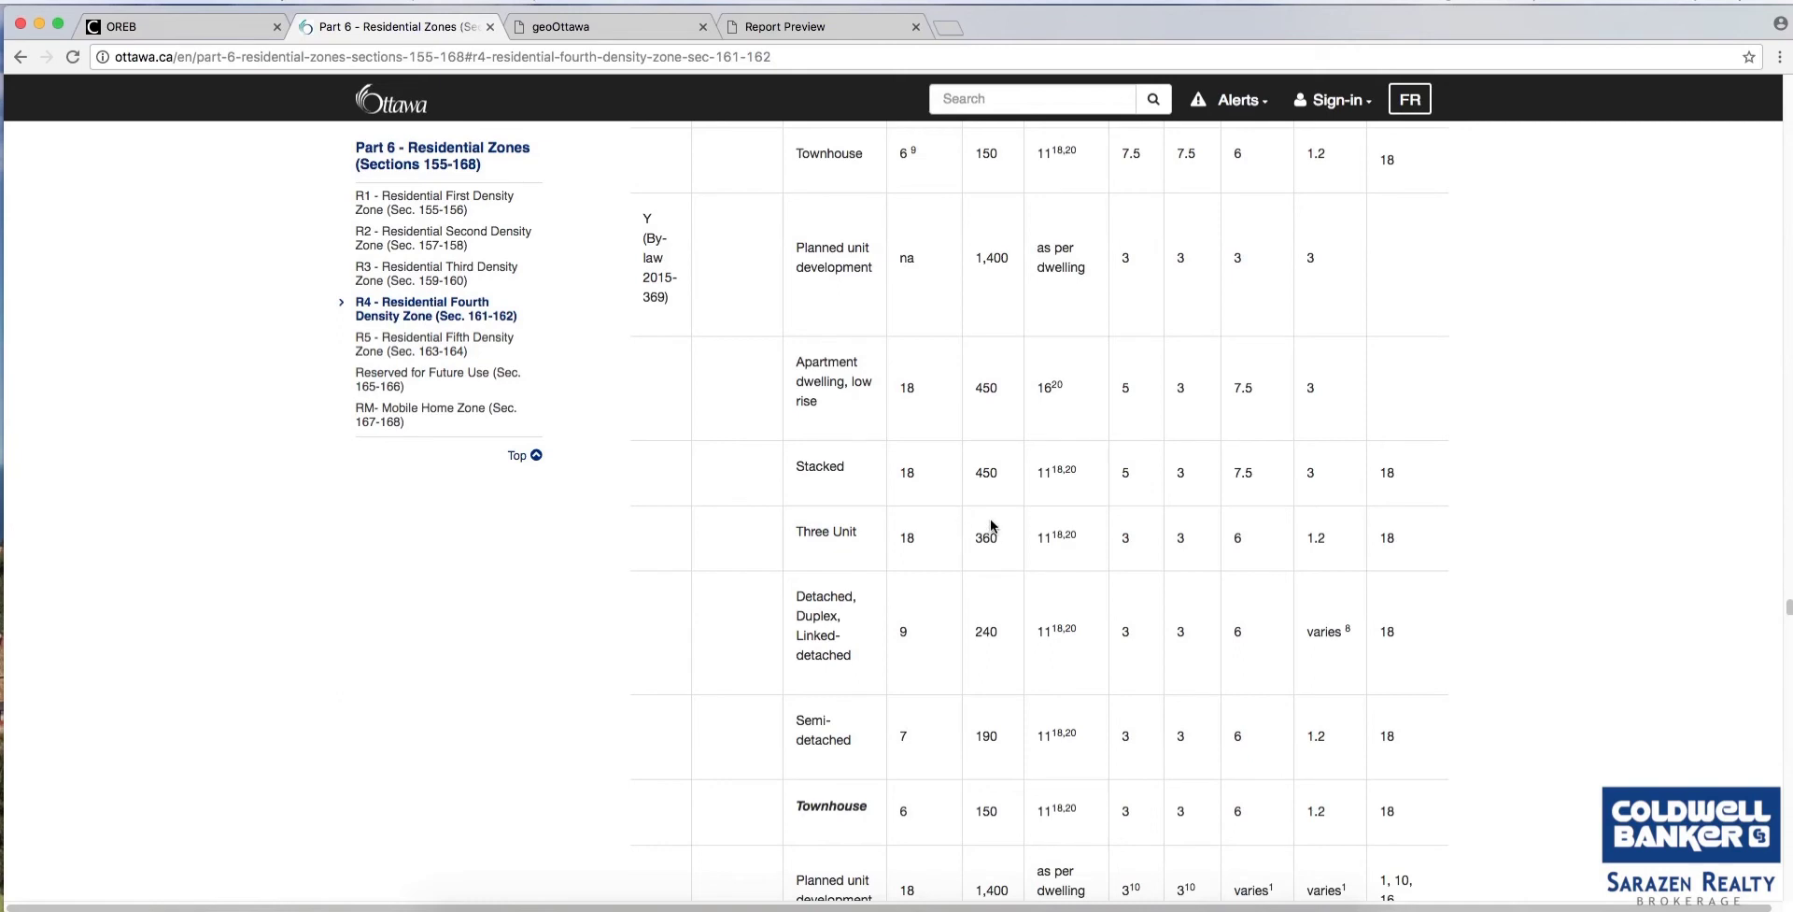
scroll(992, 525, "down", 3)
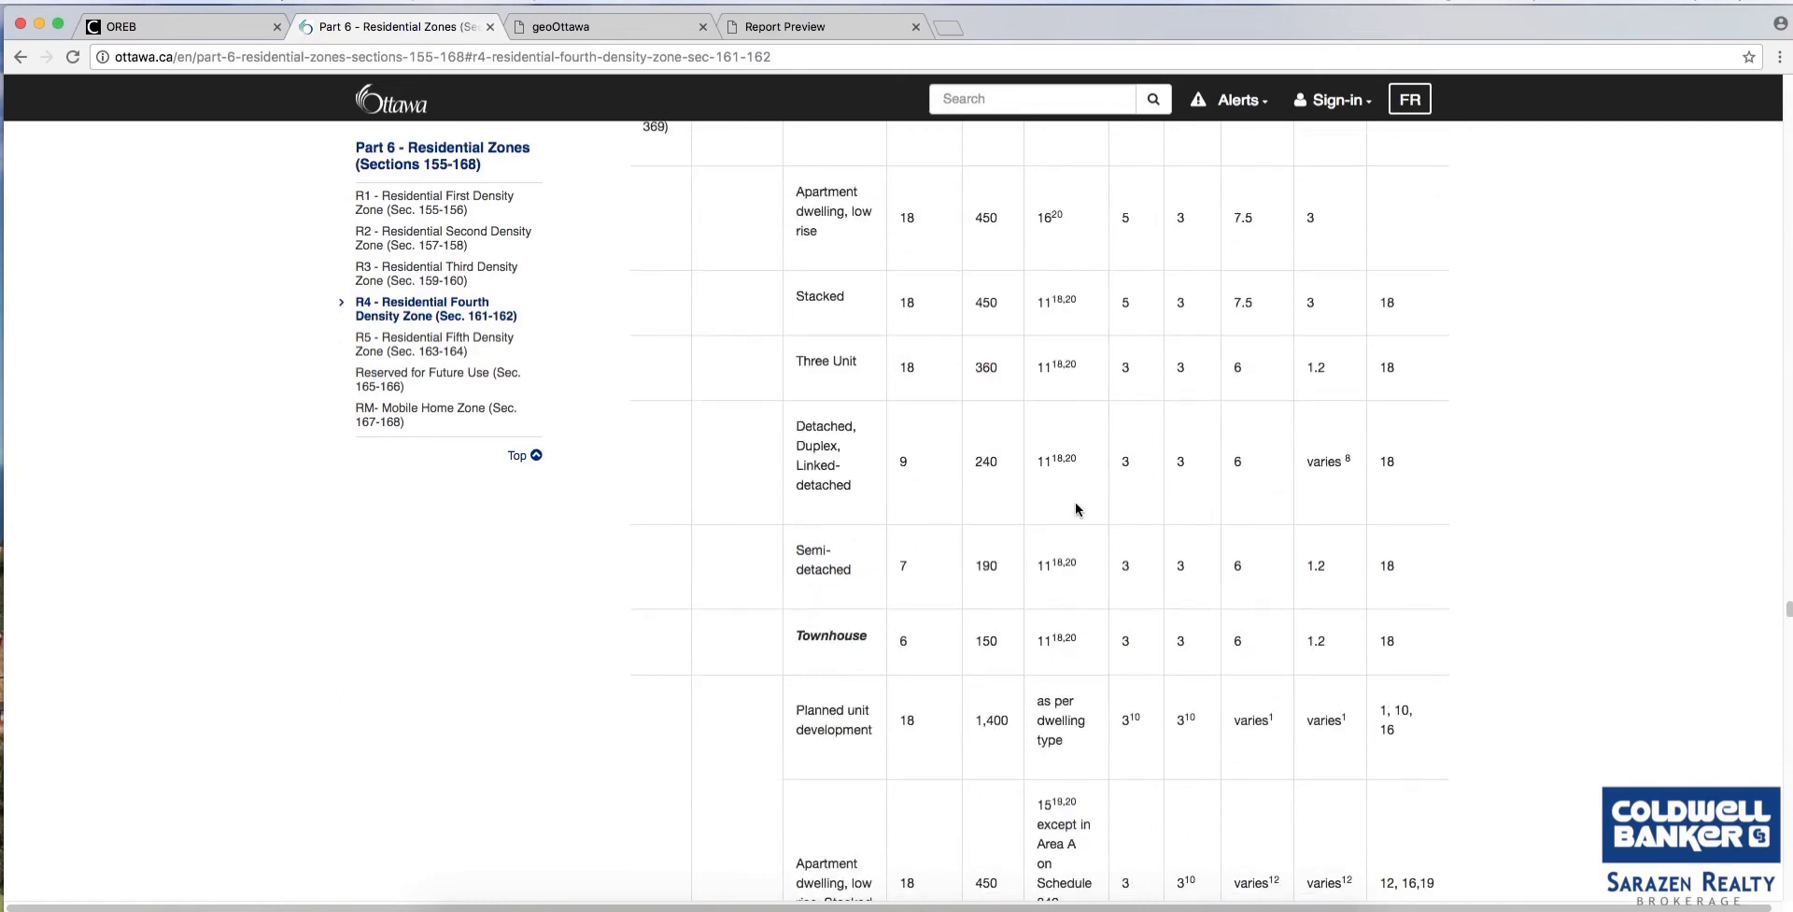
scroll(1075, 509, "down", 1)
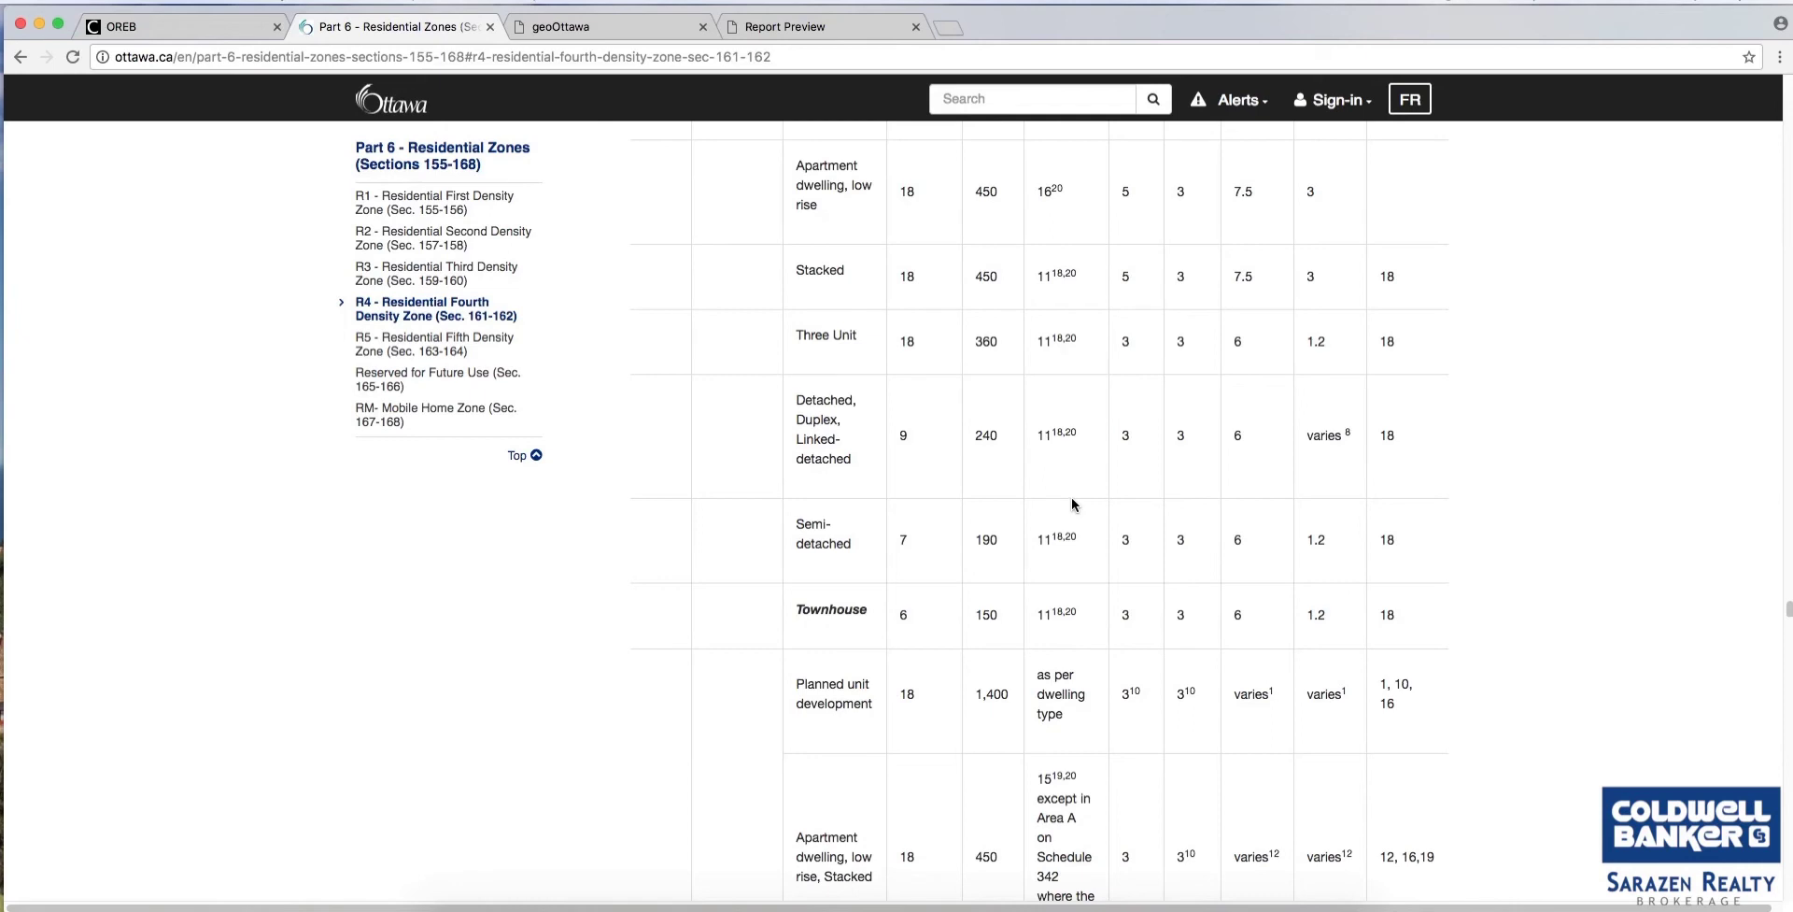
scroll(1072, 497, "down", 18)
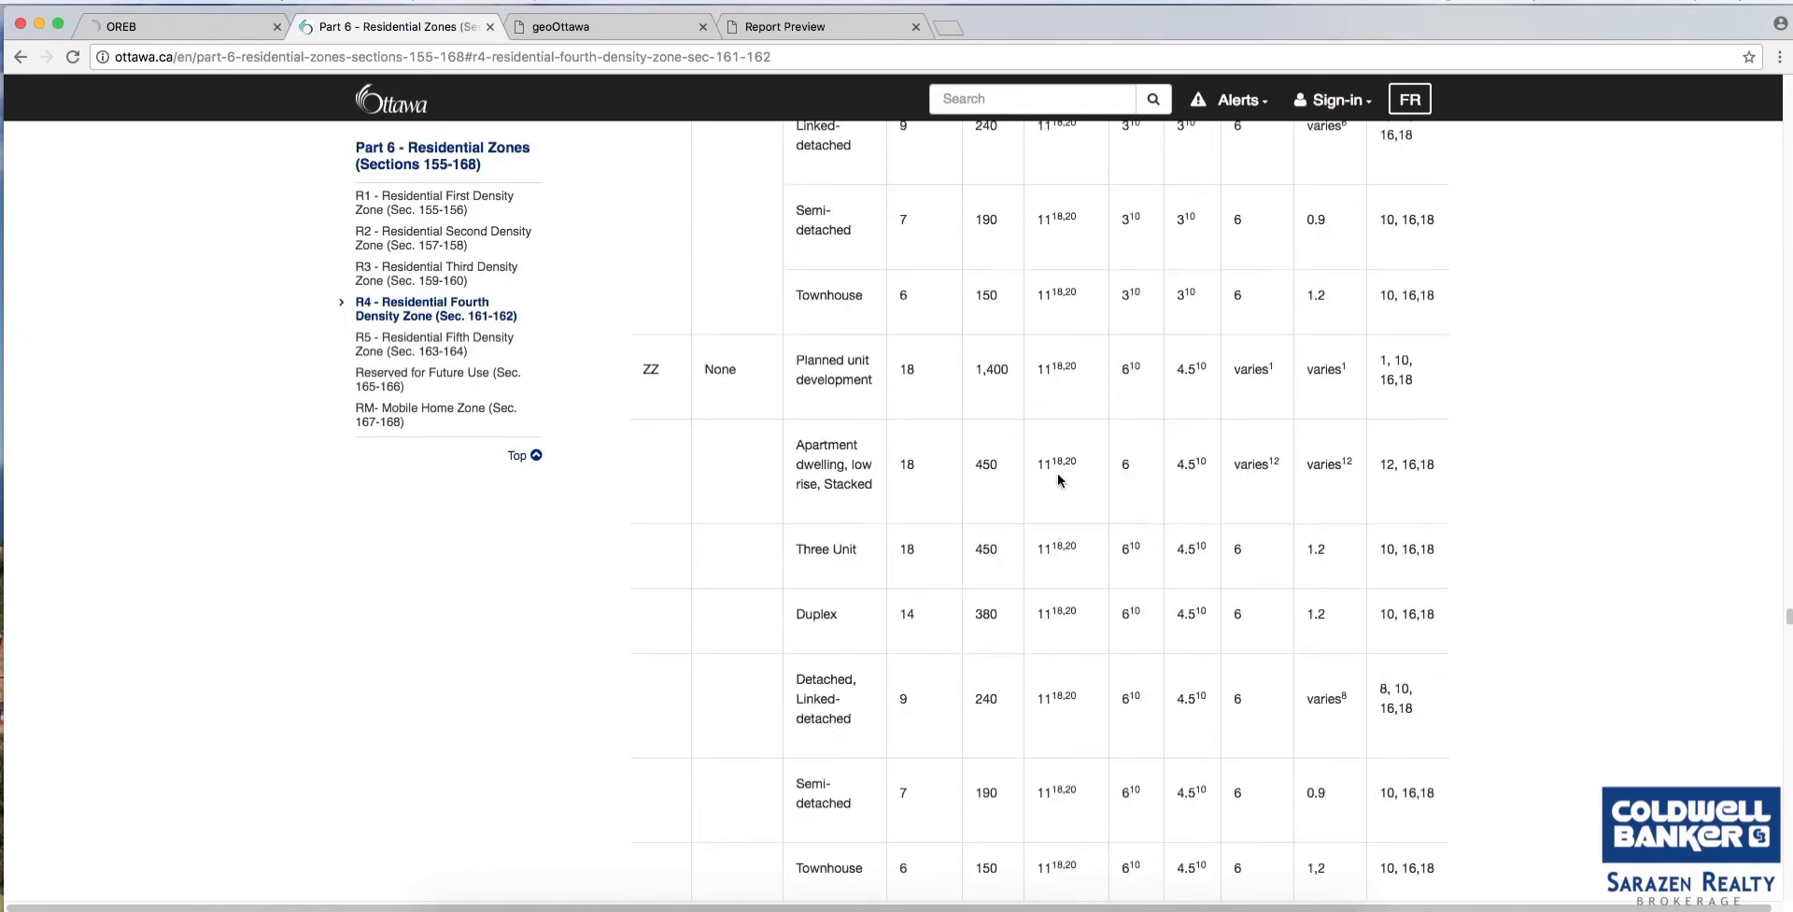
scroll(1058, 476, "down", 3)
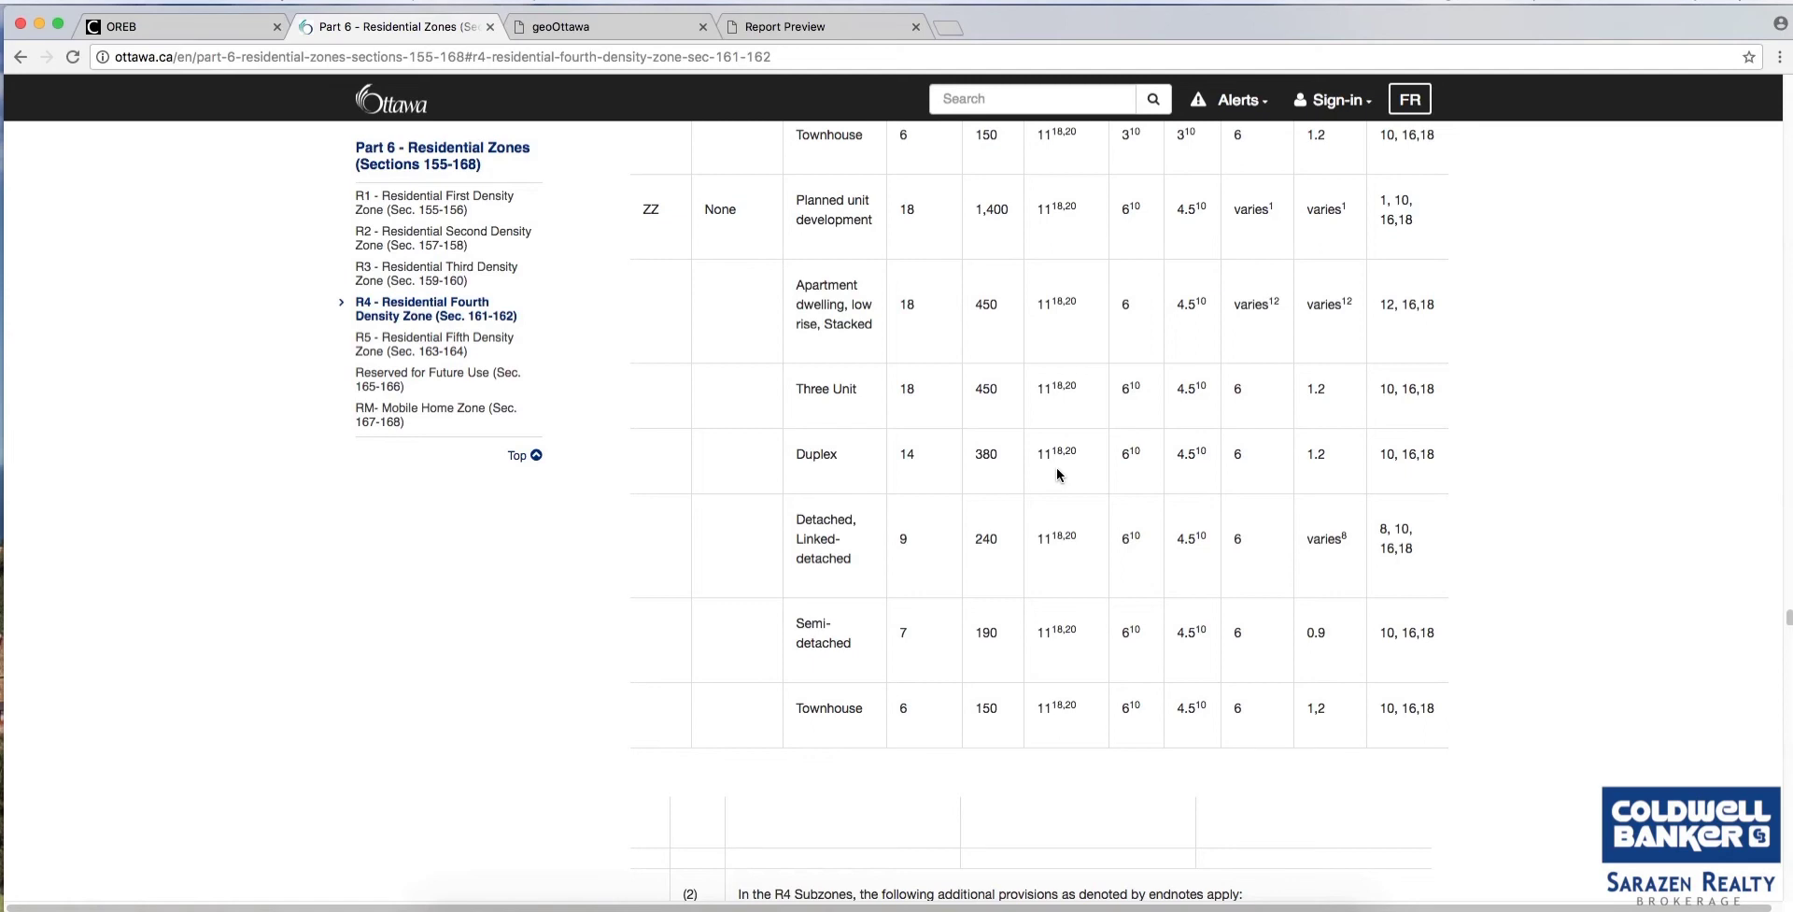
scroll(1056, 474, "down", 3)
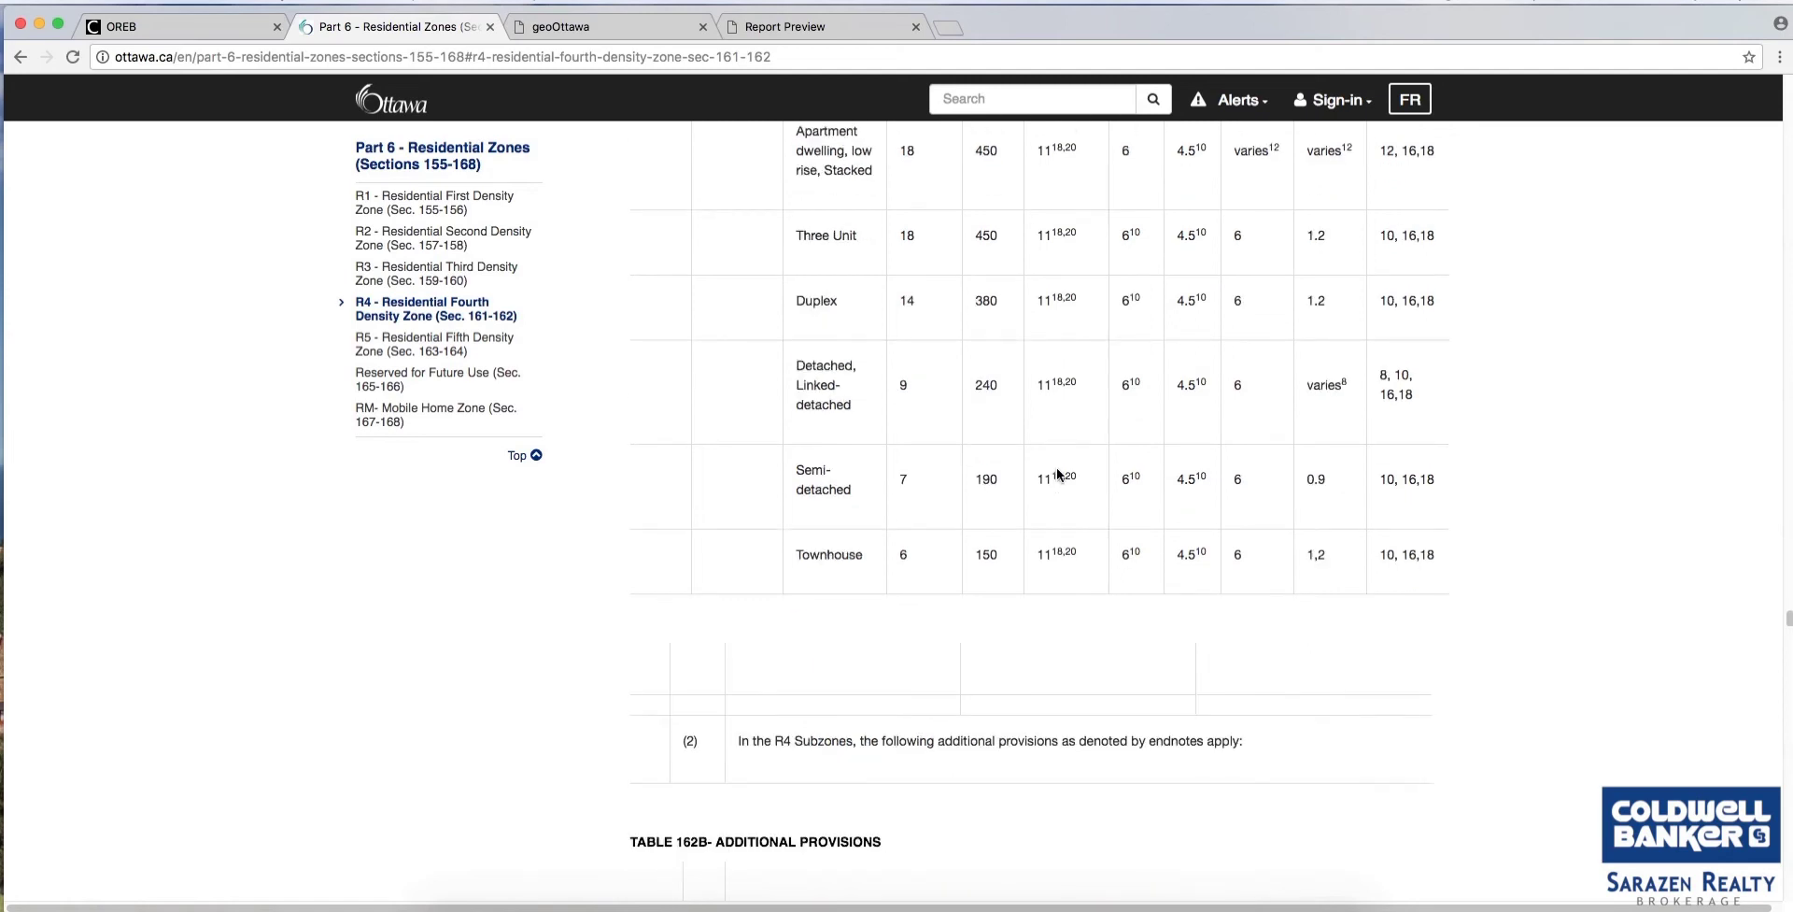
scroll(1057, 470, "up", 15)
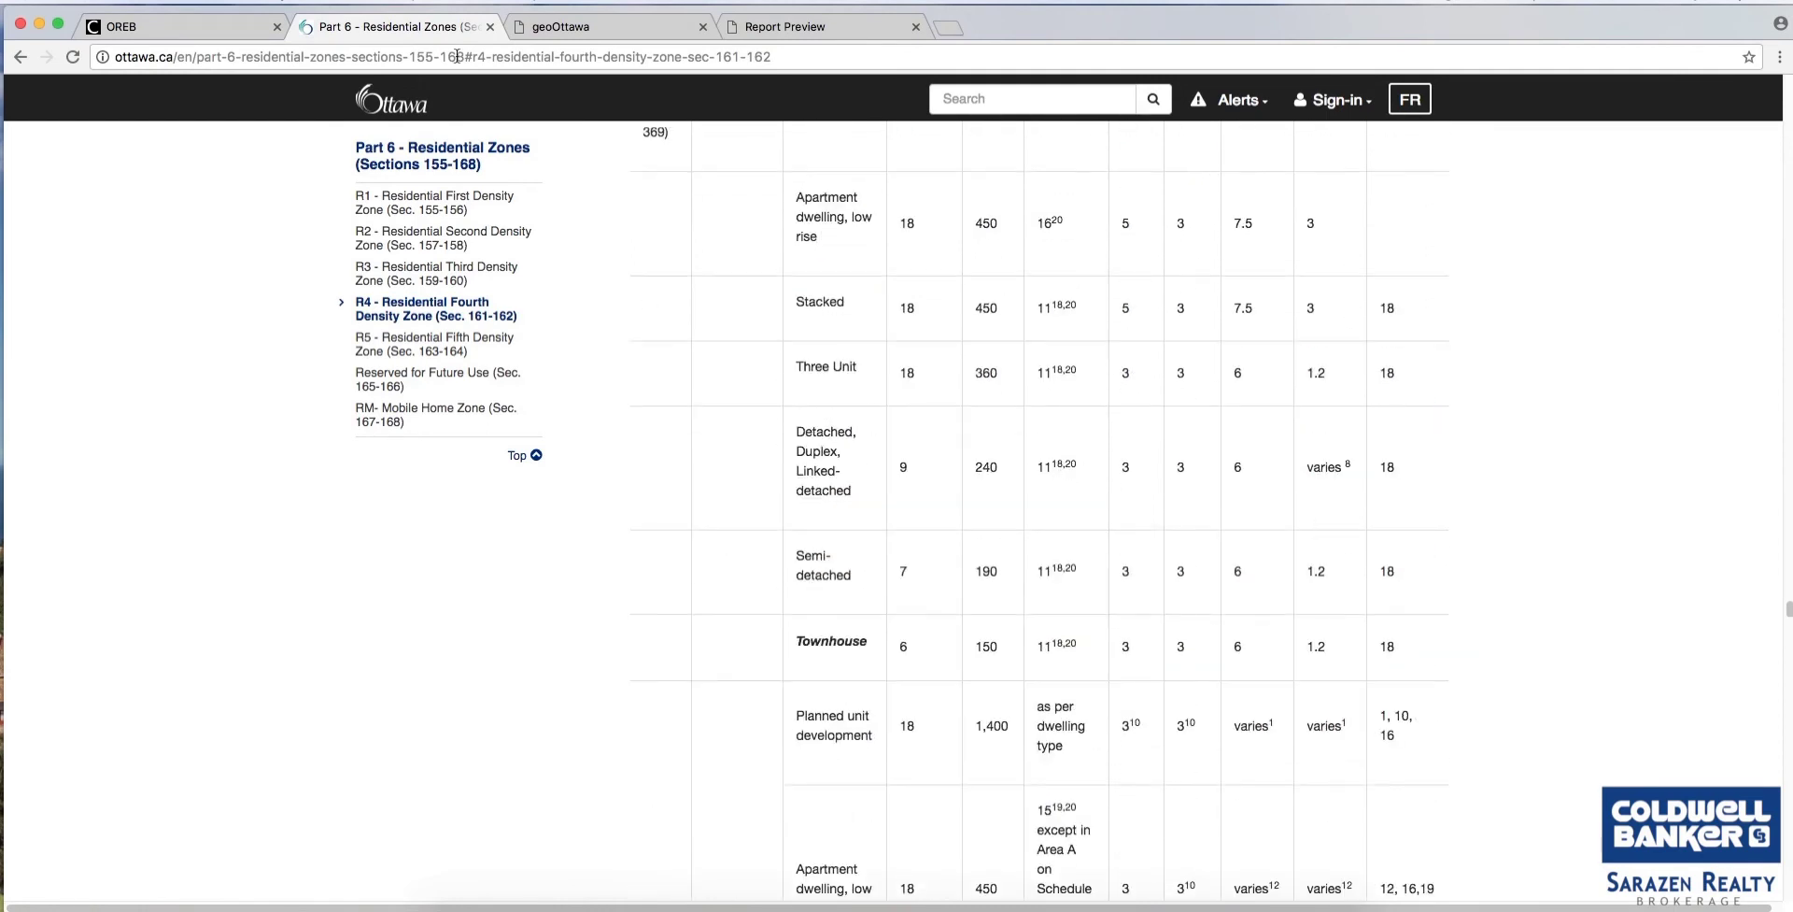
left_click(543, 37)
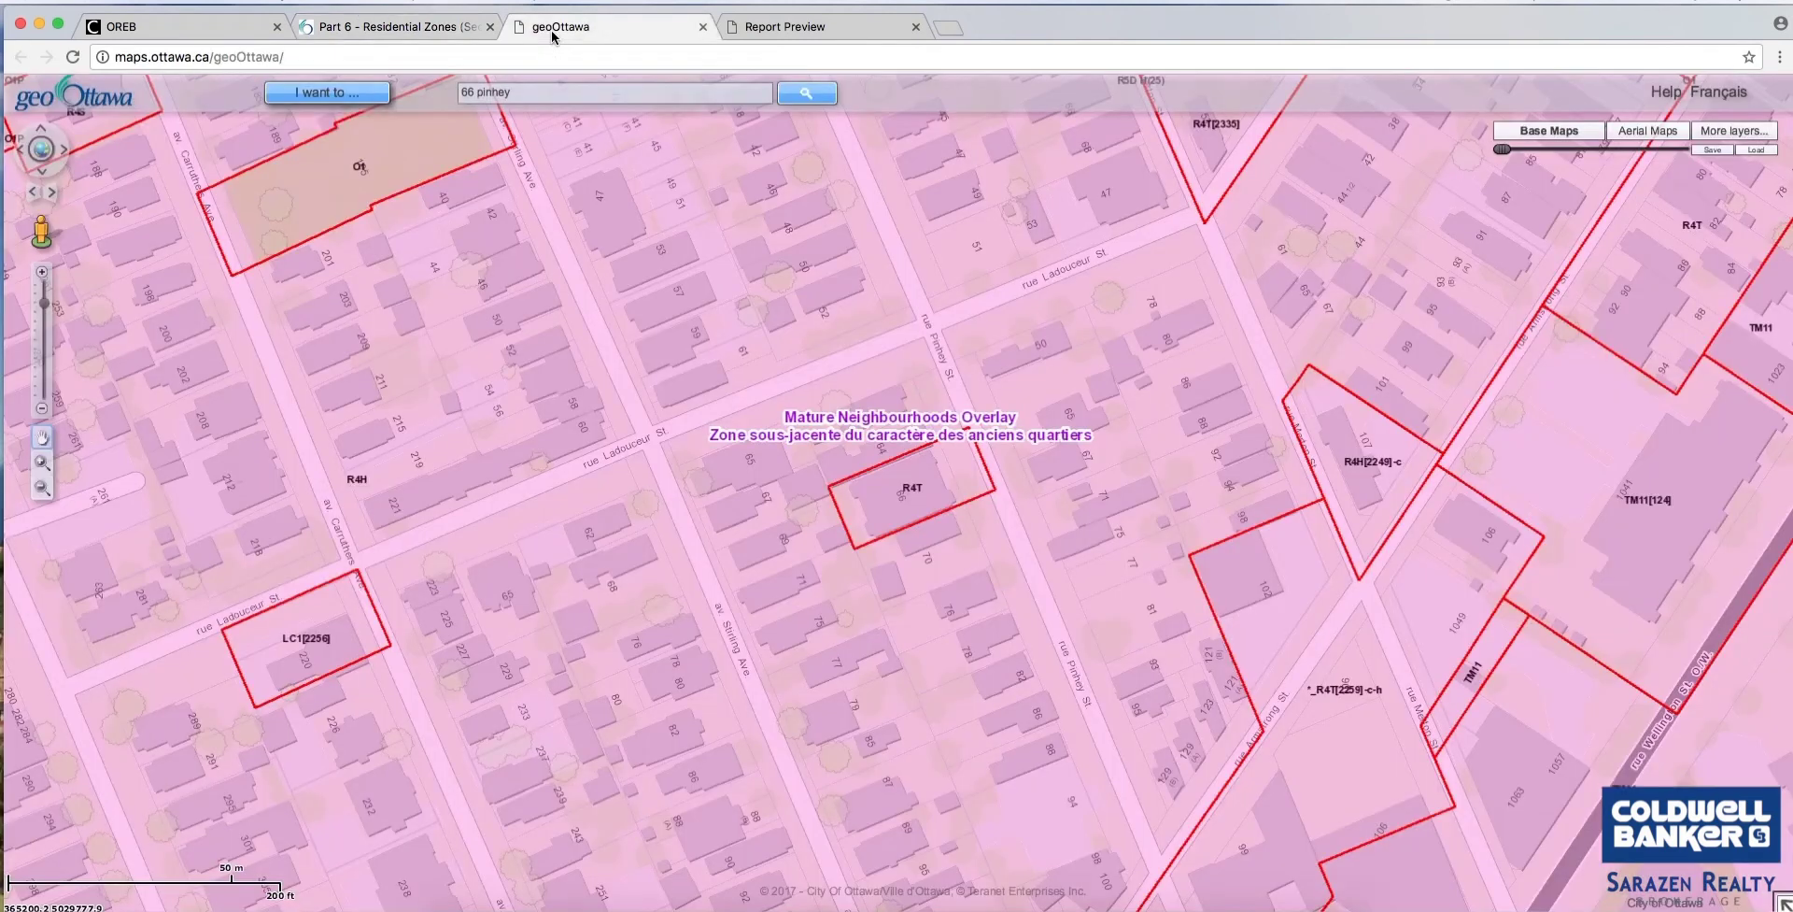
left_click(941, 568)
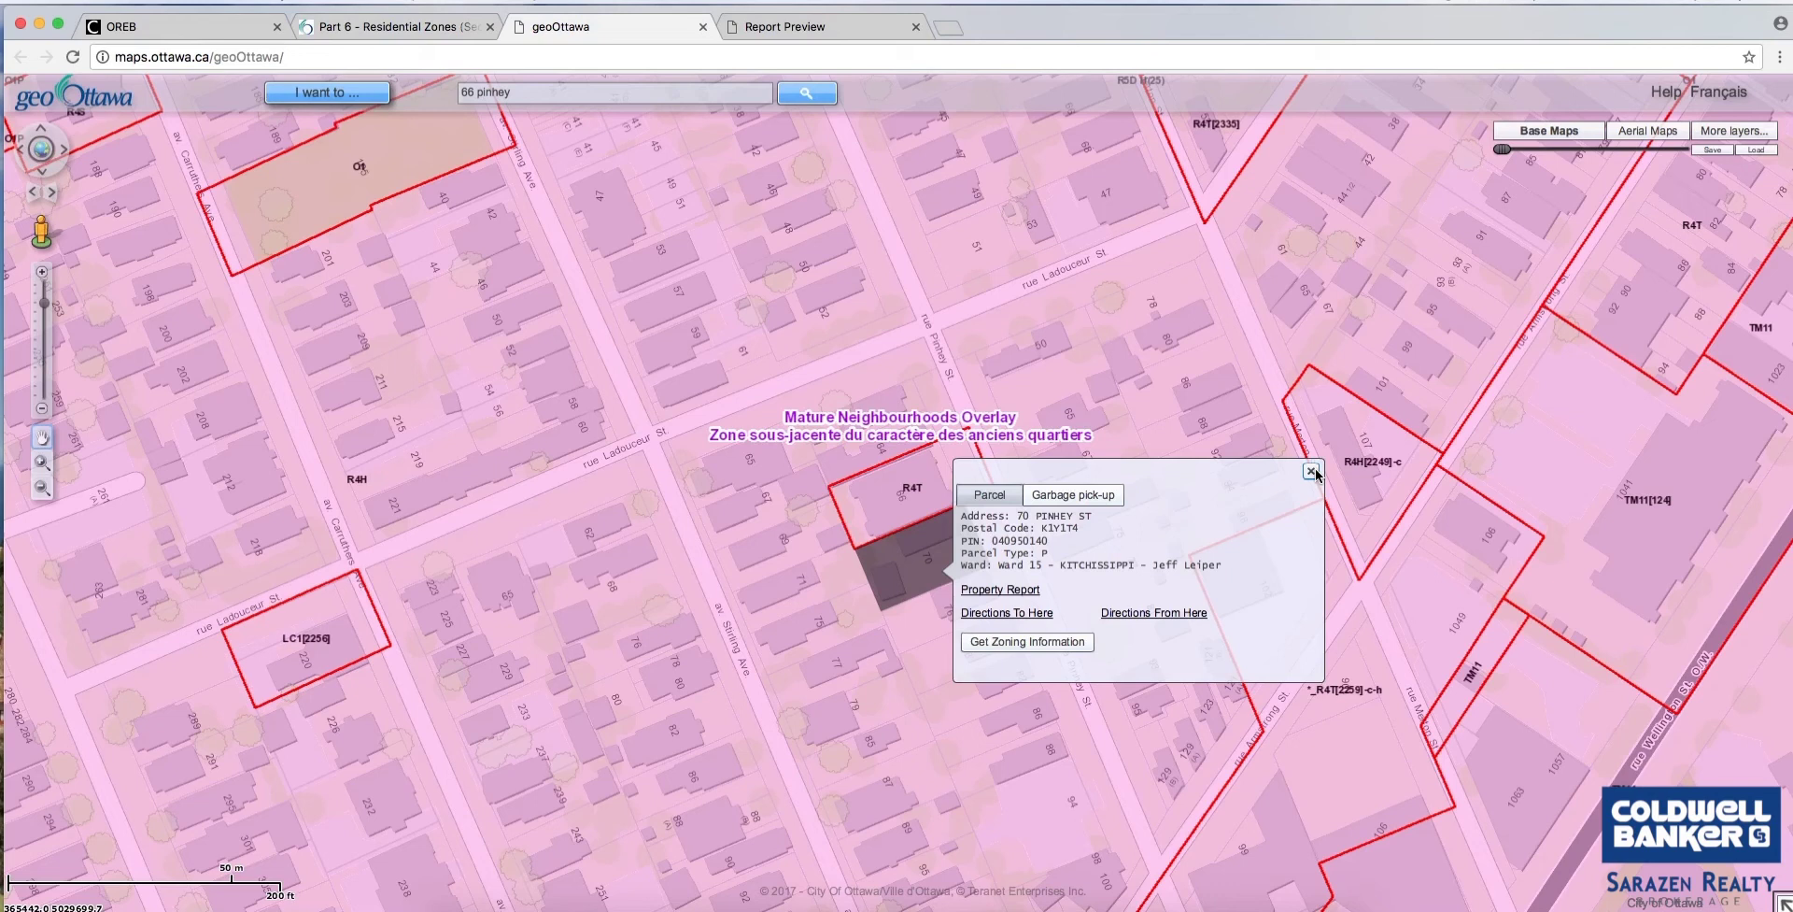
left_click(1311, 472)
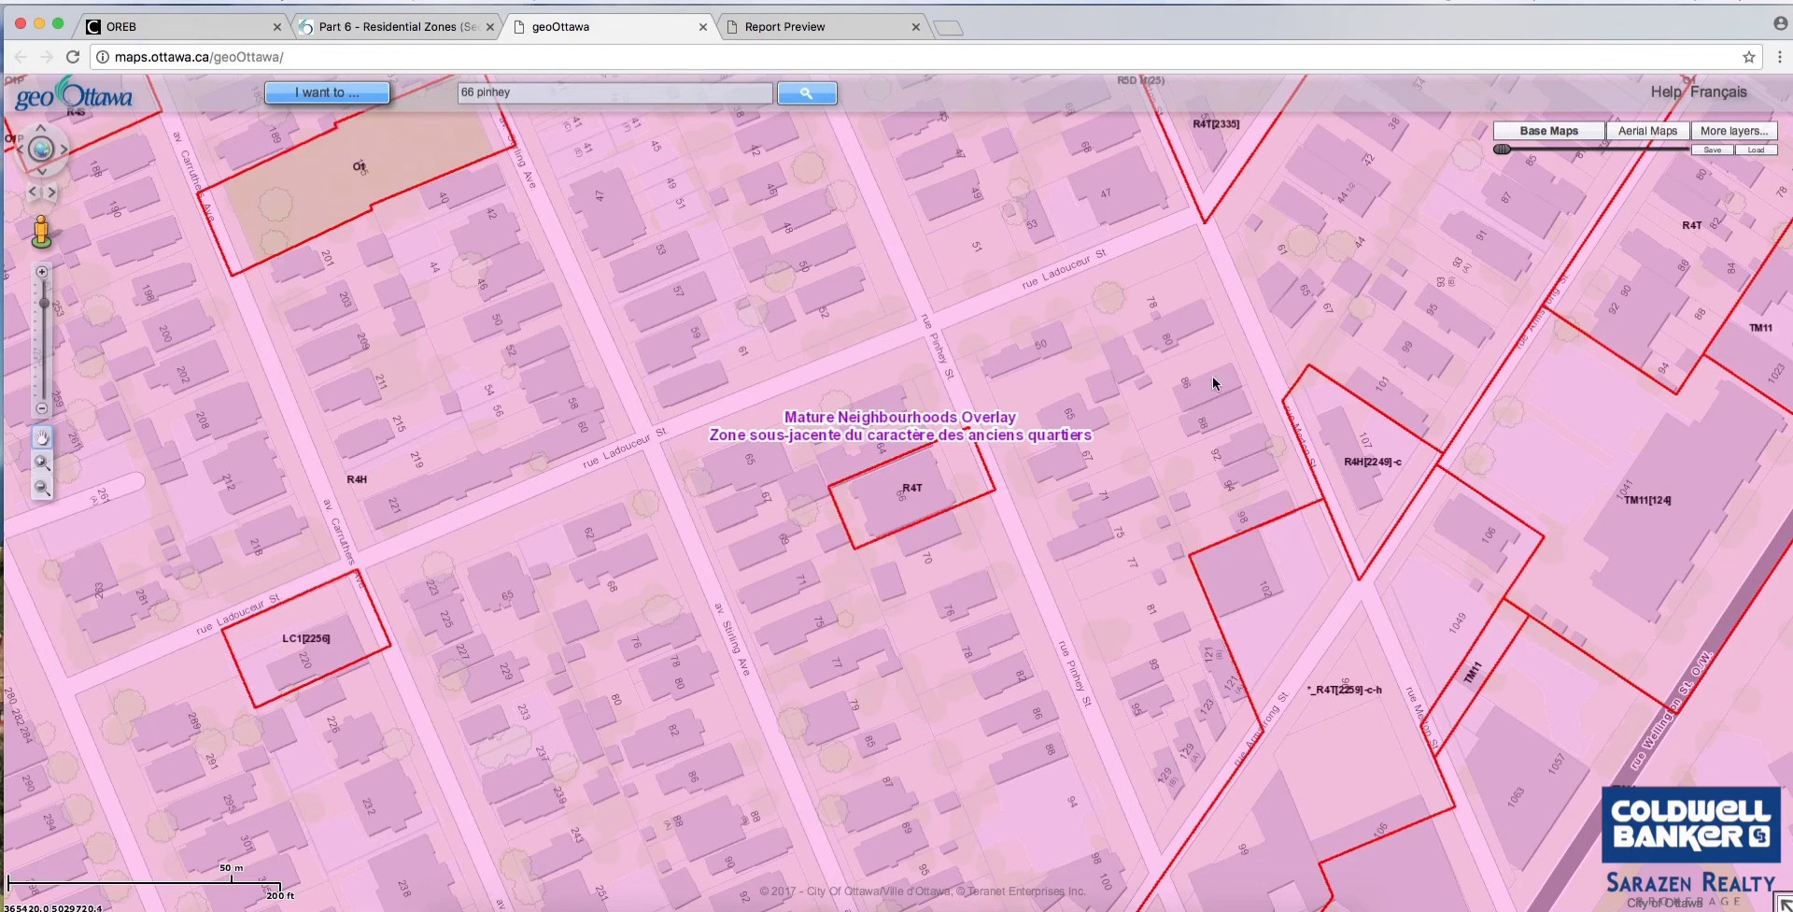
left_click_drag(1221, 441, 1052, 580)
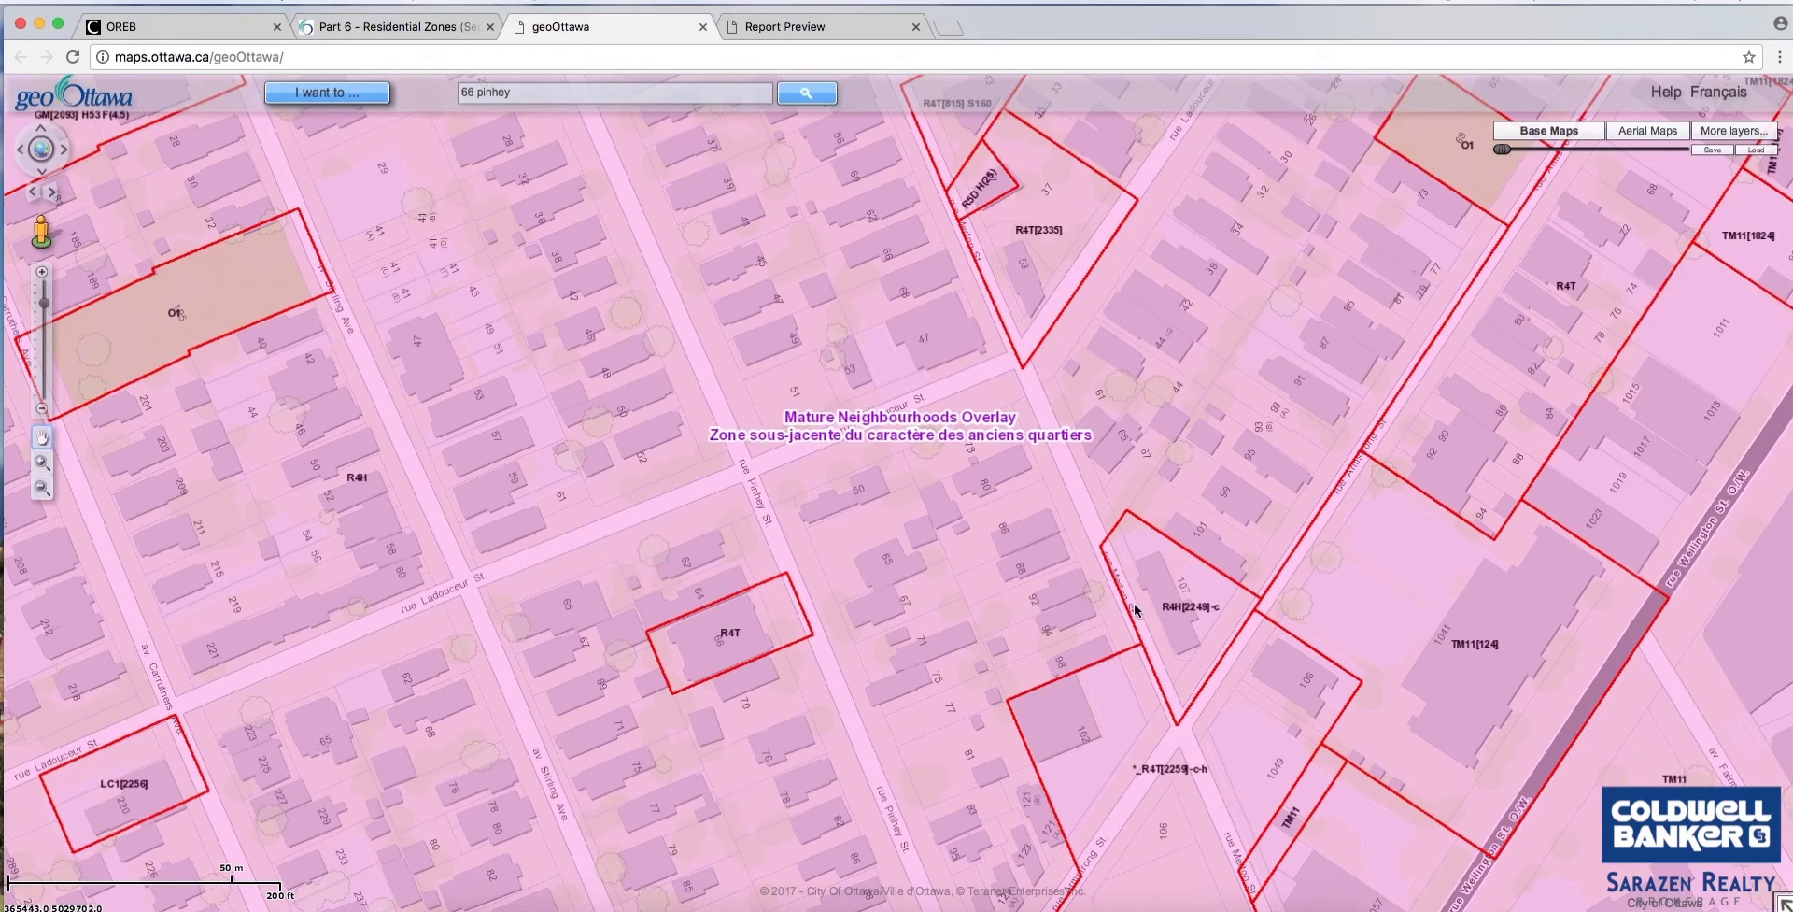
left_click_drag(1088, 505, 1099, 329)
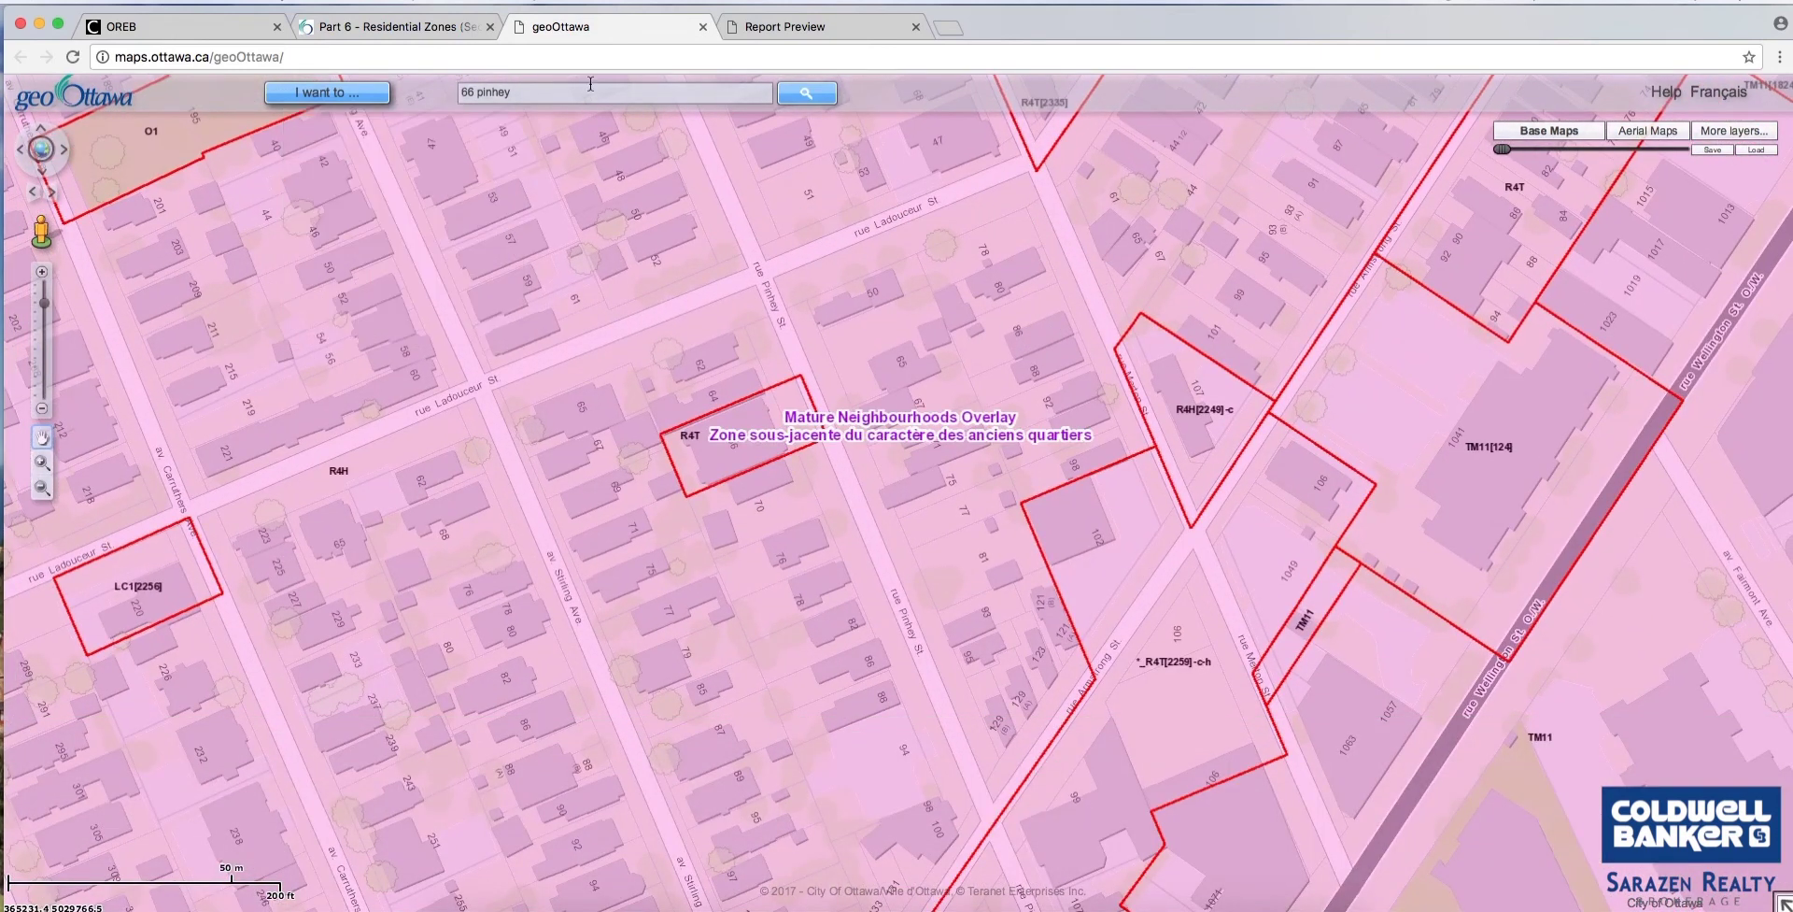
left_click_drag(524, 93, 449, 111)
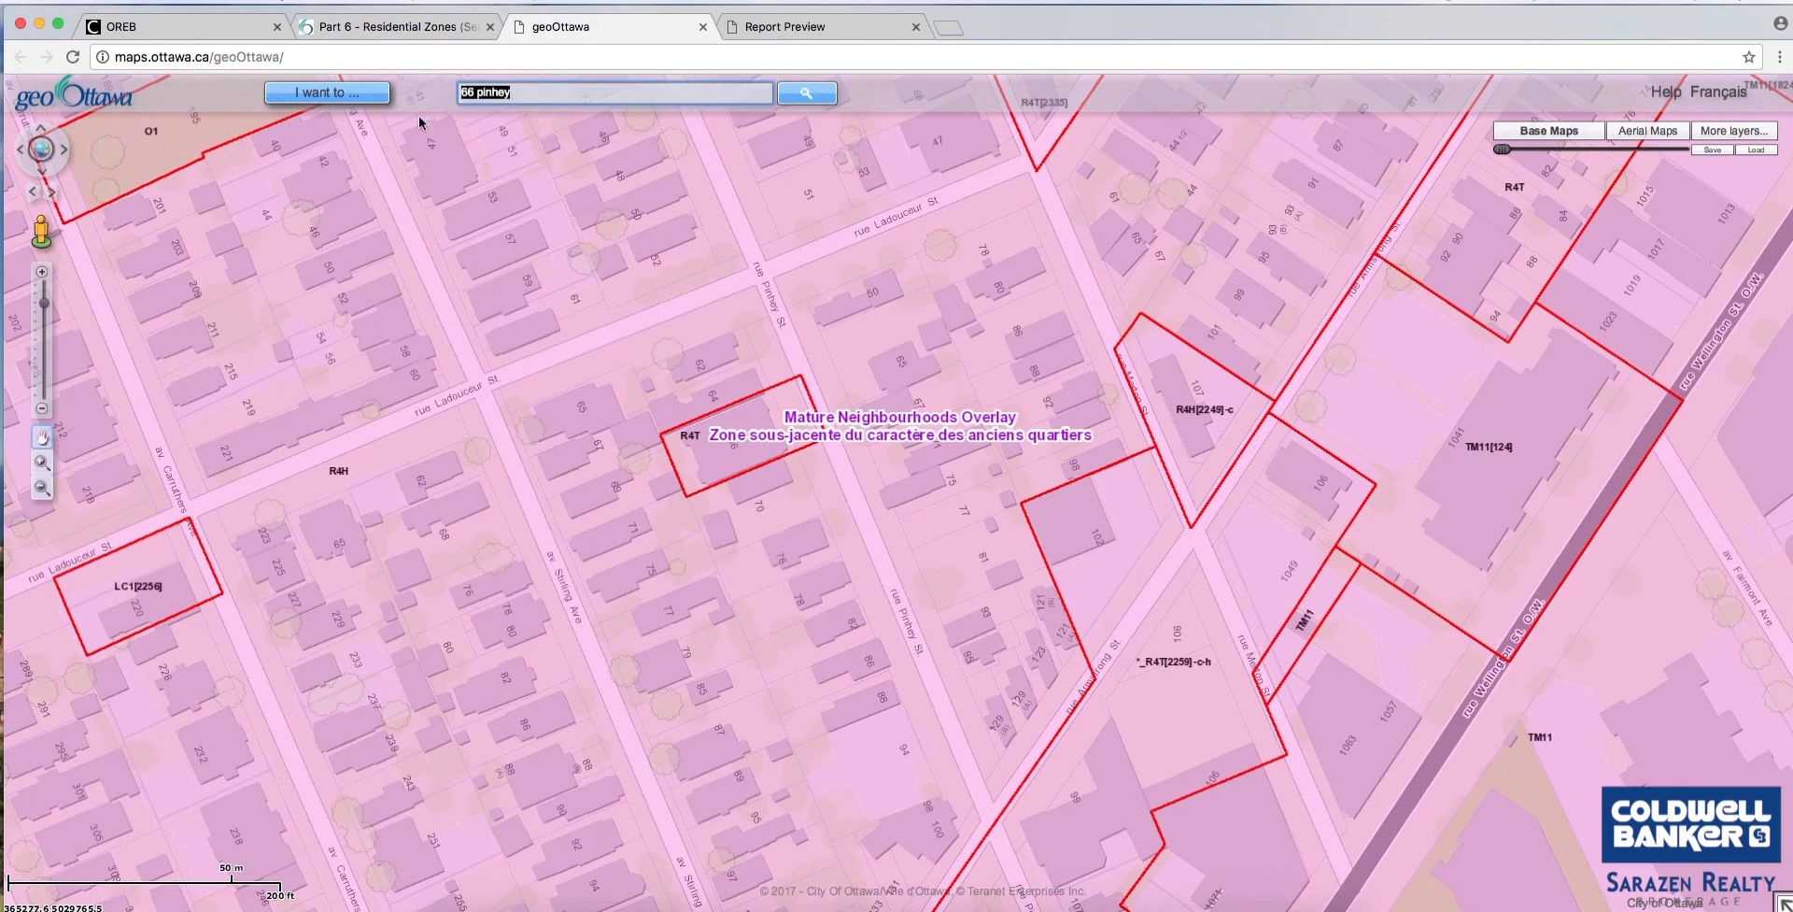
key("Return")
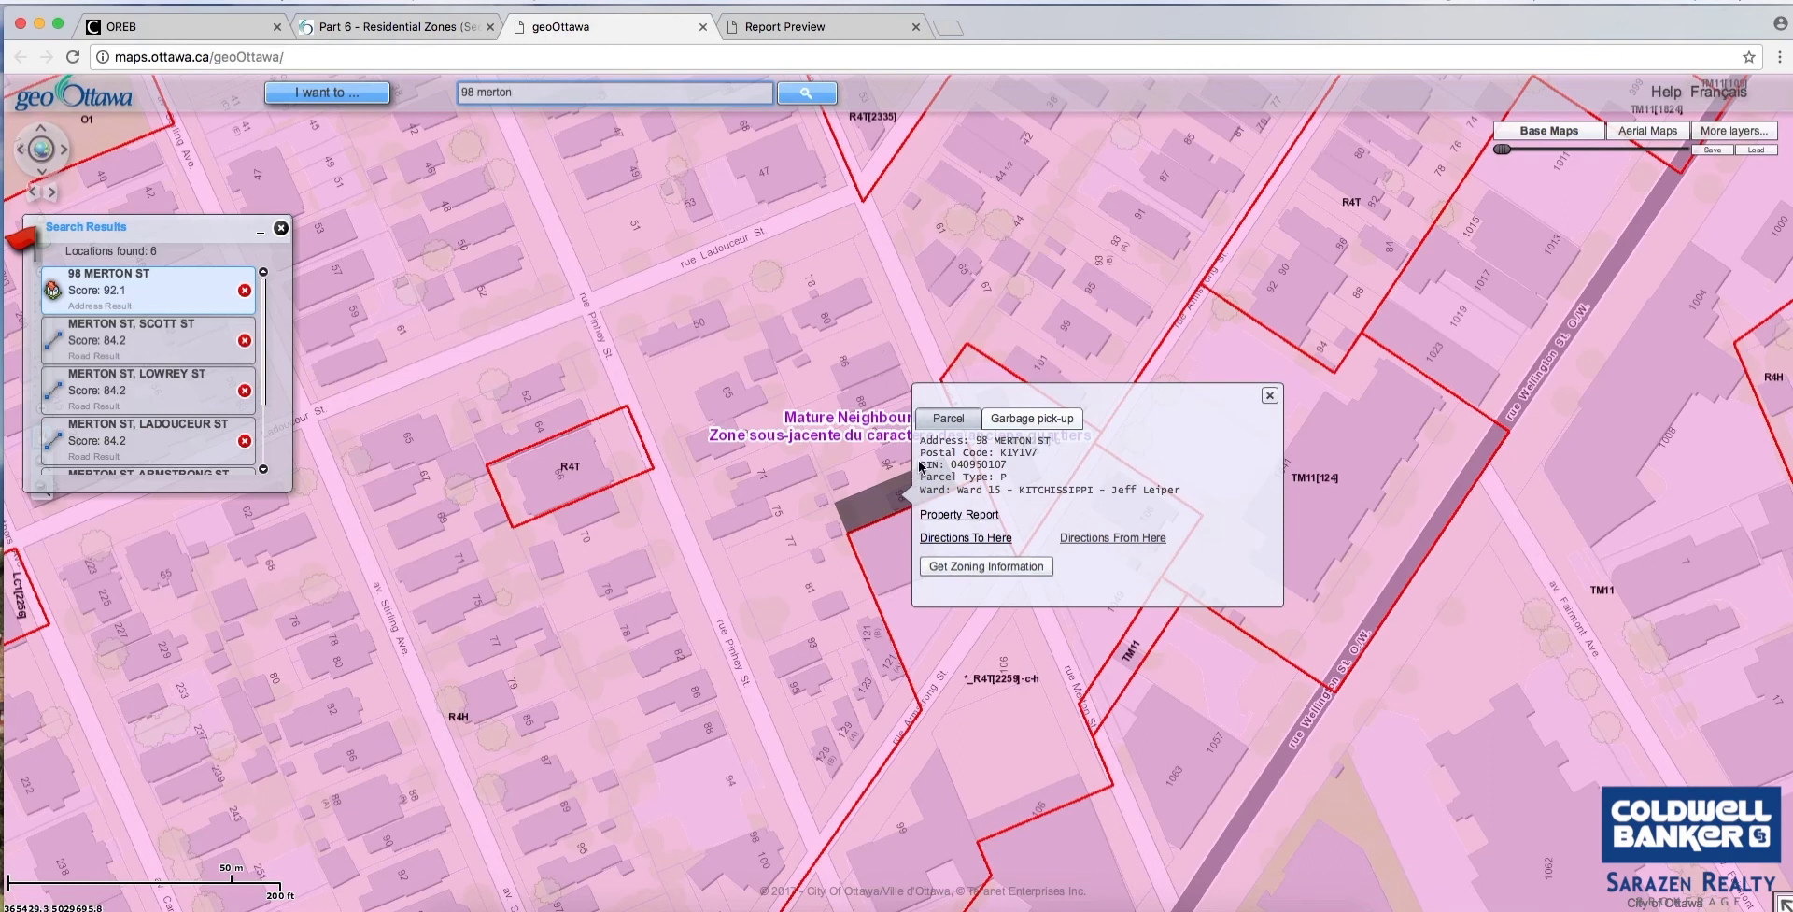
left_click(965, 515)
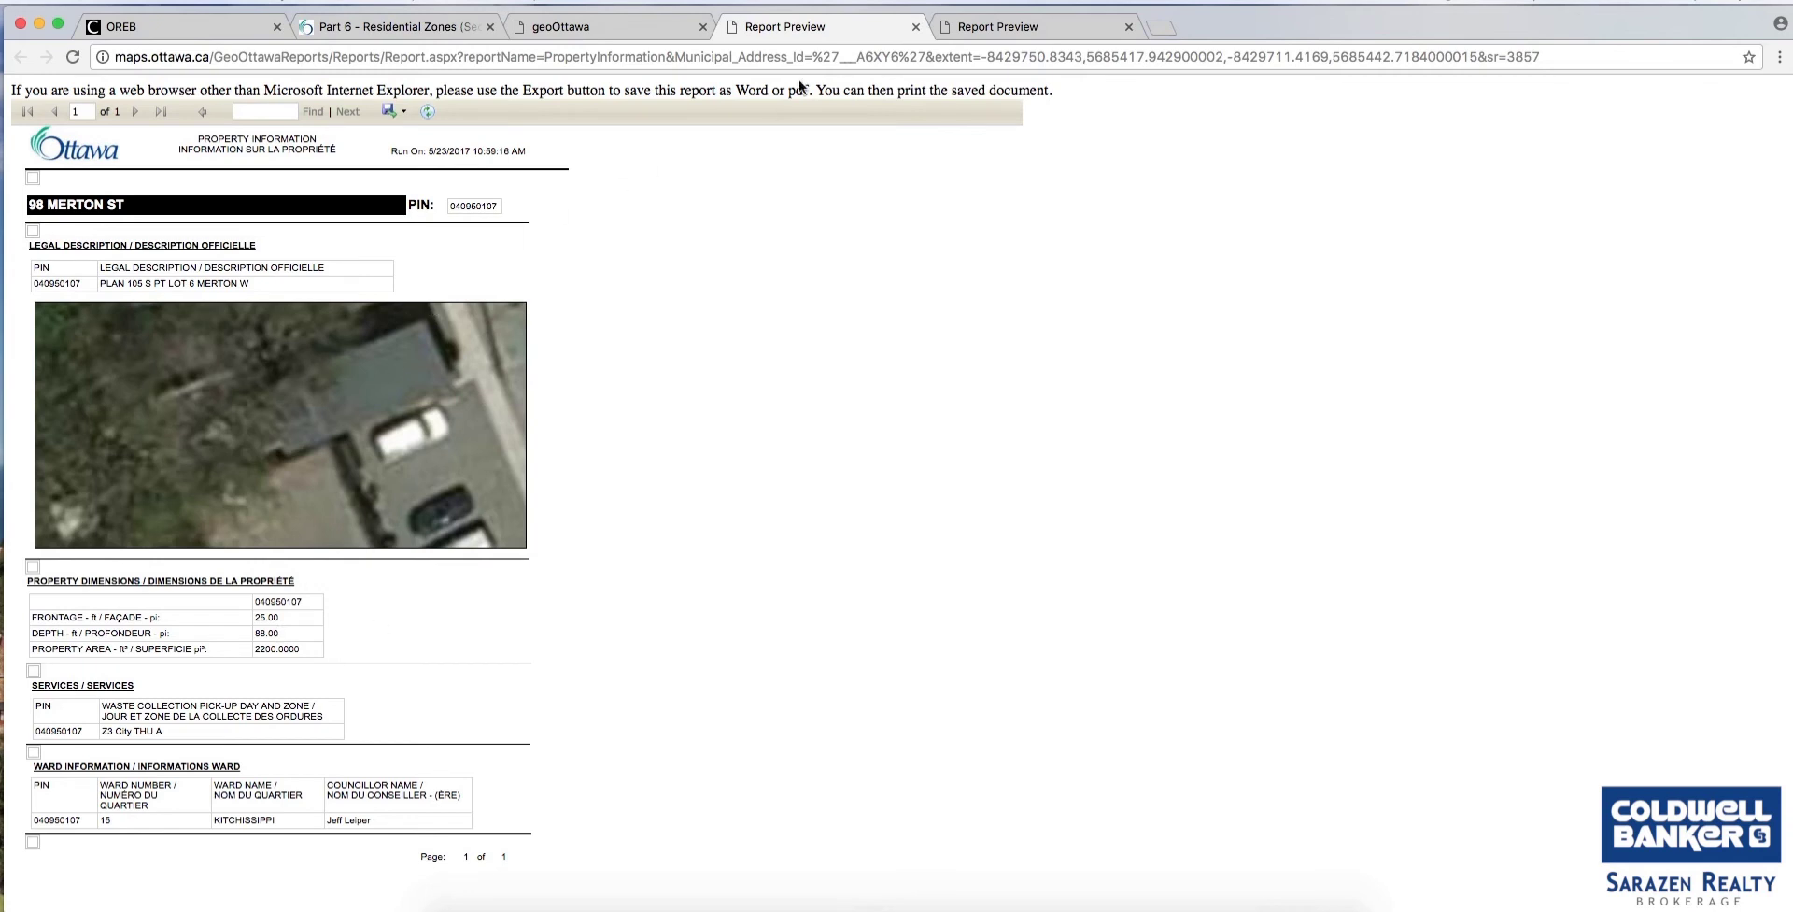
left_click(610, 28)
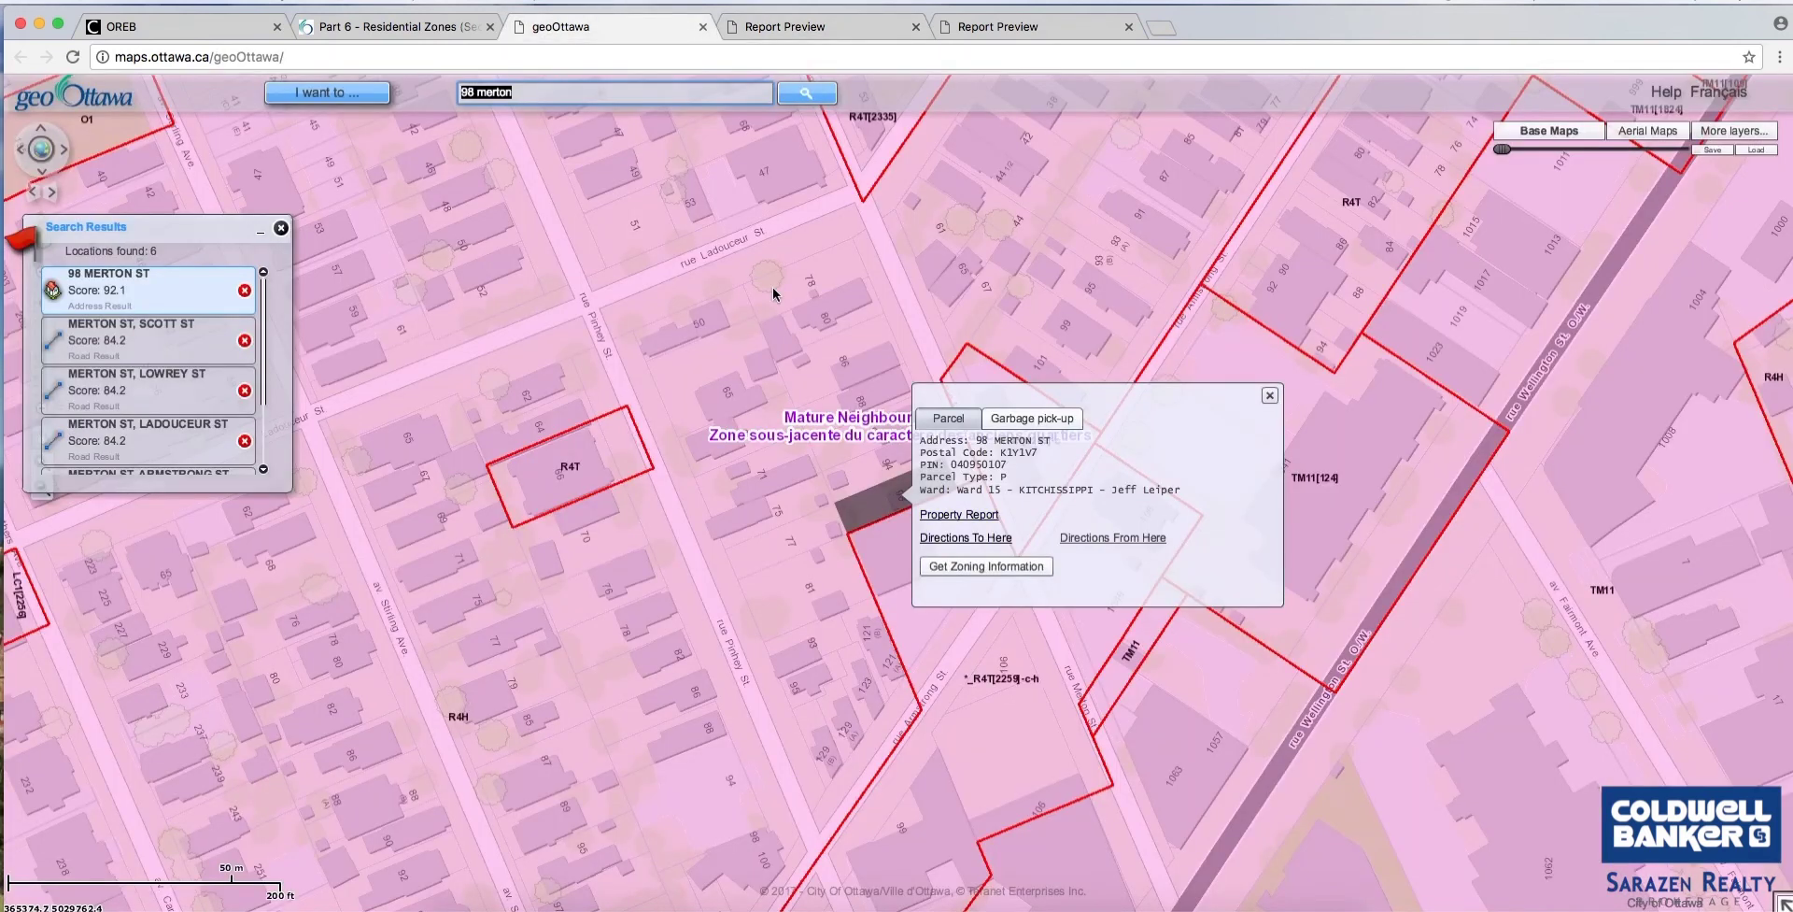
left_click(1271, 395)
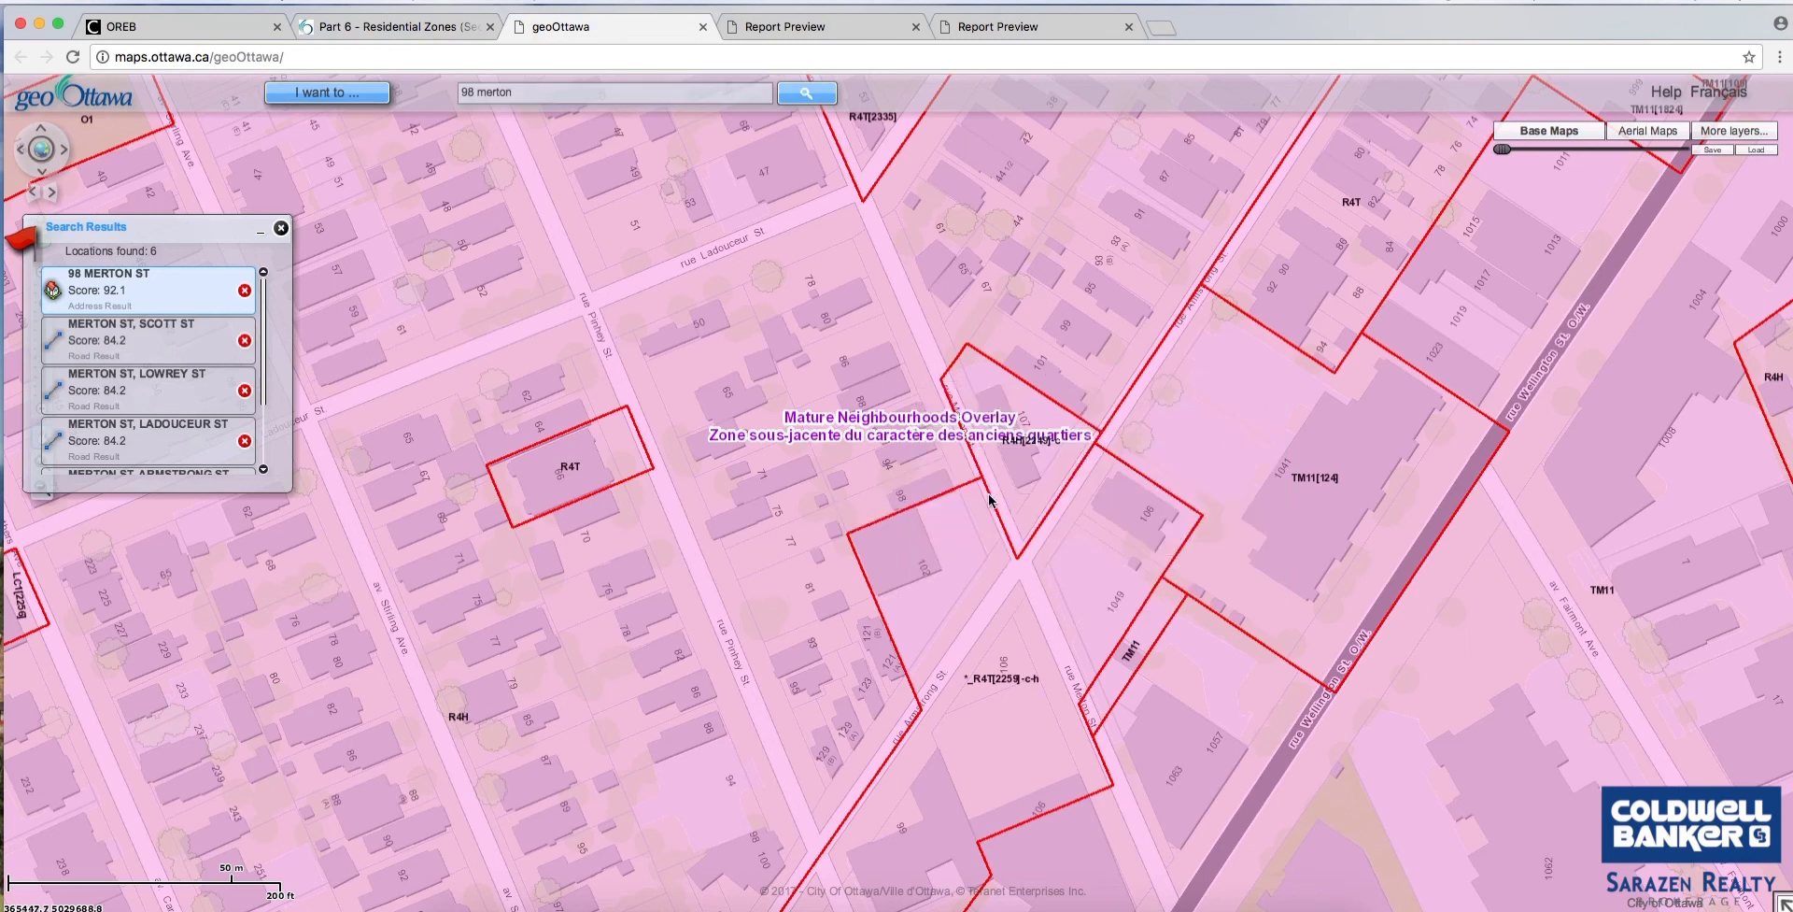
left_click_drag(907, 497, 983, 590)
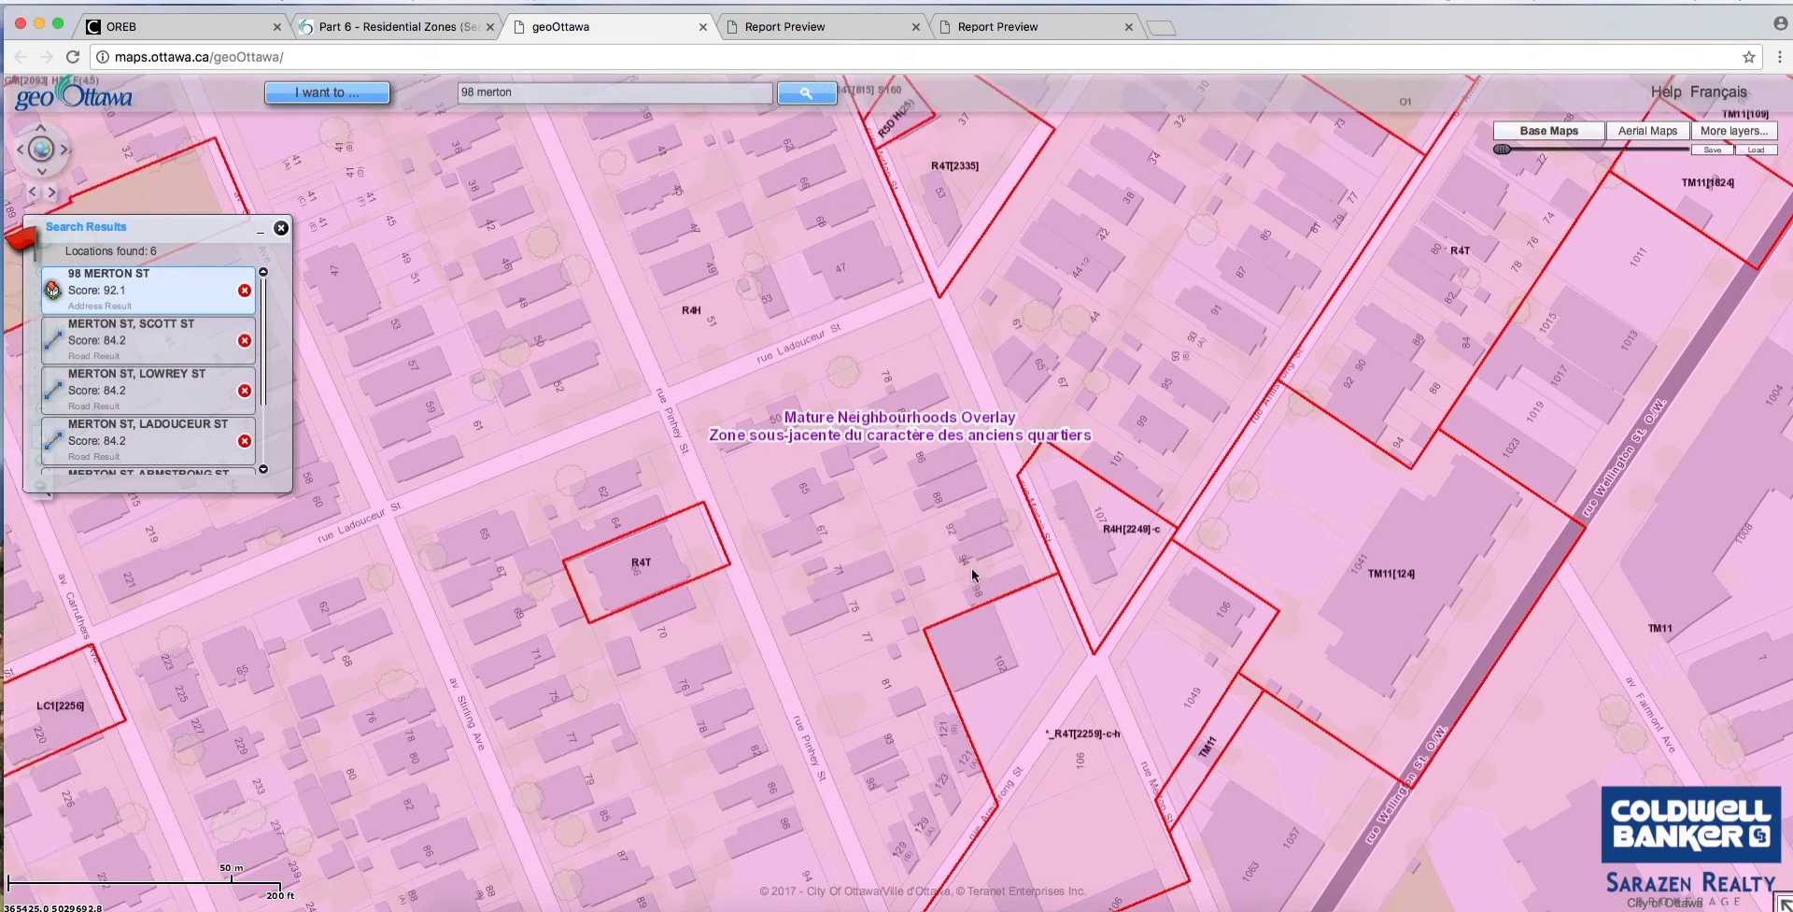
left_click_drag(944, 491, 964, 546)
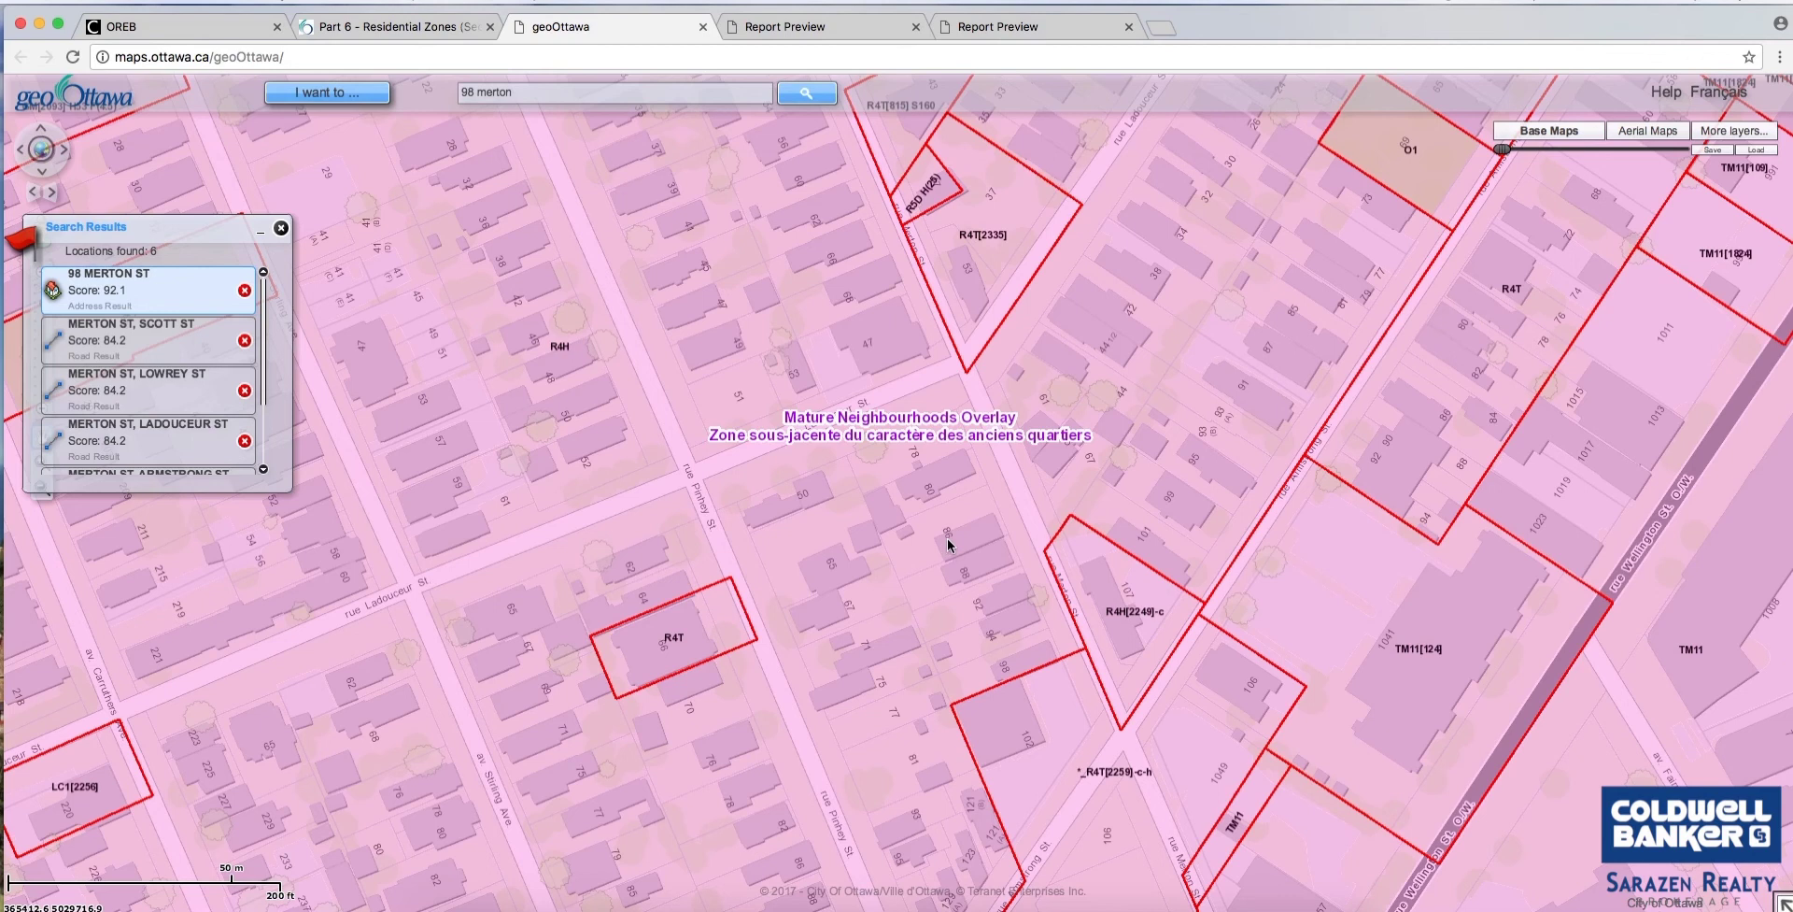
scroll(986, 551, "down", 2)
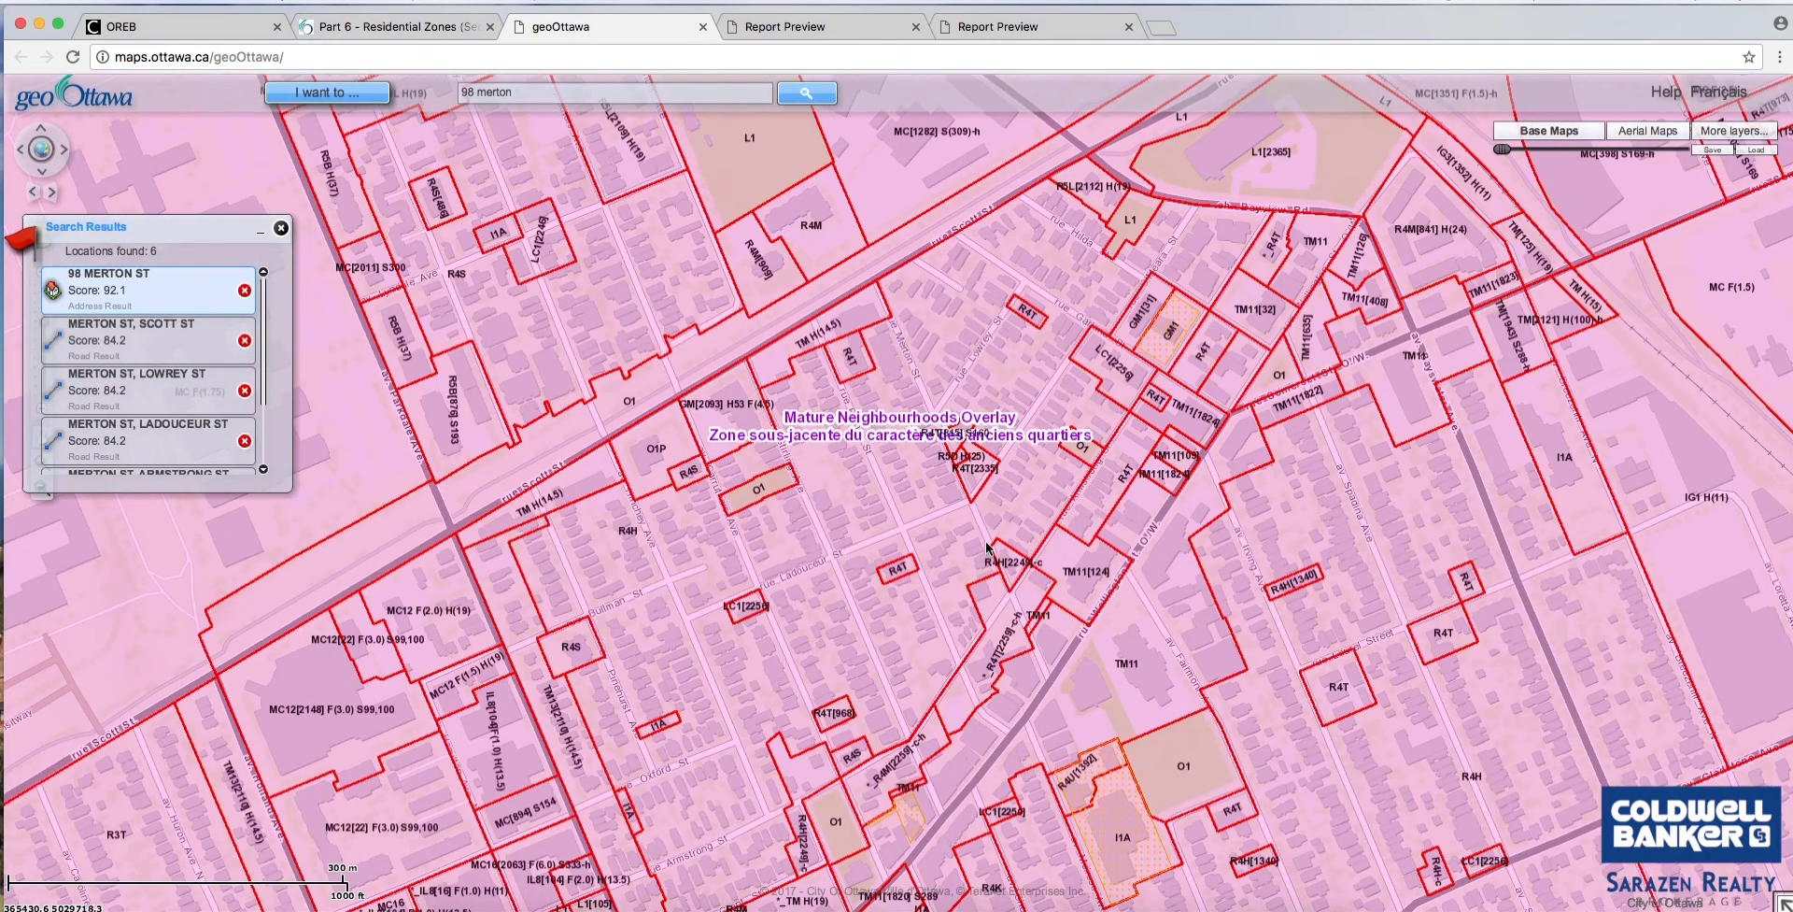
double_click(467, 92)
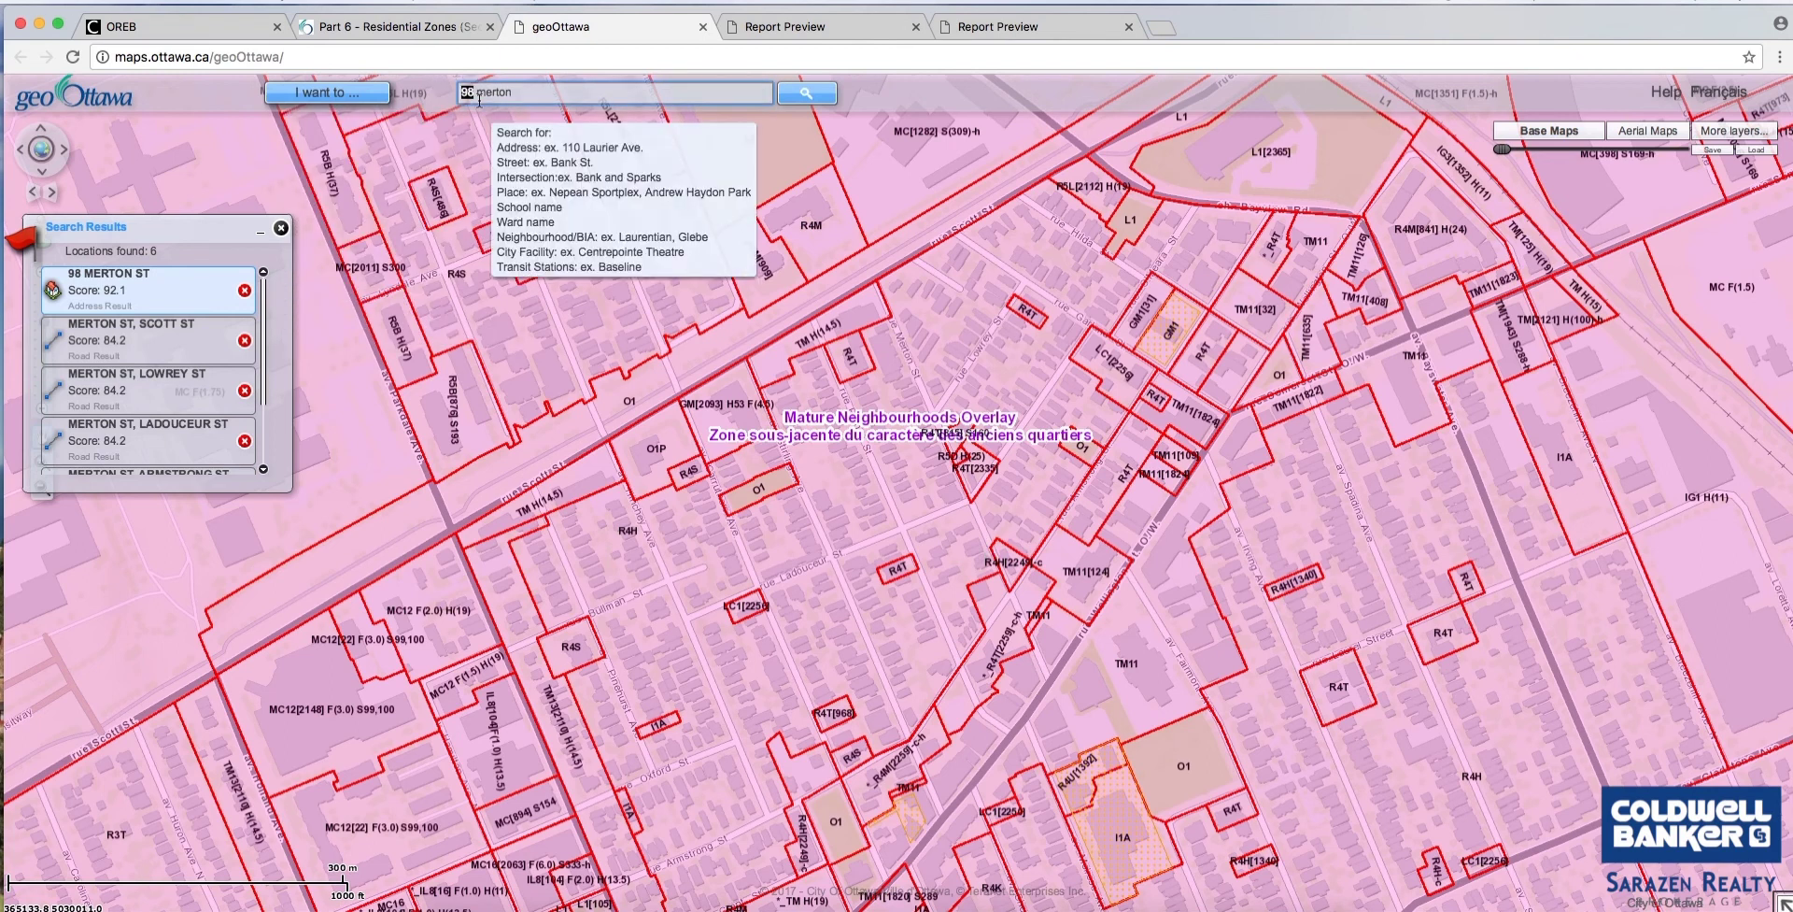
type("86")
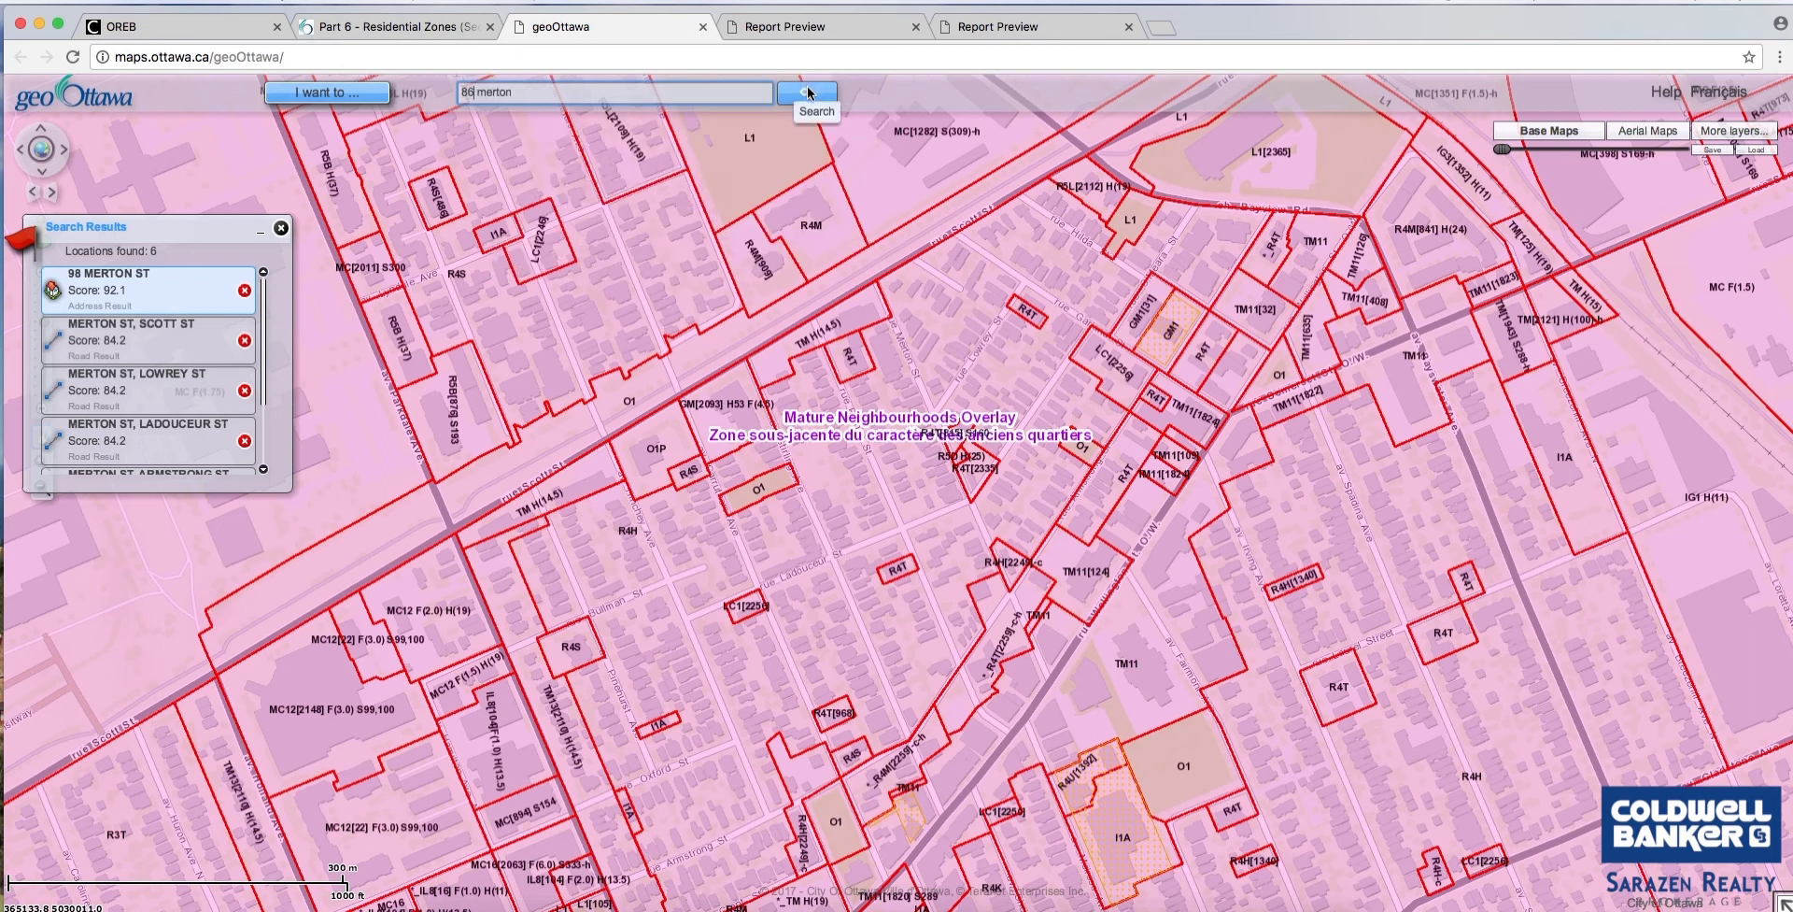
left_click(808, 93)
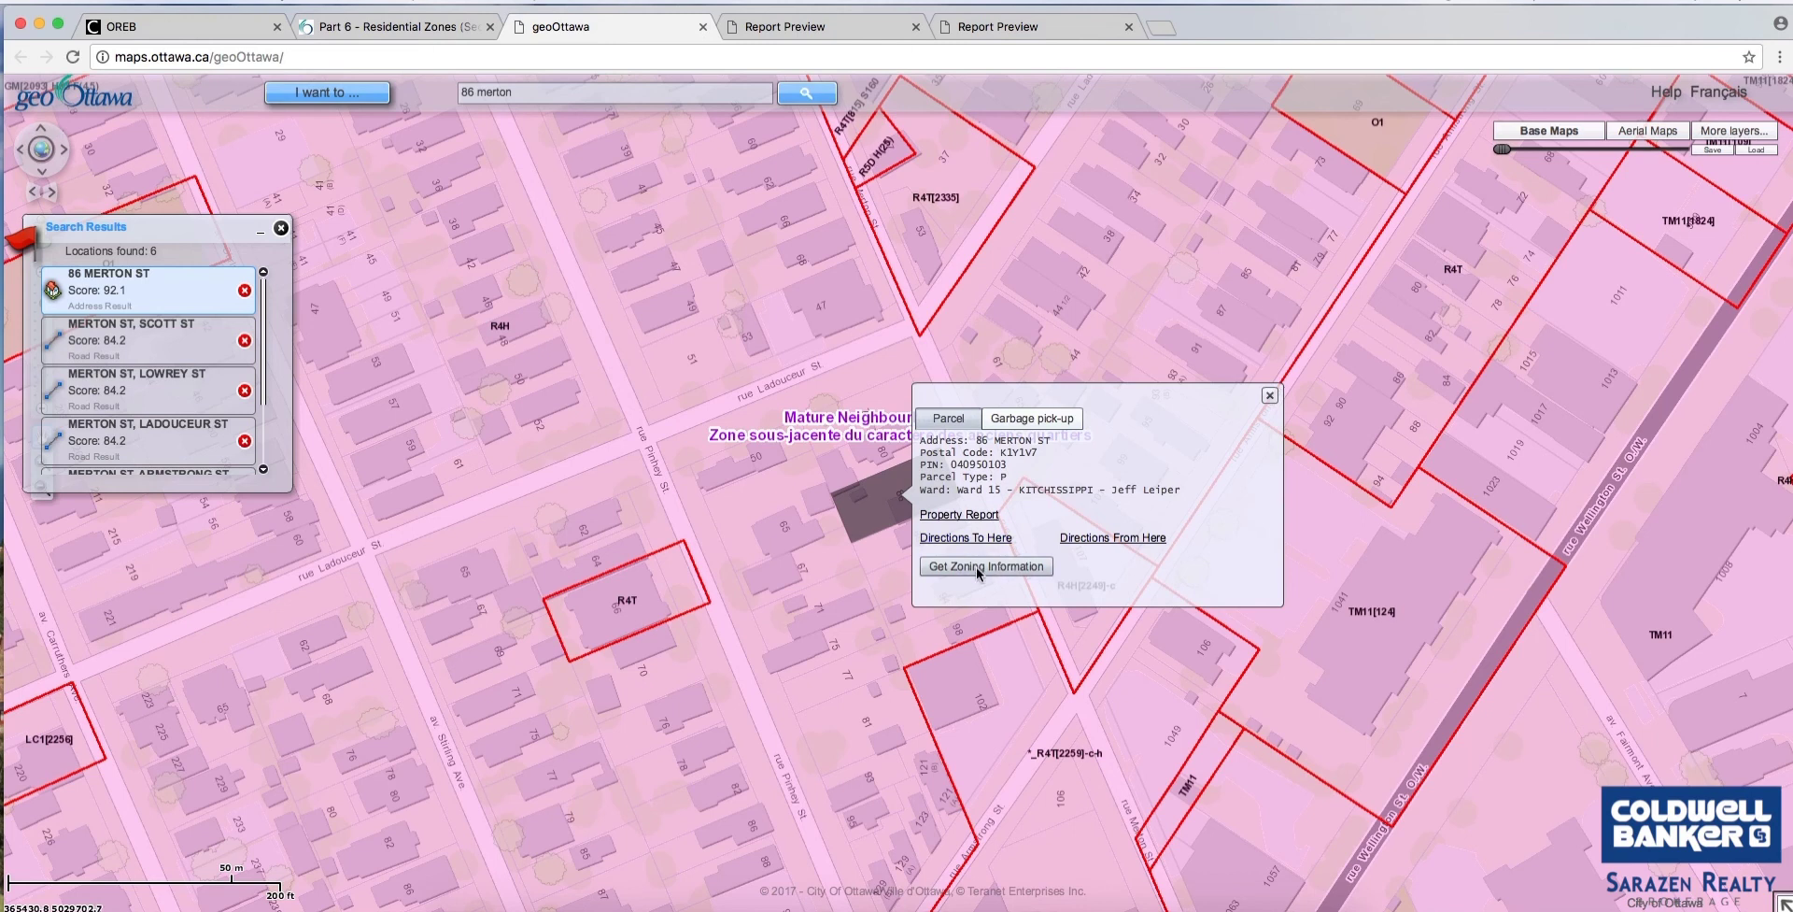
left_click(950, 519)
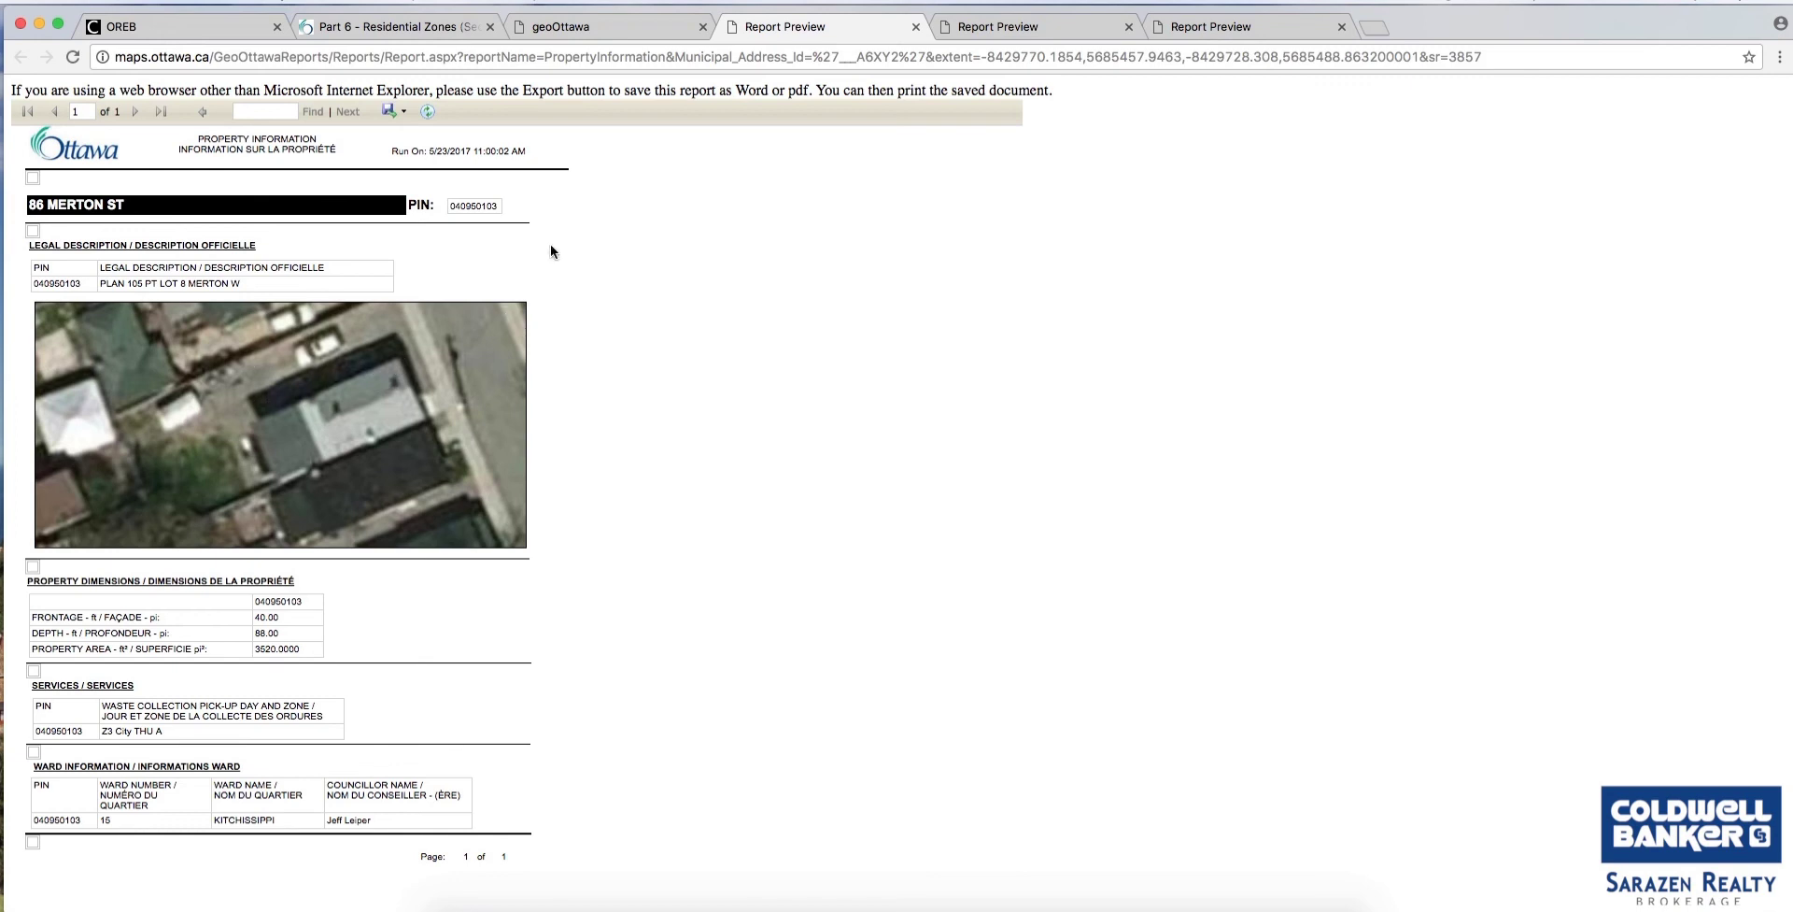
left_click(651, 28)
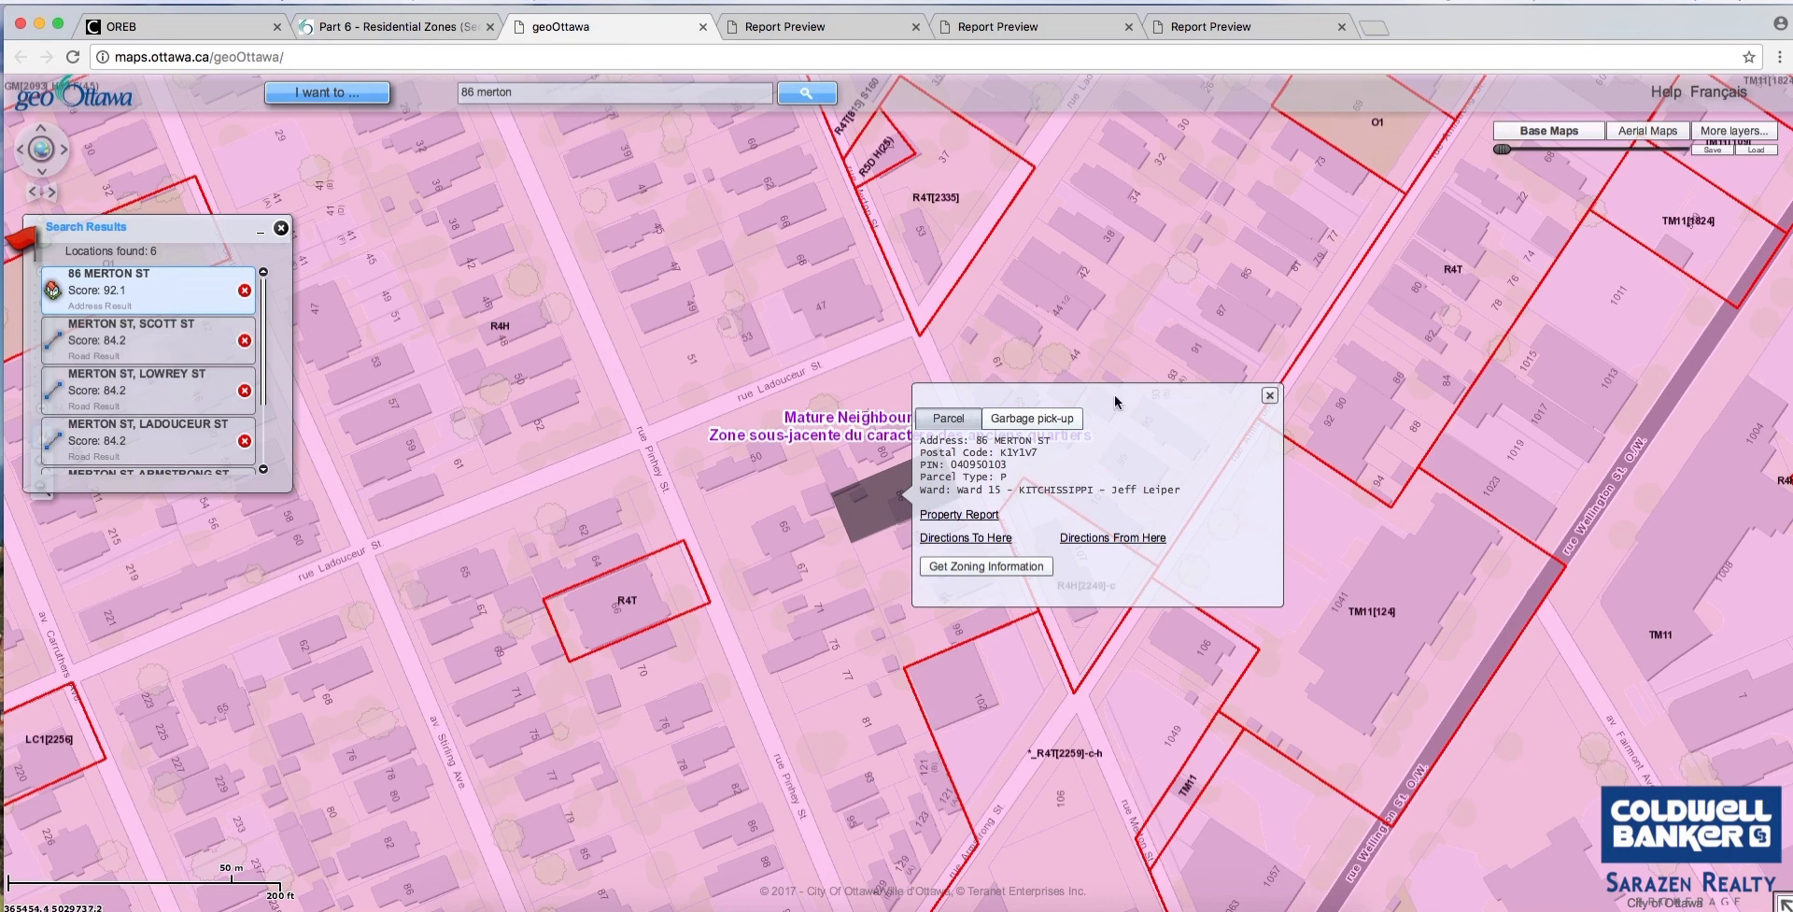
left_click(1270, 395)
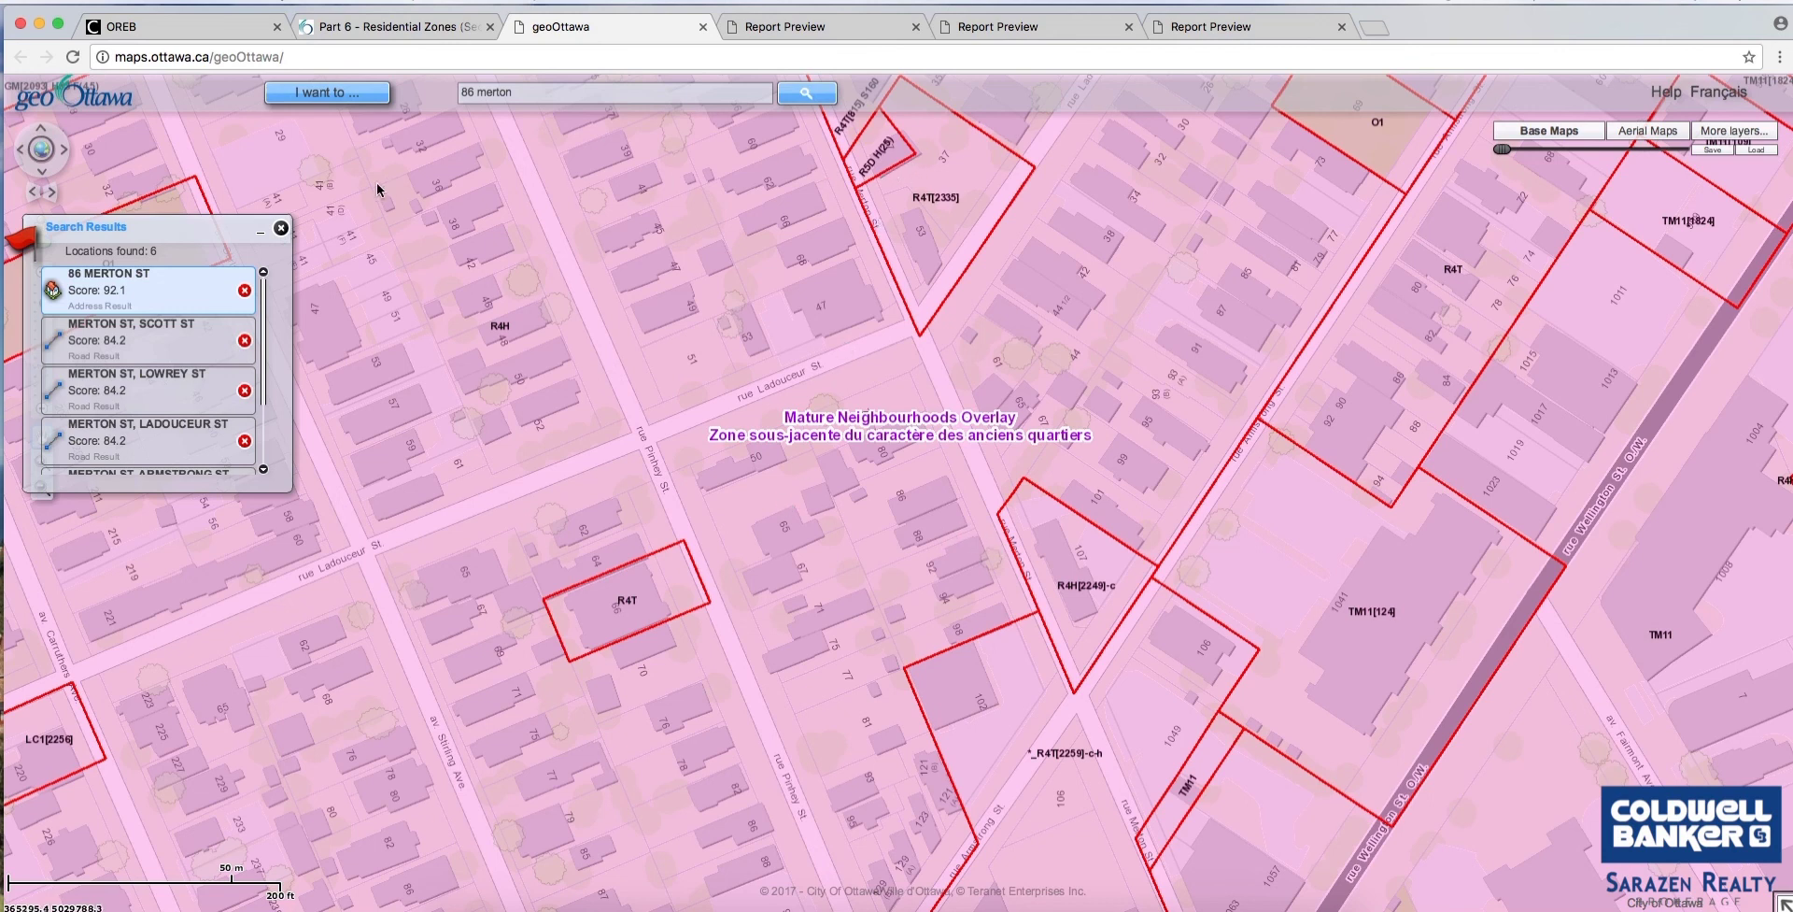
left_click(355, 94)
left_click(200, 28)
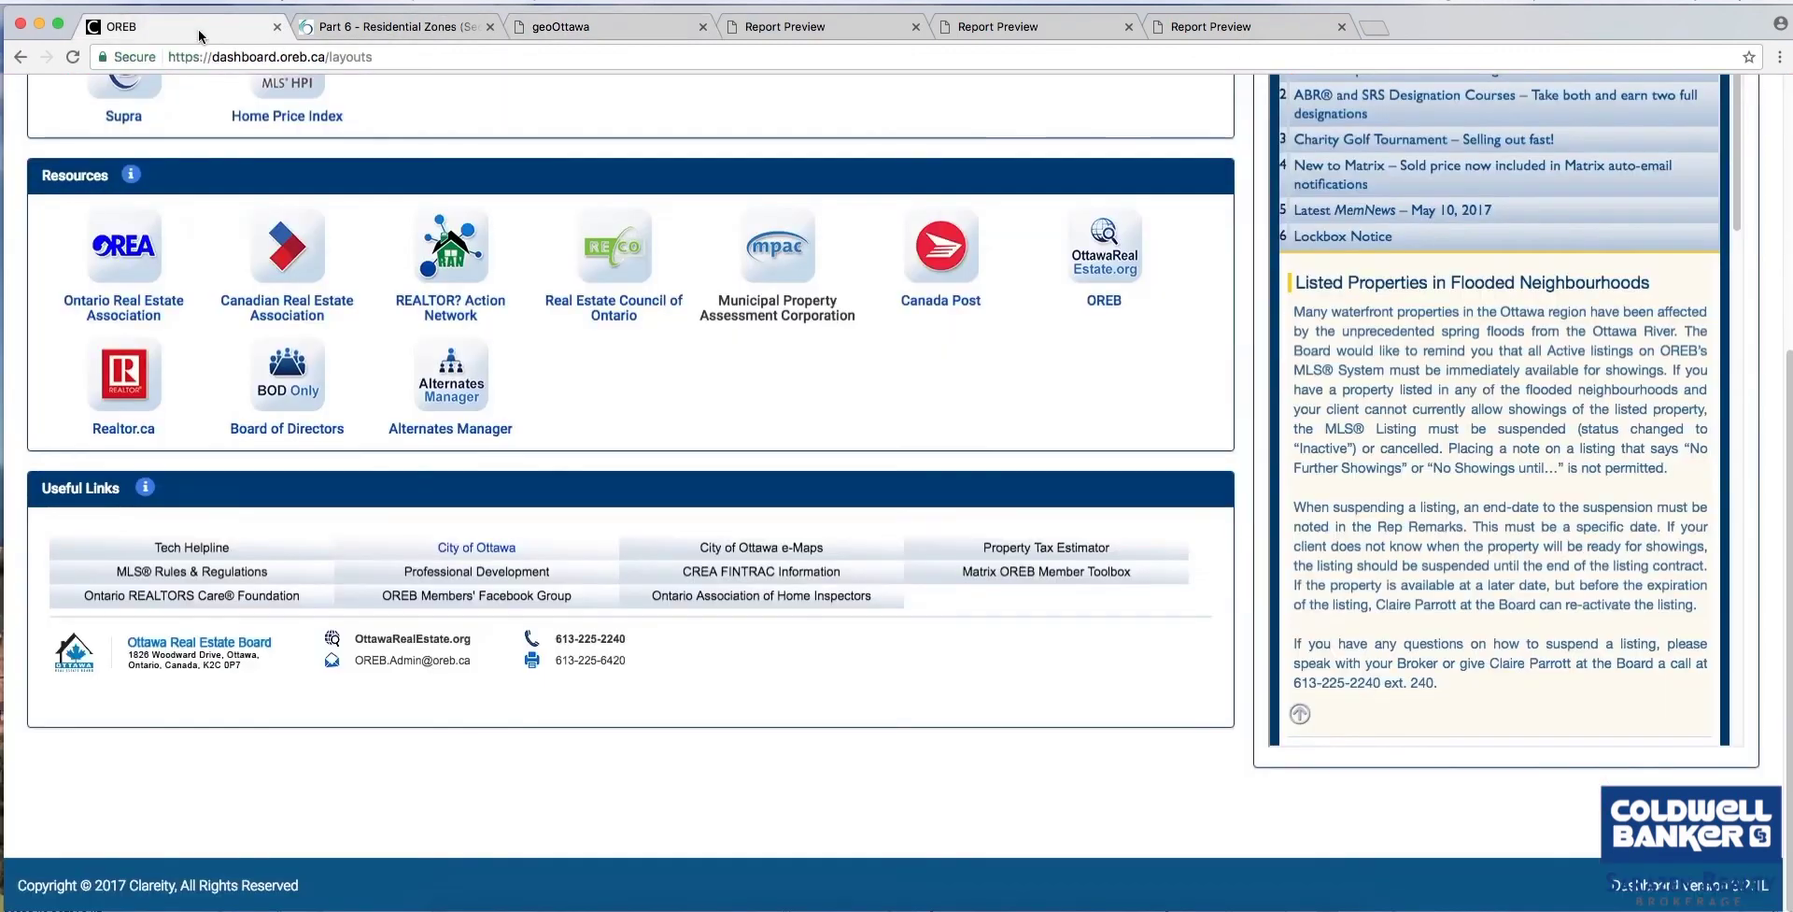
scroll(586, 484, "up", 5)
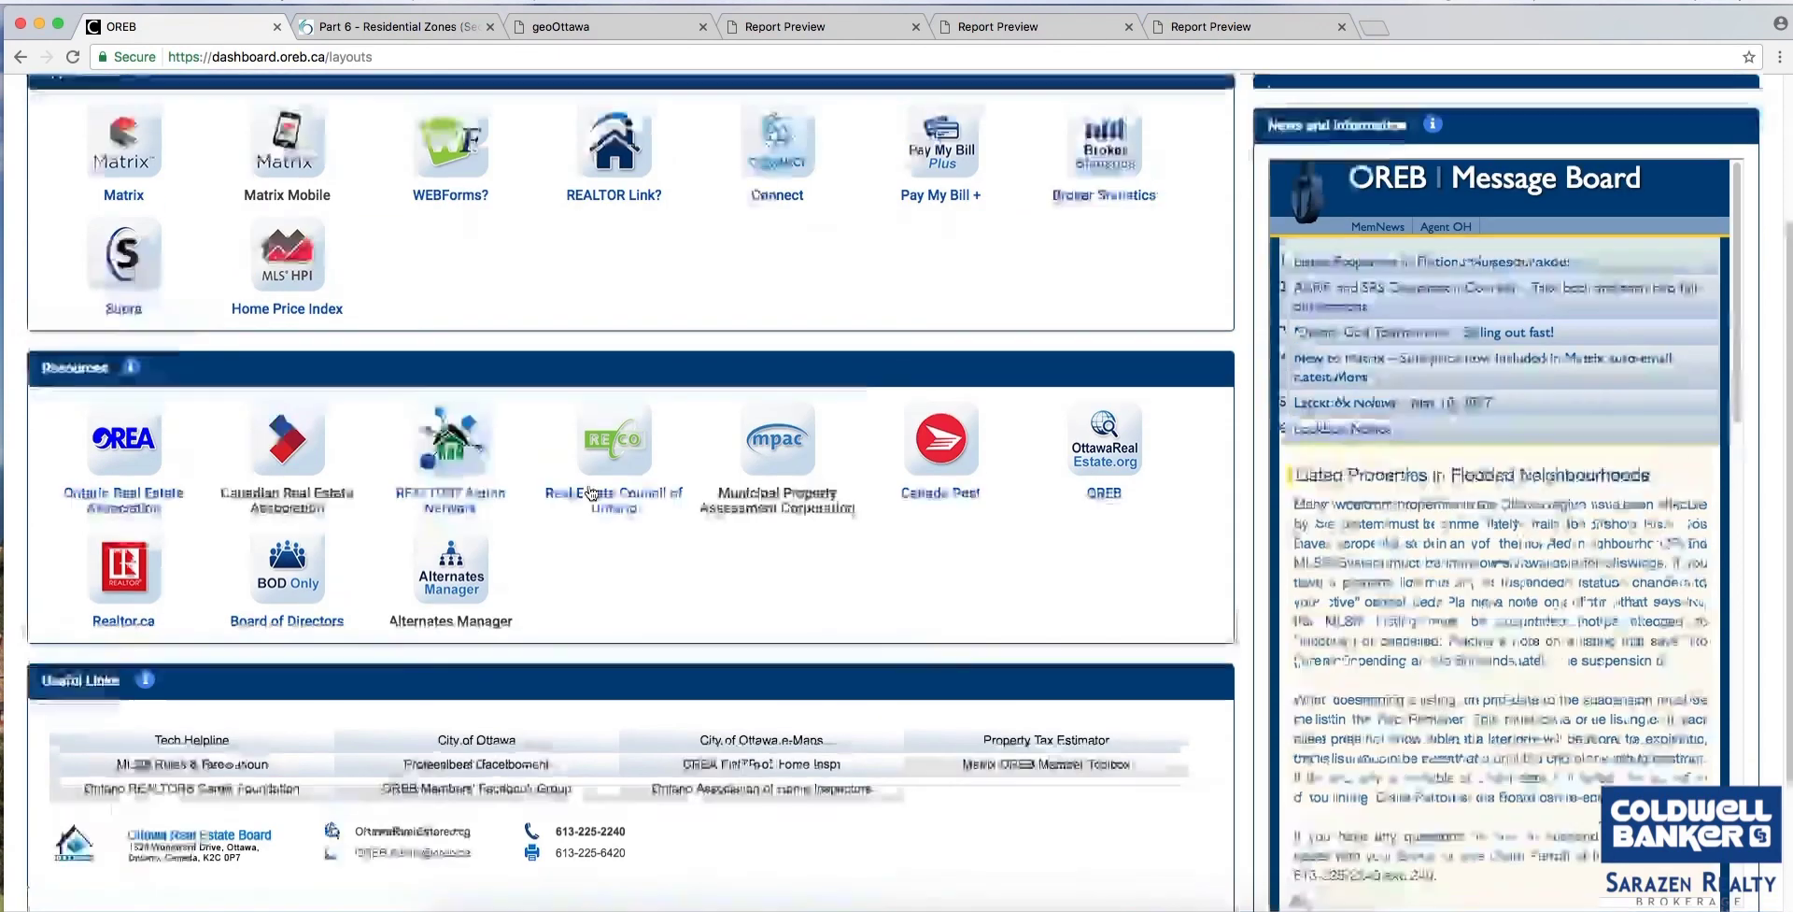